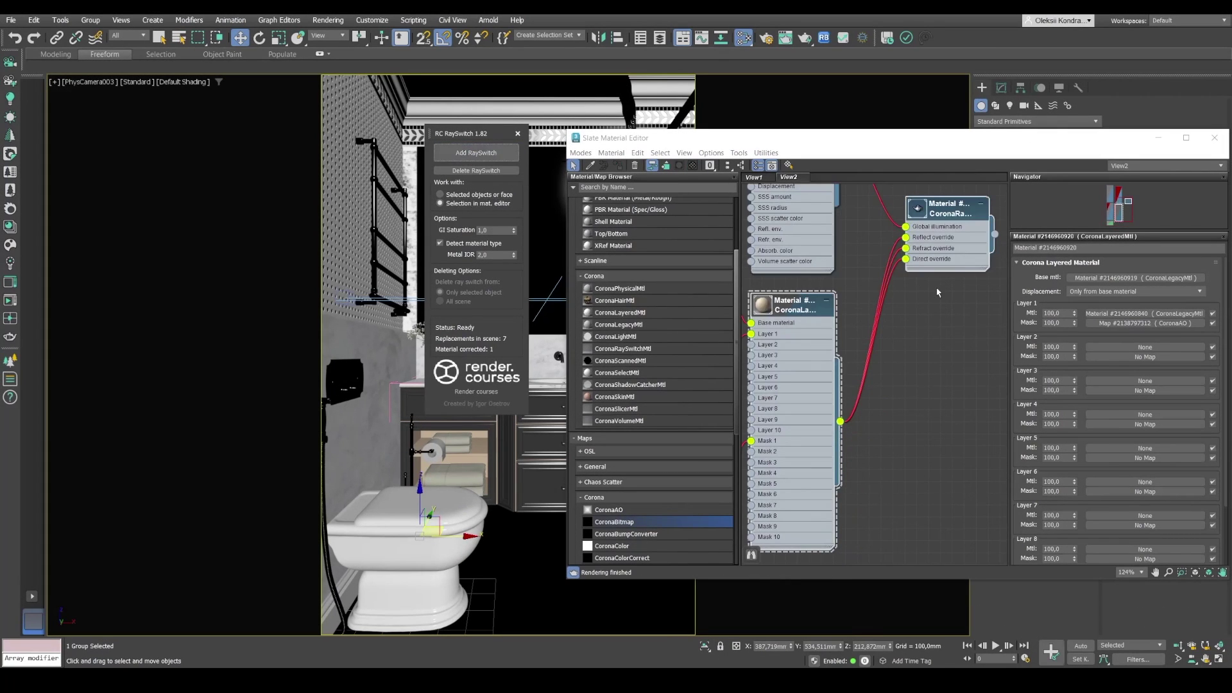
# - Zoom and pan the Slate view to recentre the material node network
pyautogui.scroll(-5, 938, 293)
pyautogui.moveTo(914, 260); pyautogui.dragTo(943, 402, button='middle')
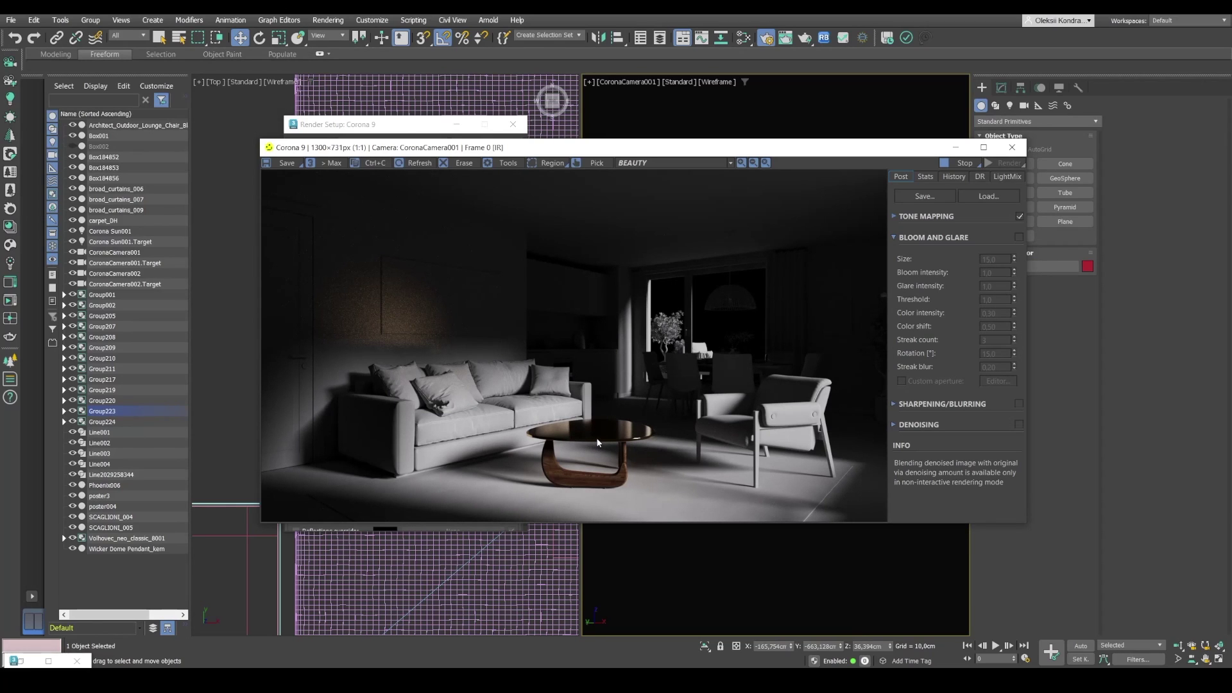
# - Shift the render window aside and bring up the Slate Material Editor with M
pyautogui.moveTo(383, 153); pyautogui.dragTo(410, 153)
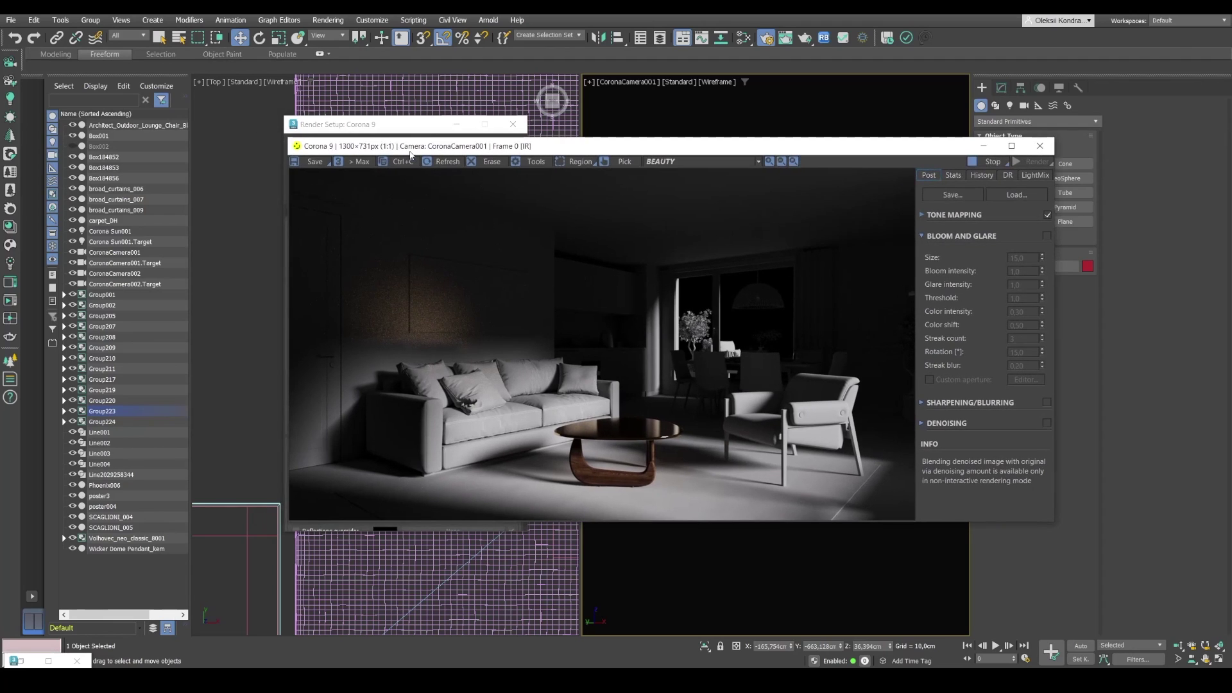
pyautogui.press('m')
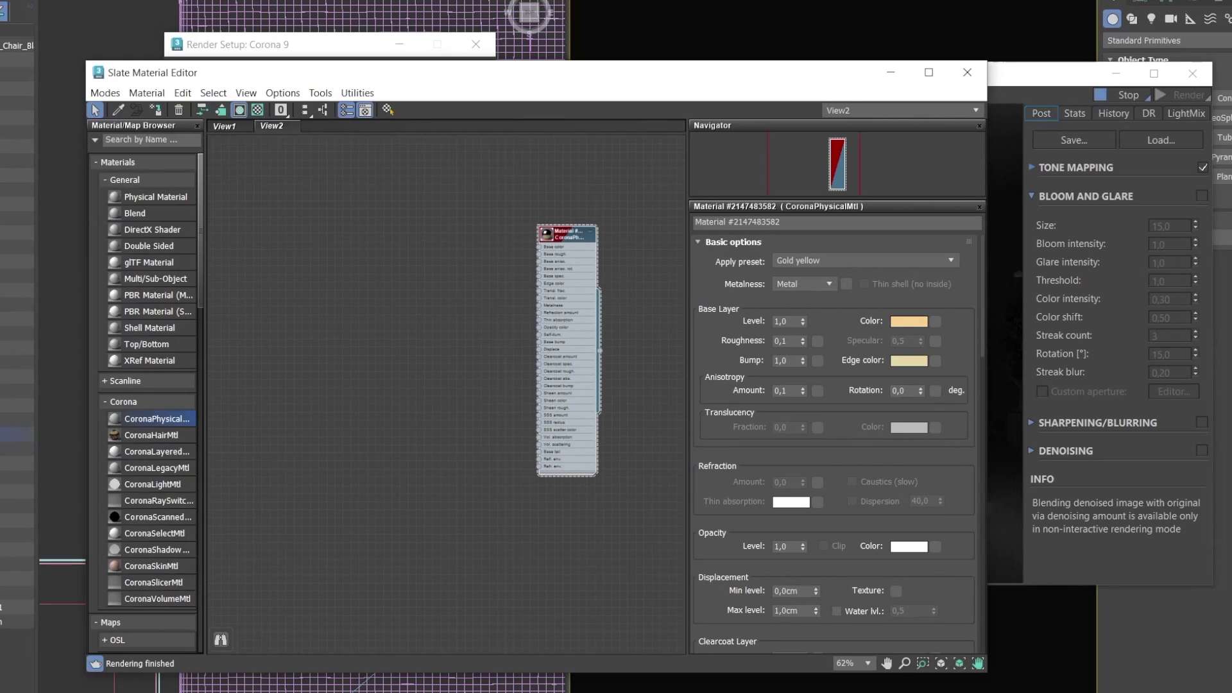
# - View the Render Setup Performance tab, then return the Corona VFB to the front
pyautogui.click(299, 51)
pyautogui.click(335, 159)
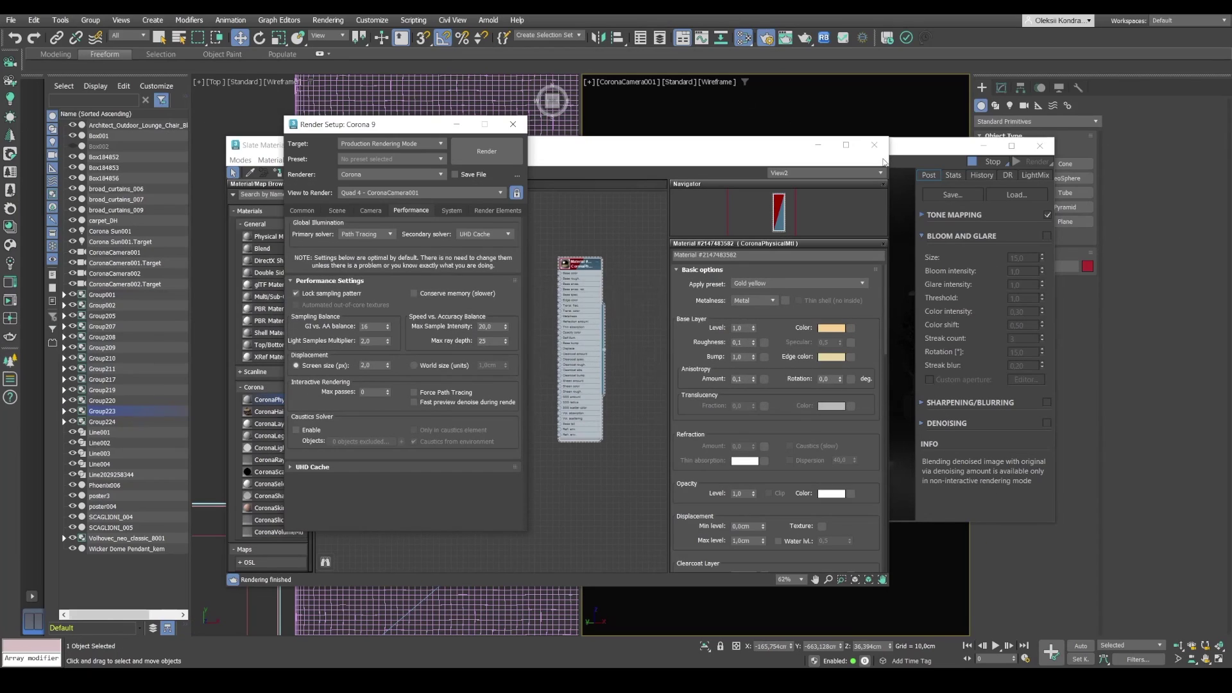
pyautogui.click(1011, 79)
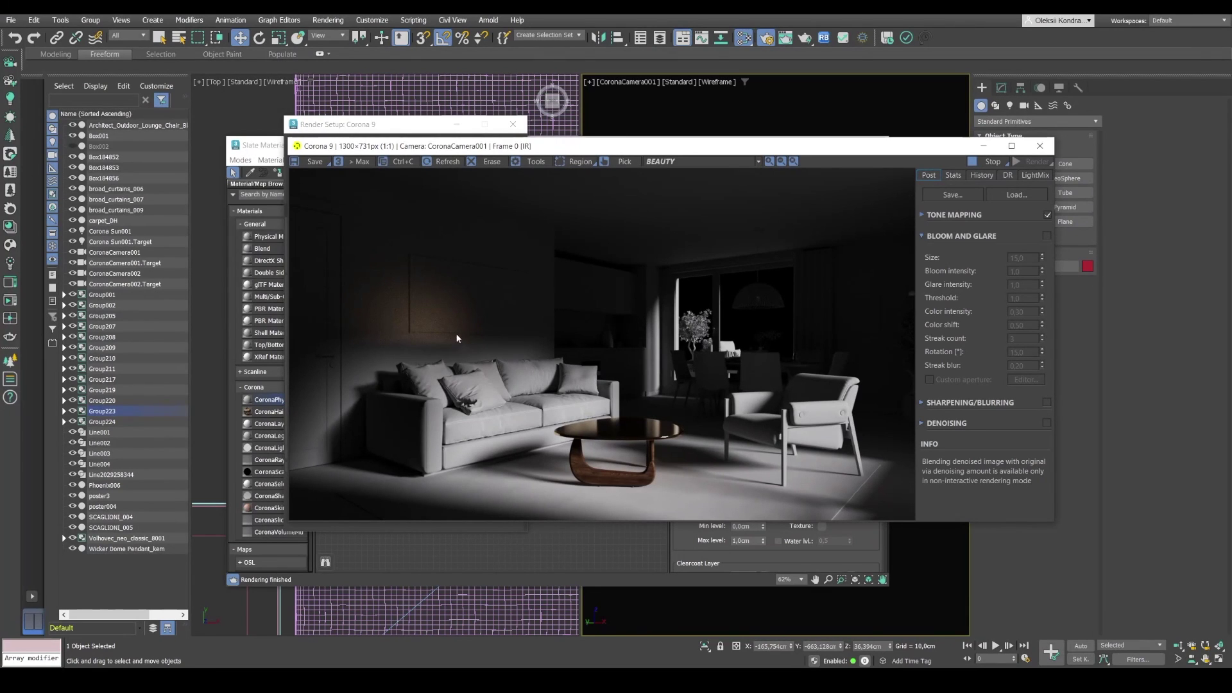
pyautogui.moveTo(444, 146); pyautogui.dragTo(643, 129)
pyautogui.moveTo(262, 149); pyautogui.dragTo(250, 126)
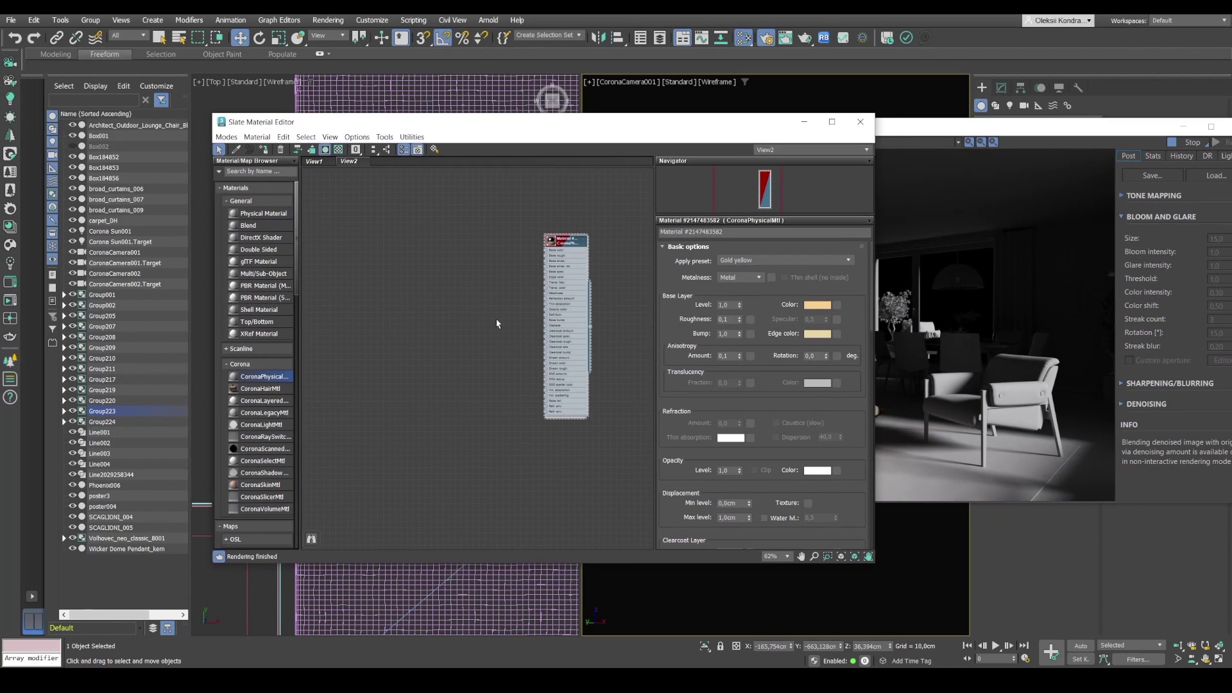
pyautogui.moveTo(508, 383); pyautogui.dragTo(447, 400, button='middle')
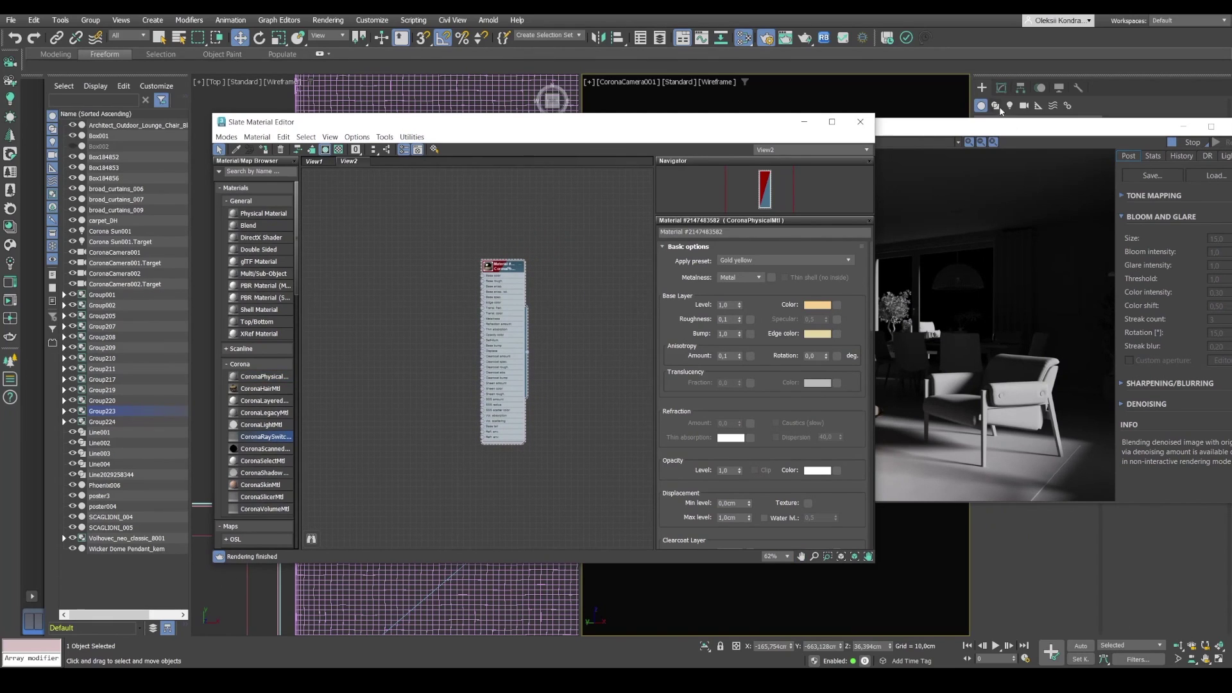
pyautogui.click(927, 145)
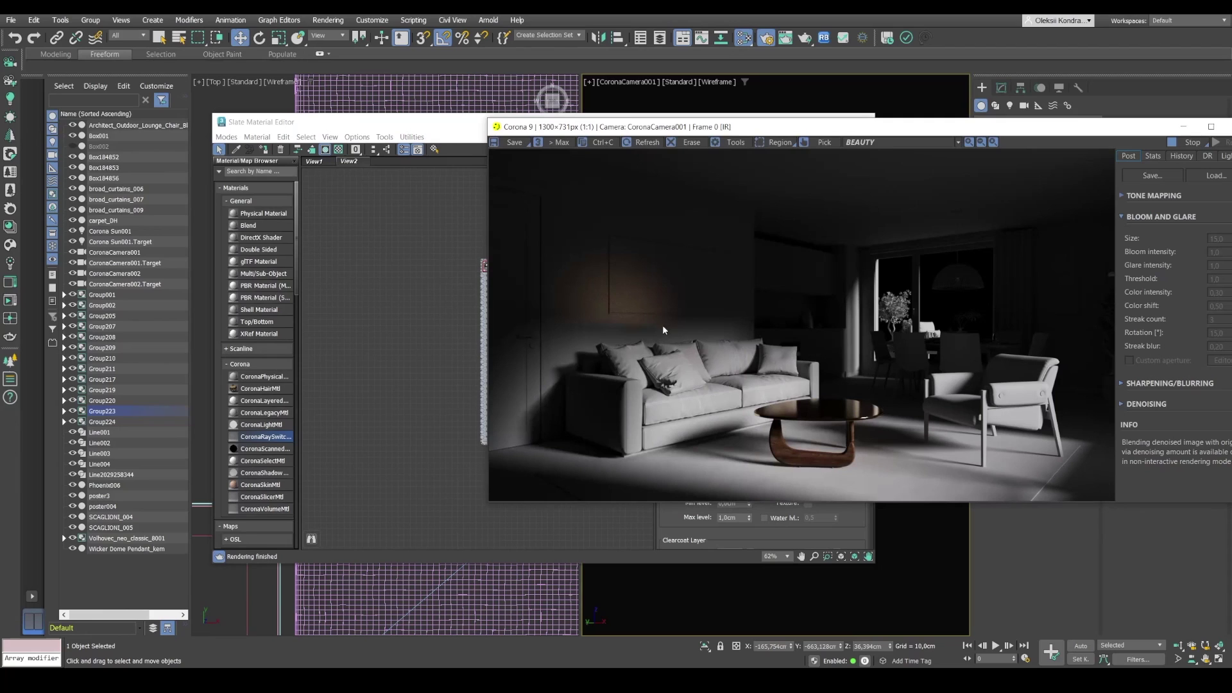
pyautogui.moveTo(595, 127); pyautogui.dragTo(548, 148)
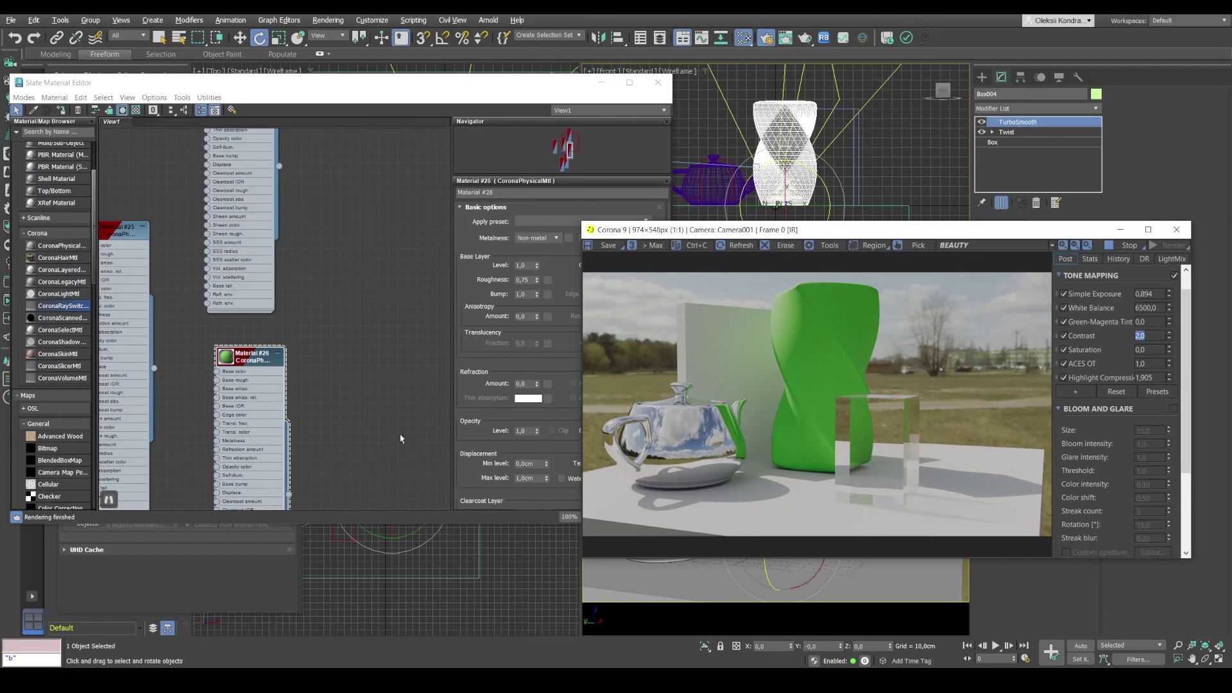
# - Zoom out in the Slate node view to see the teapot scene's materials
pyautogui.scroll(-3, 317, 261)
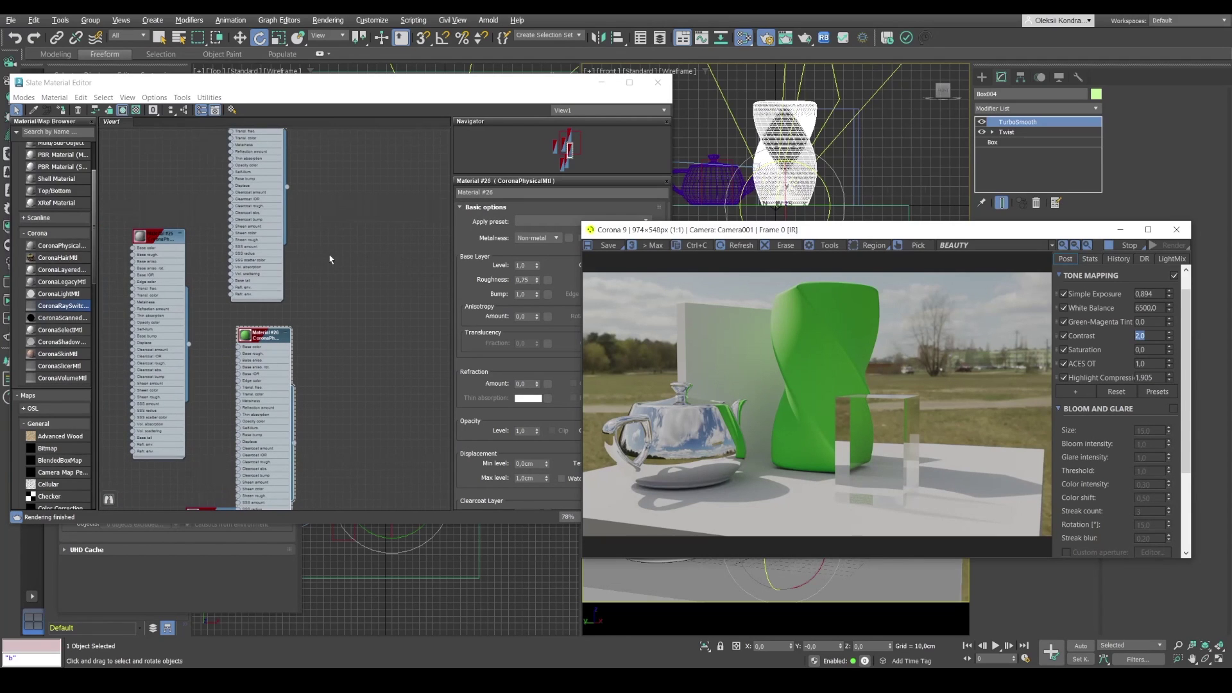
# - Add a CoronaRaySwitchMtl (Material #34) to View1 and assign it to the selected vase
pyautogui.click(92, 313)
pyautogui.moveTo(363, 308); pyautogui.dragTo(379, 297)
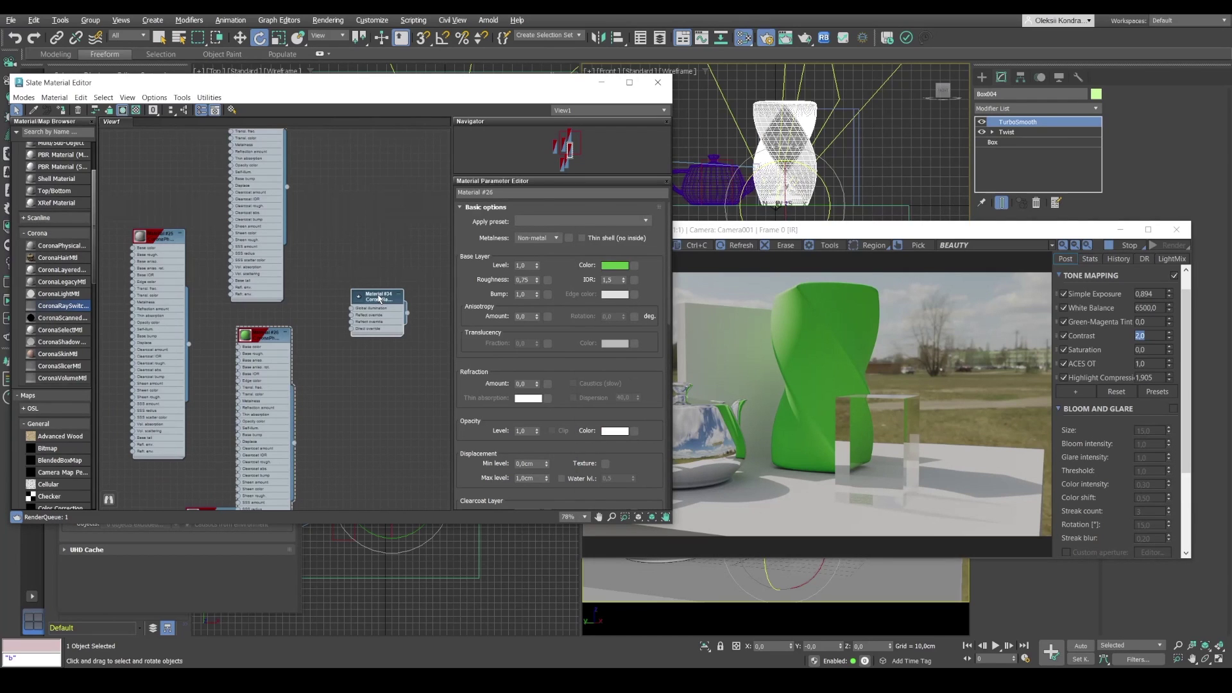
pyautogui.doubleClick(378, 298)
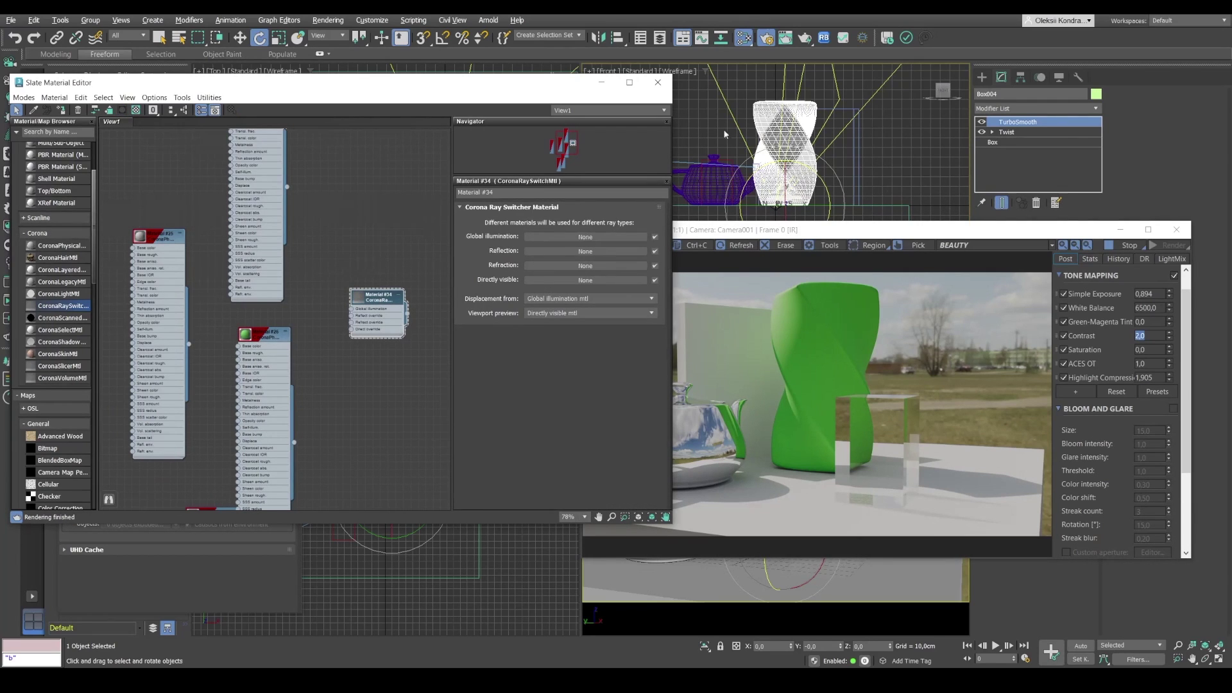
pyautogui.click(61, 111)
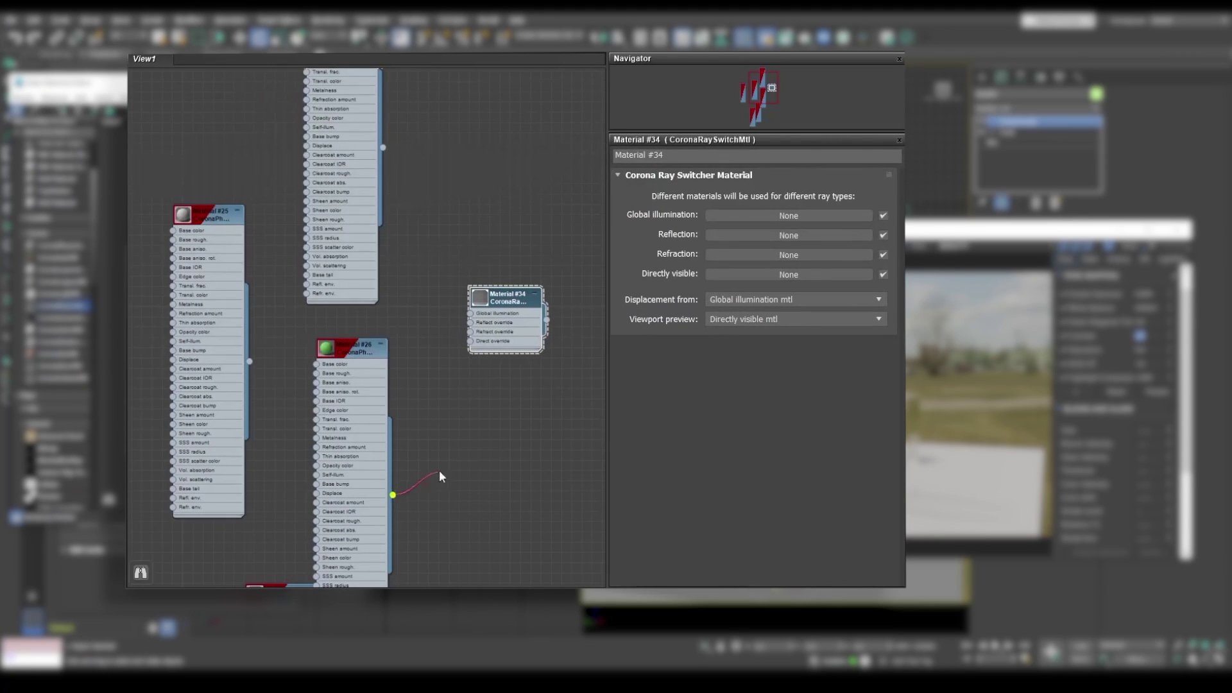
# - Wire Material #26 into the switcher's Direct, Refract, Reflect and Global illumination inputs
pyautogui.moveTo(438, 475); pyautogui.dragTo(470, 342)
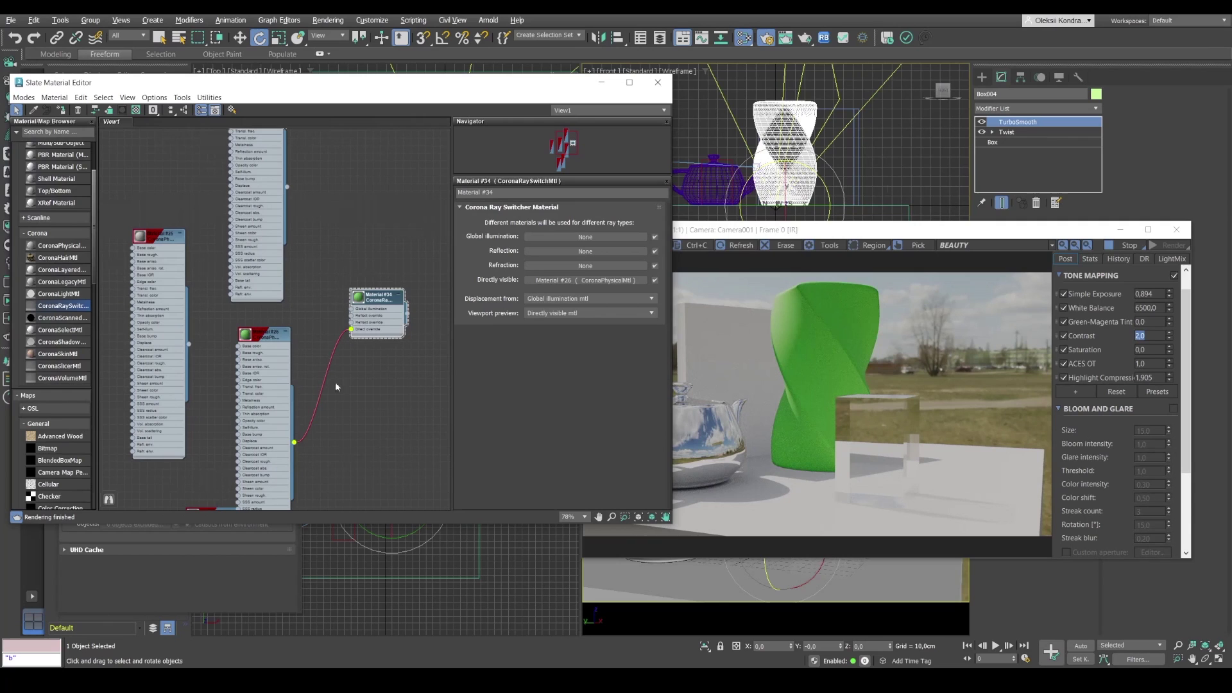
pyautogui.moveTo(297, 440); pyautogui.dragTo(352, 322)
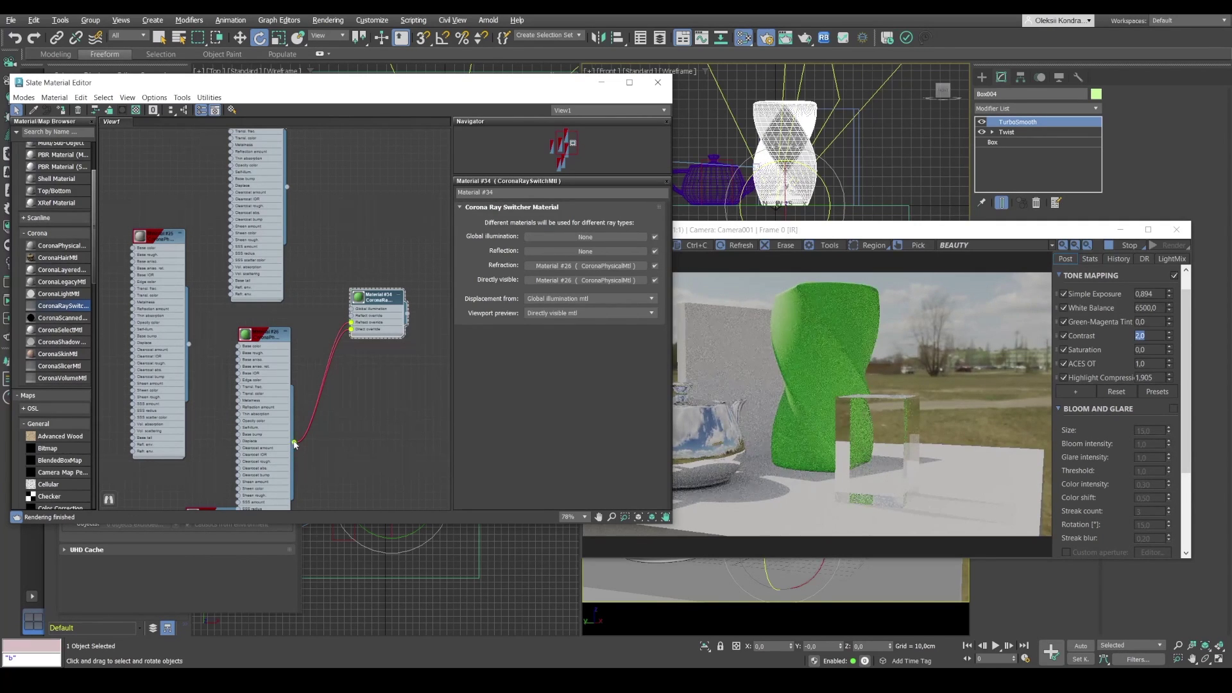
pyautogui.moveTo(294, 442); pyautogui.dragTo(351, 316)
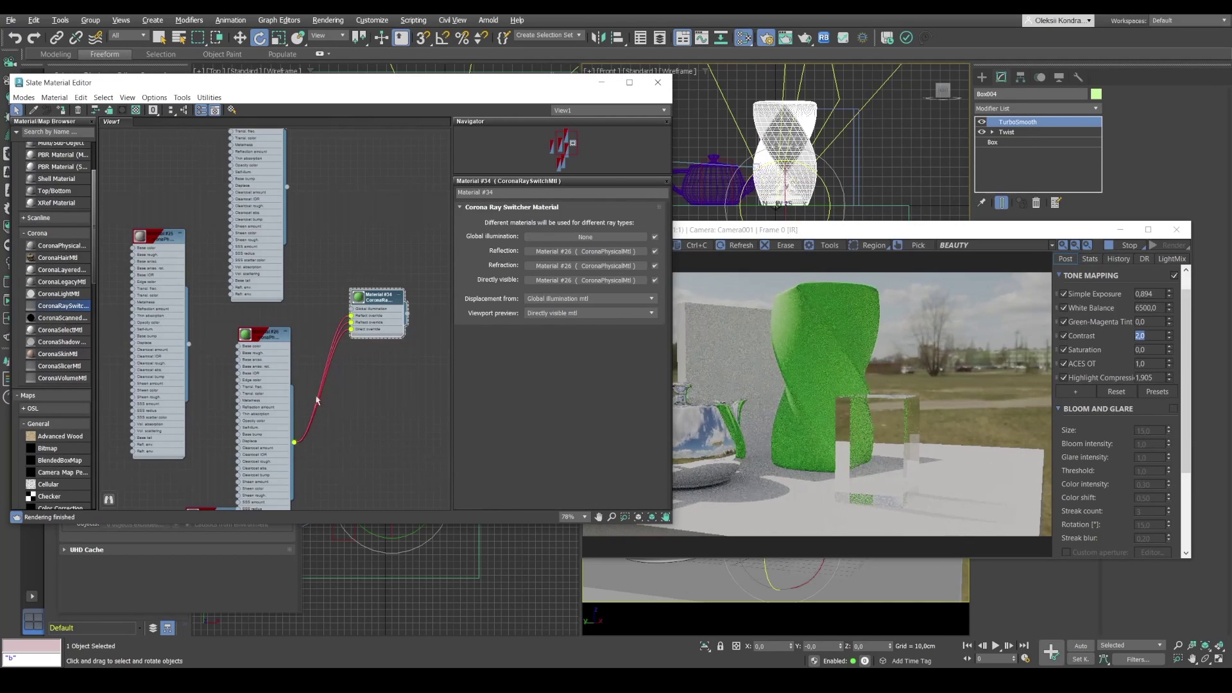
pyautogui.moveTo(295, 442); pyautogui.dragTo(353, 310)
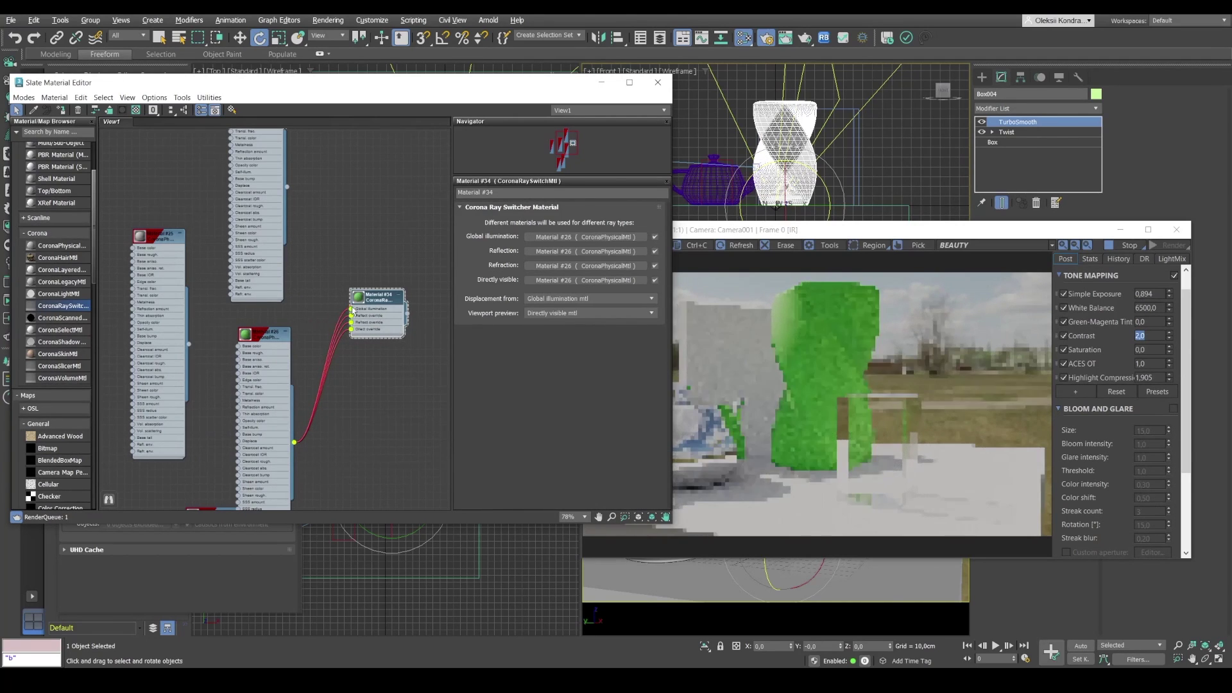
pyautogui.click(810, 231)
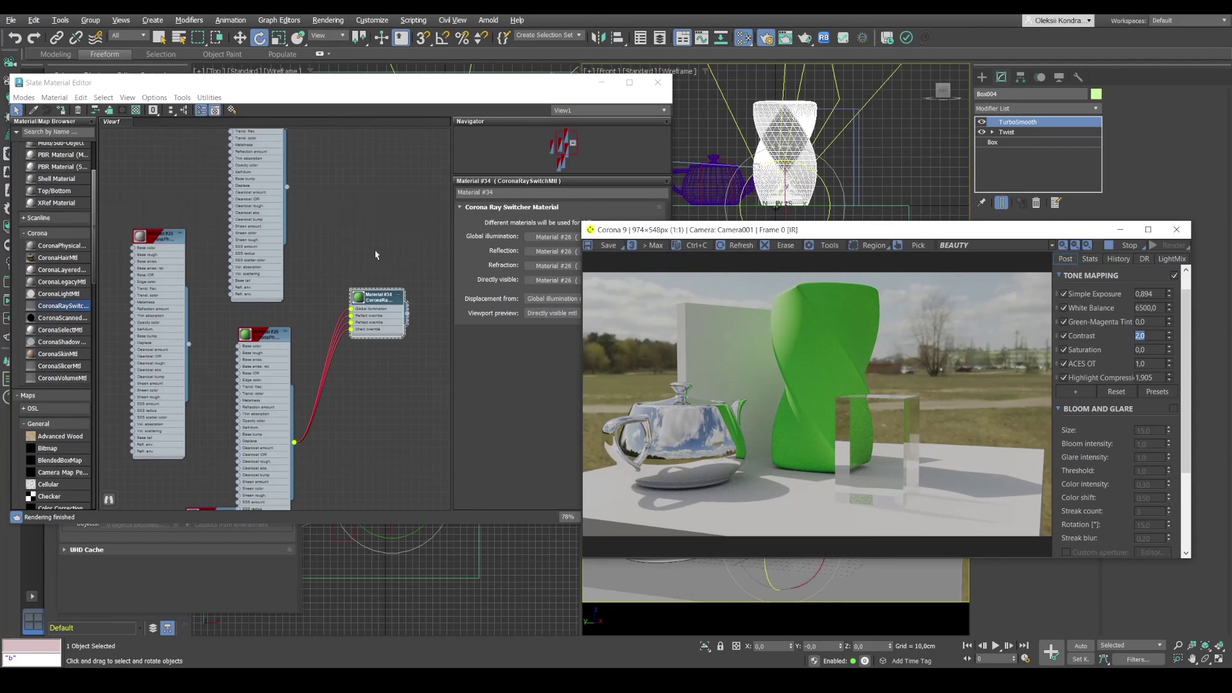
# - Connect Material #33 to the switcher's Global illumination input, leaving Refraction empty, and check the render
pyautogui.scroll(-1, 379, 257)
pyautogui.moveTo(375, 237); pyautogui.dragTo(373, 332, button='middle')
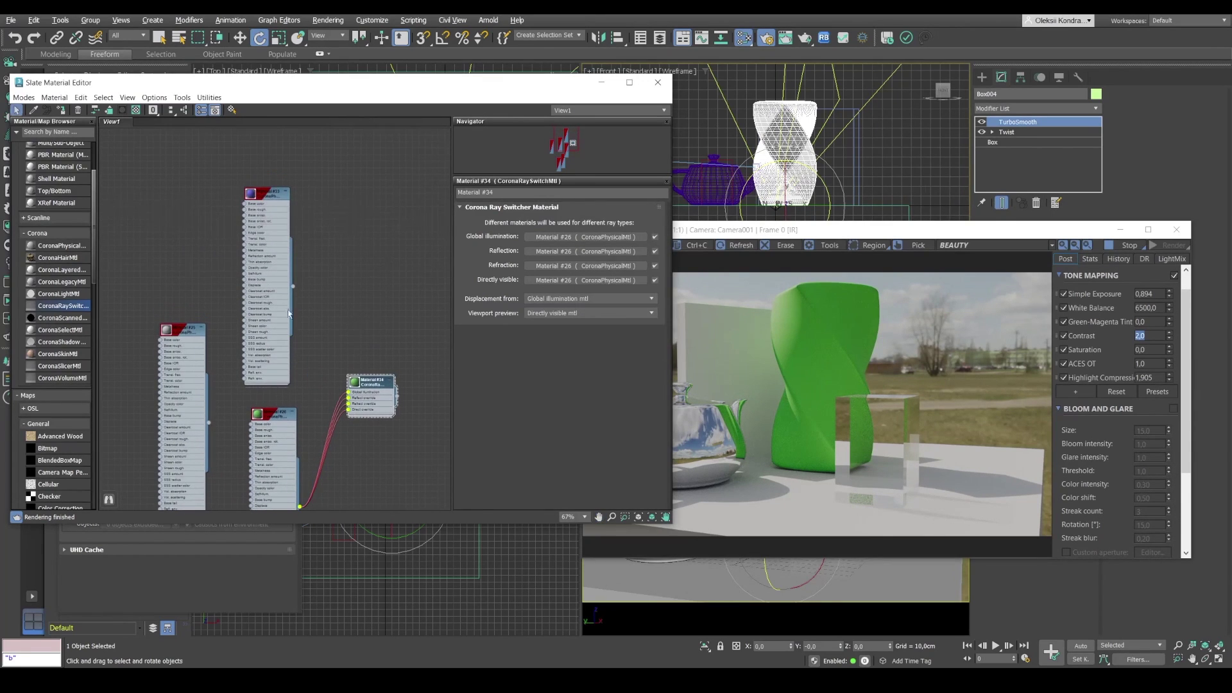
pyautogui.moveTo(271, 197); pyautogui.dragTo(282, 178)
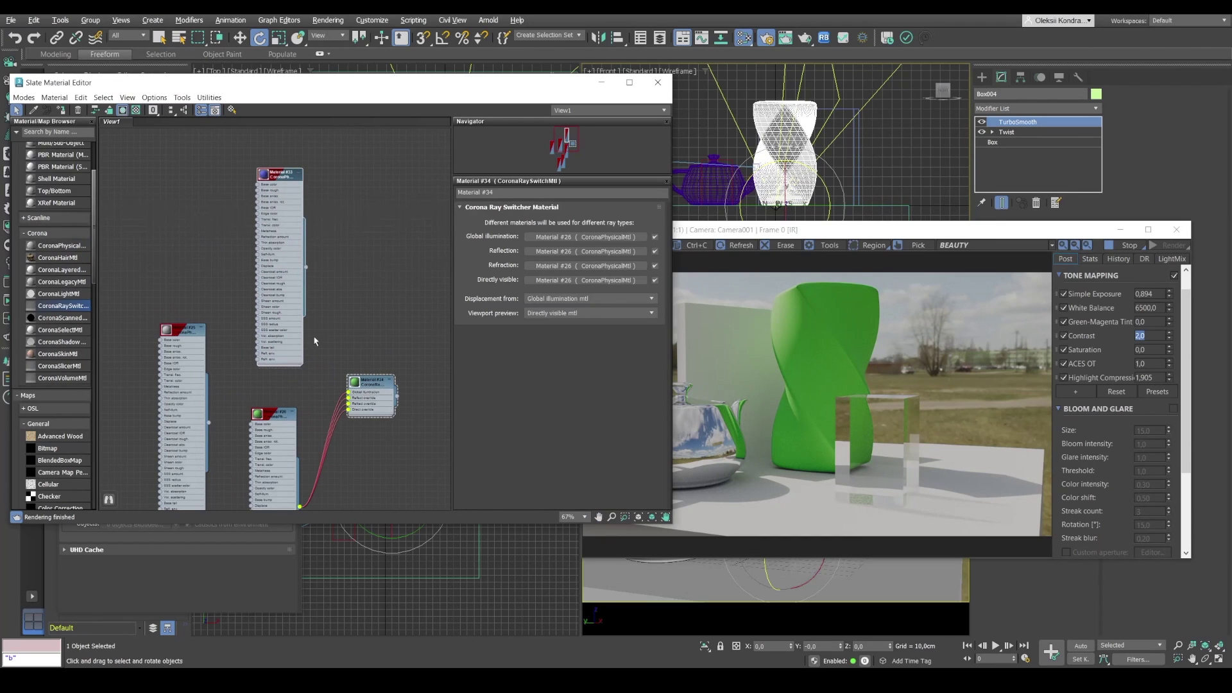
pyautogui.scroll(2, 331, 385)
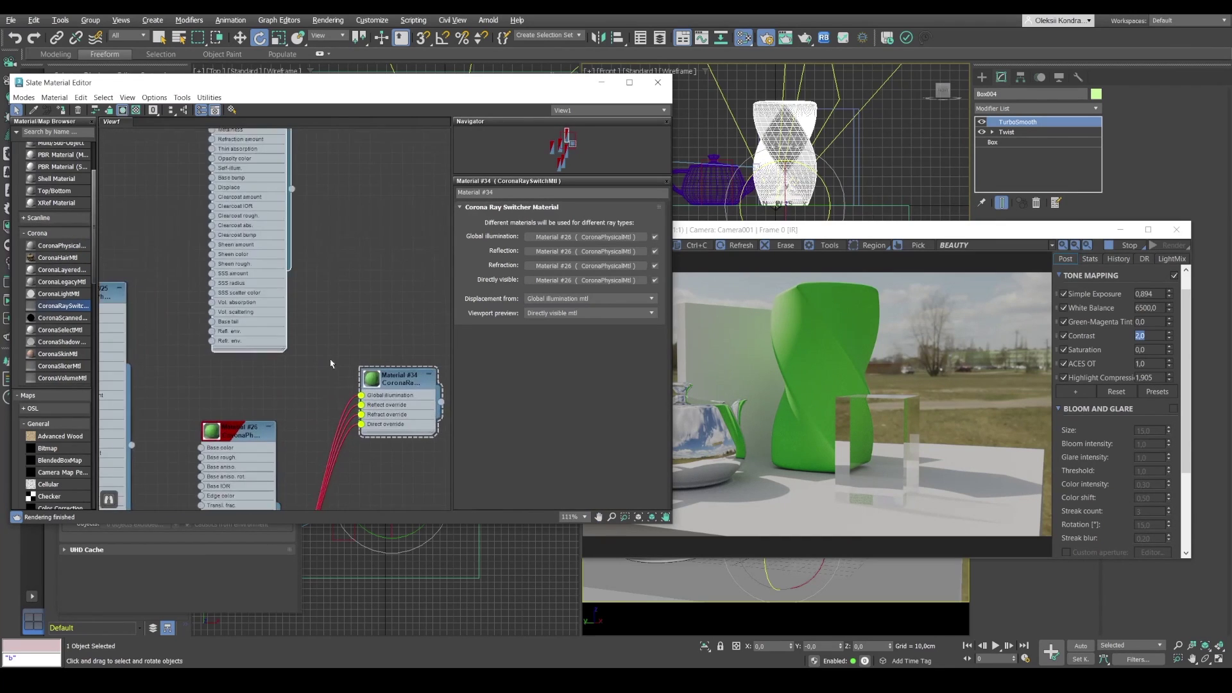
pyautogui.moveTo(299, 223); pyautogui.dragTo(354, 403)
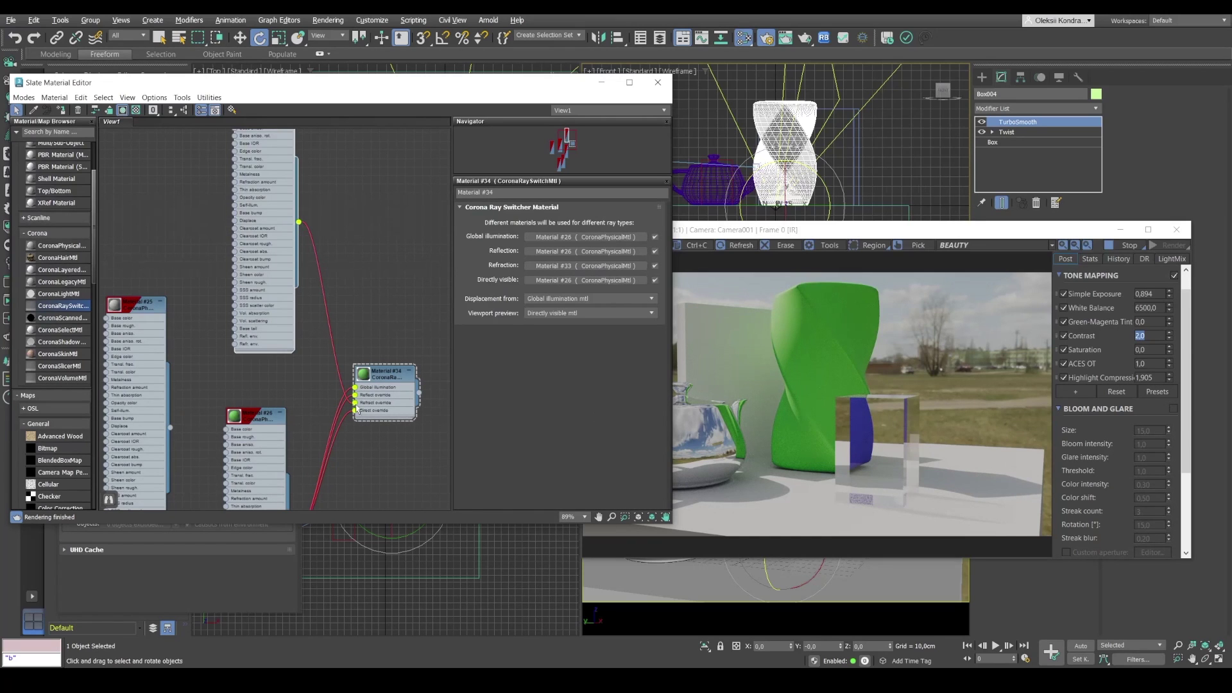
pyautogui.moveTo(357, 403); pyautogui.dragTo(356, 388)
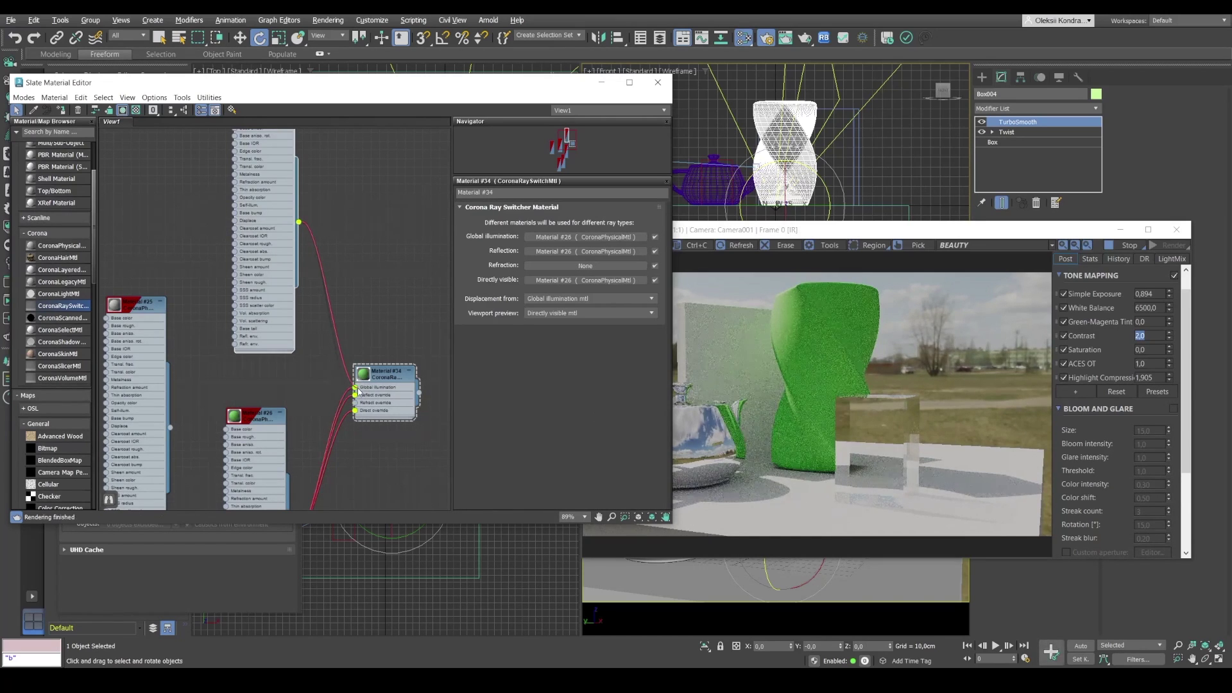
pyautogui.scroll(-3, 356, 392)
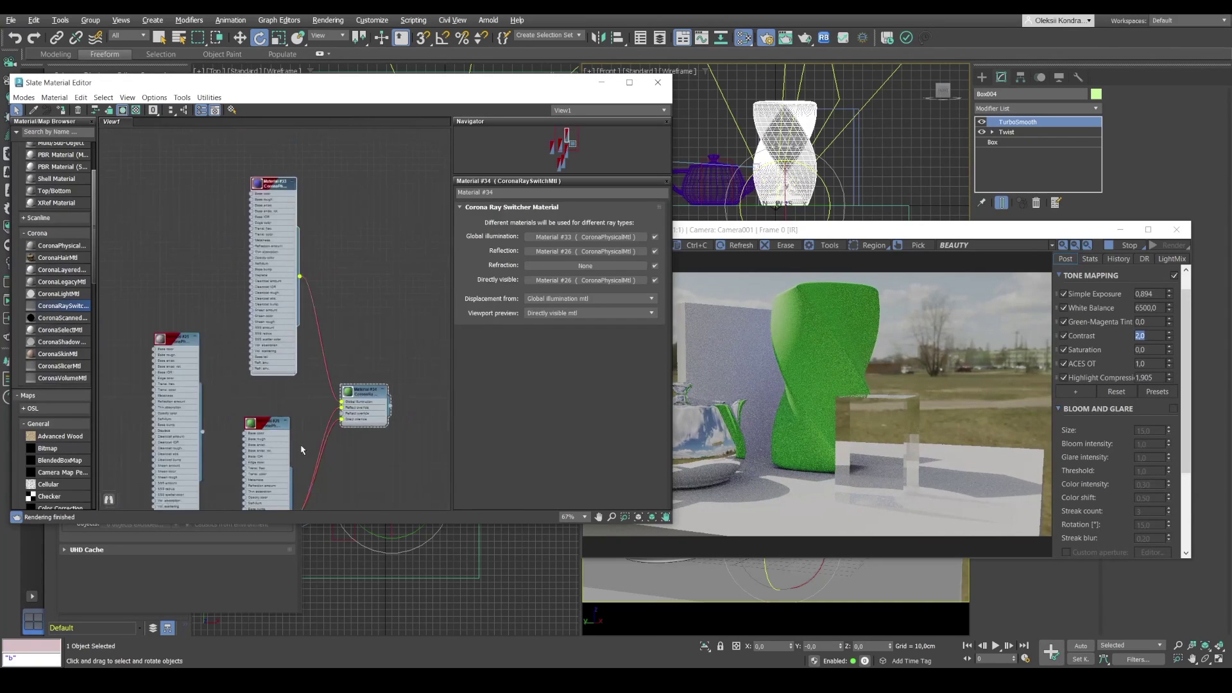
pyautogui.click(745, 315)
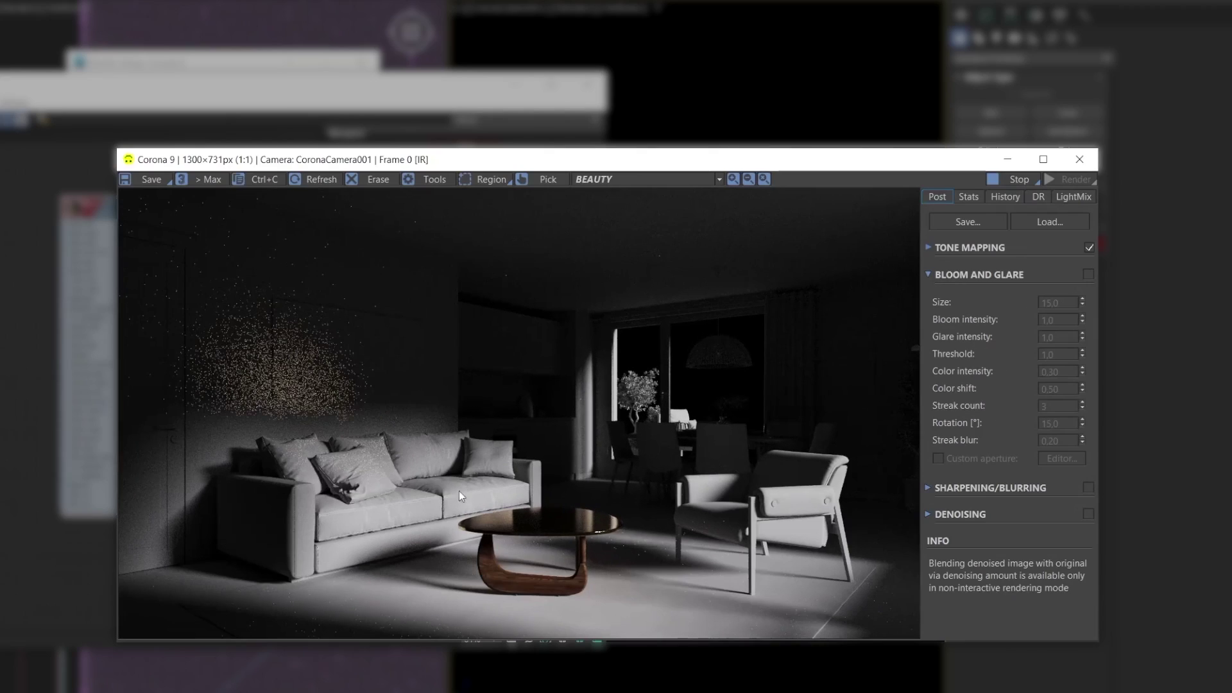
# - Show the Corona VFB History options: Store Current VFB, Clear A/B and Delete All
pyautogui.click(1010, 196)
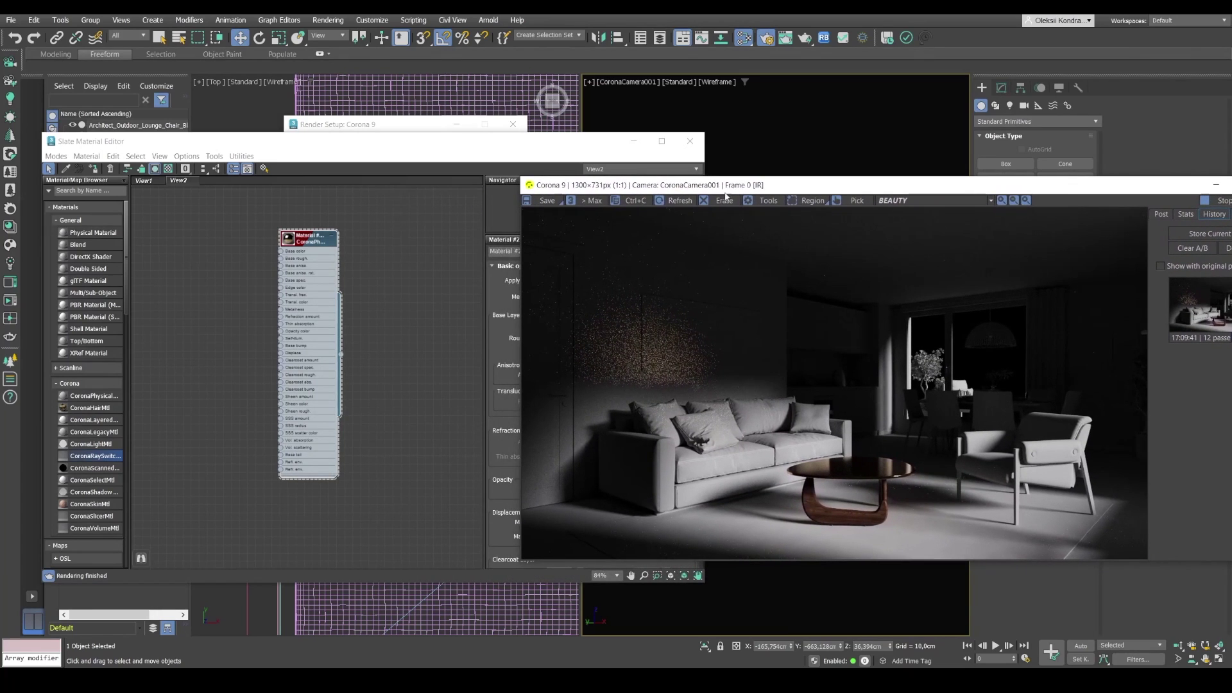
# - Add a new CoronaRaySwitchMtl node and assign it to the selected coffee-table glass top
pyautogui.click(314, 154)
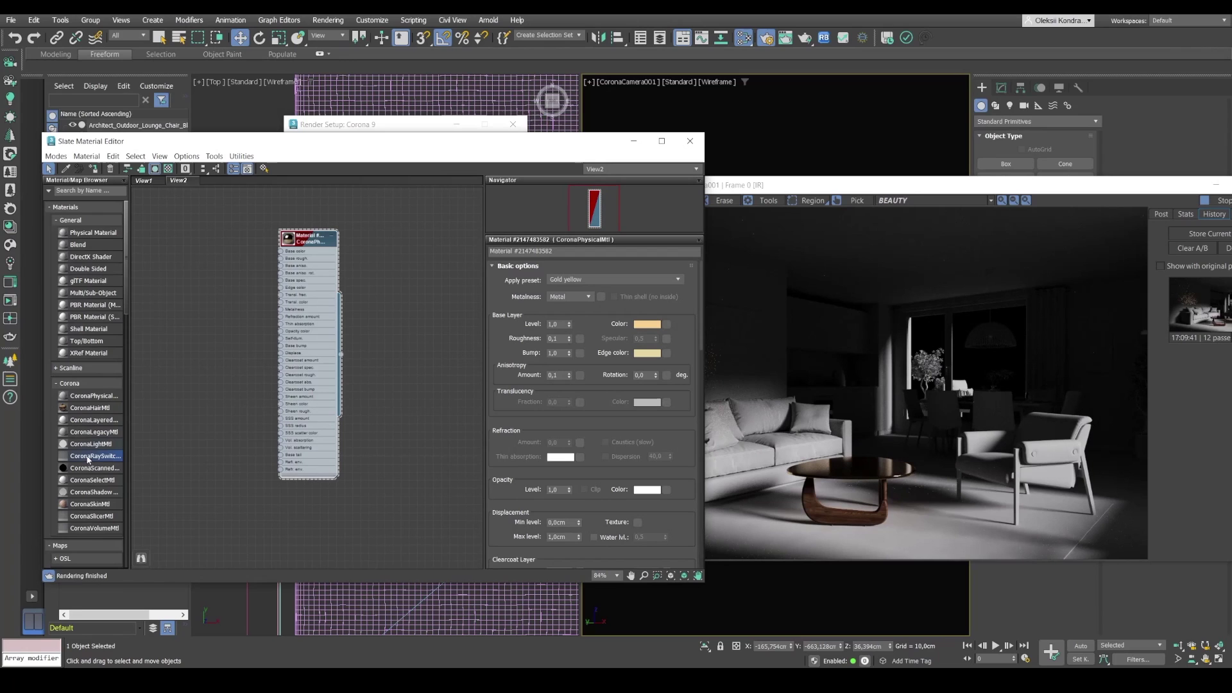
pyautogui.click(404, 394)
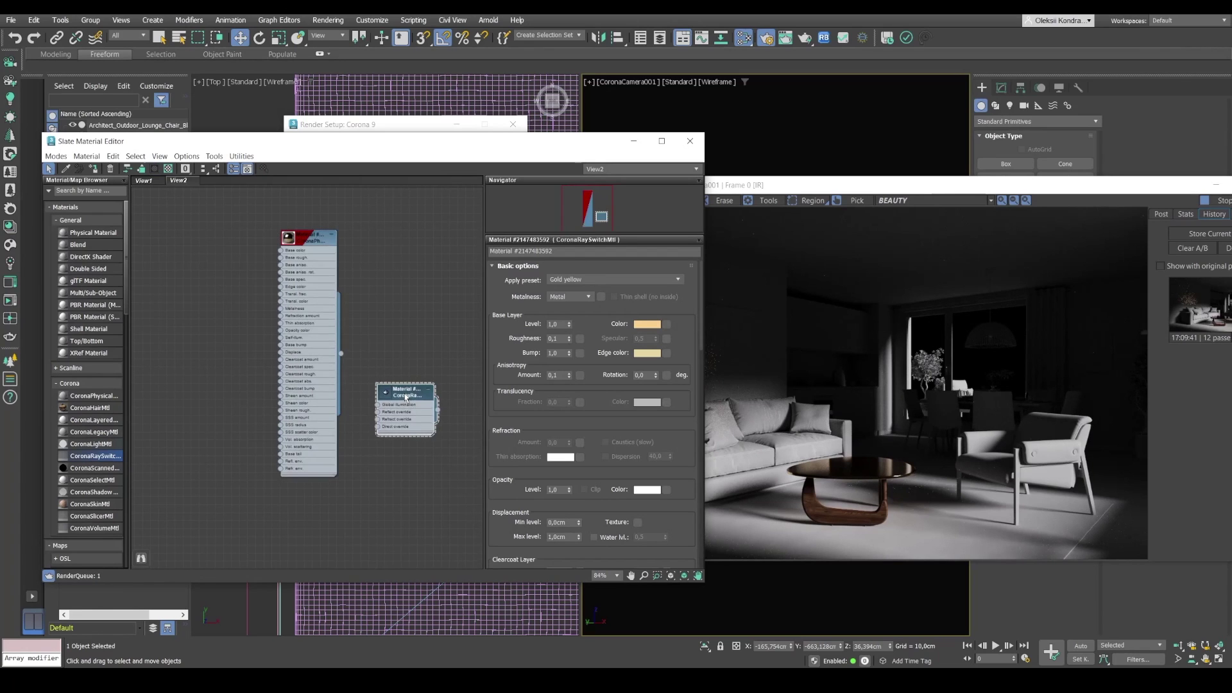
pyautogui.doubleClick(406, 396)
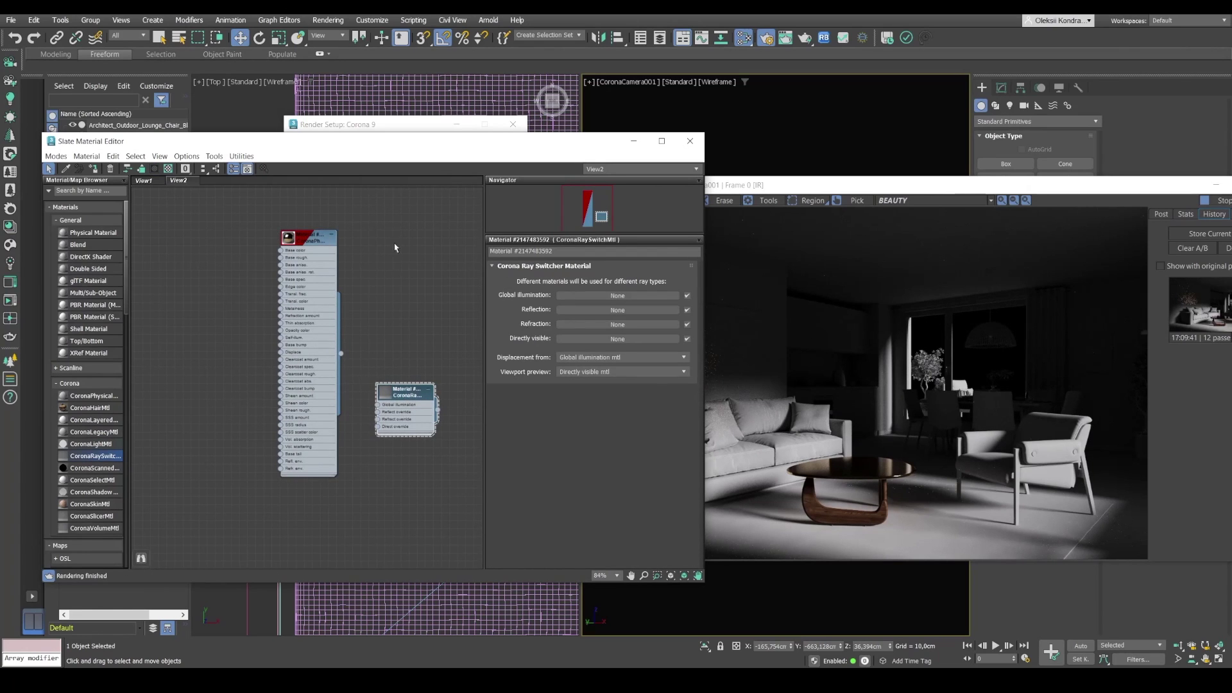
pyautogui.click(94, 169)
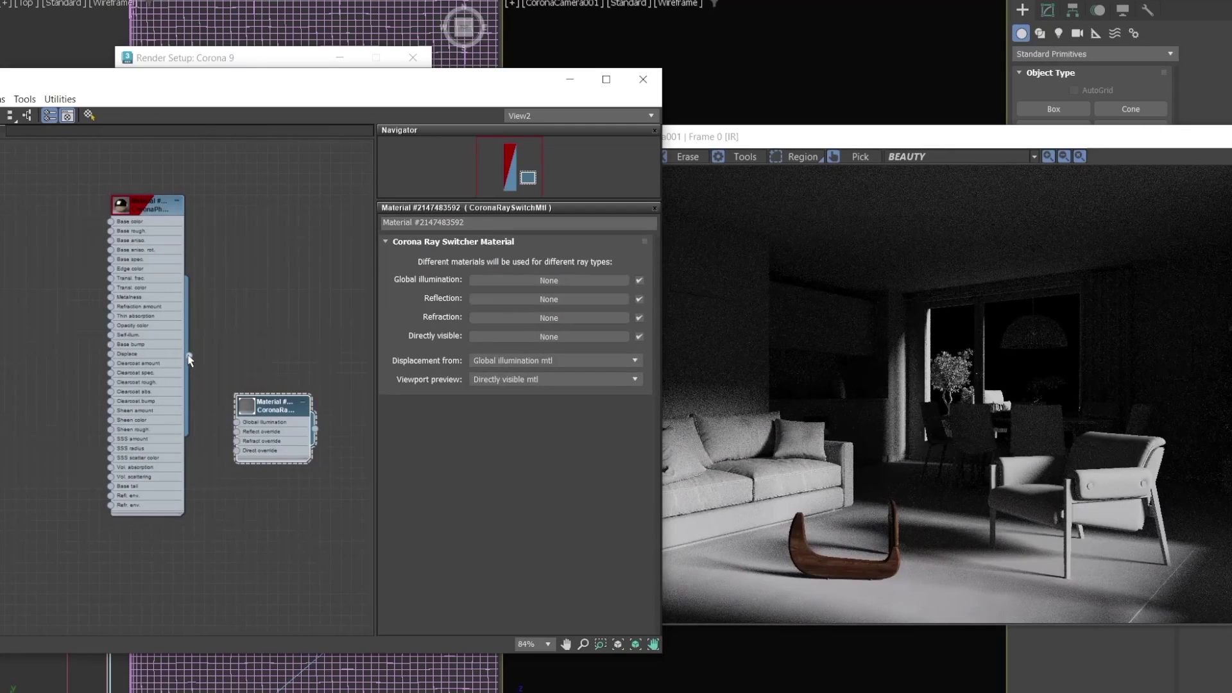
# - Connect the CoronaPhysicalMtl to the Direct, Refract and Reflect overrides, then move its node aside
pyautogui.moveTo(323, 352); pyautogui.dragTo(363, 432)
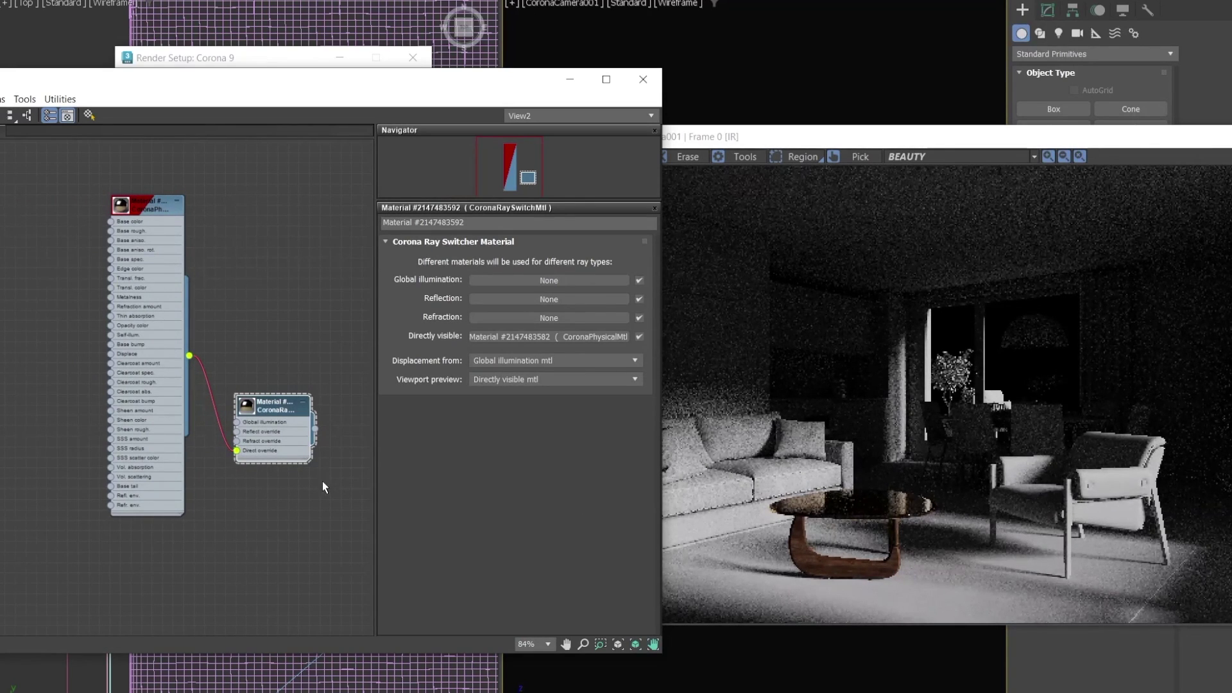
pyautogui.scroll(3, 322, 486)
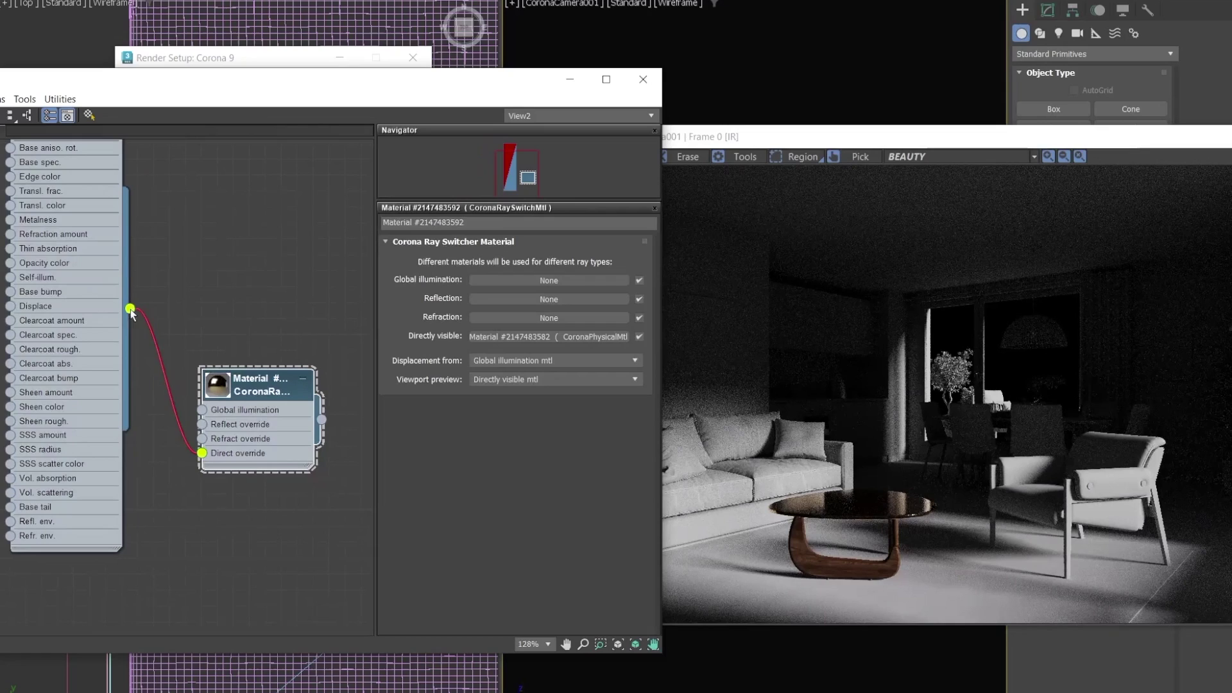
pyautogui.moveTo(179, 365); pyautogui.dragTo(203, 439)
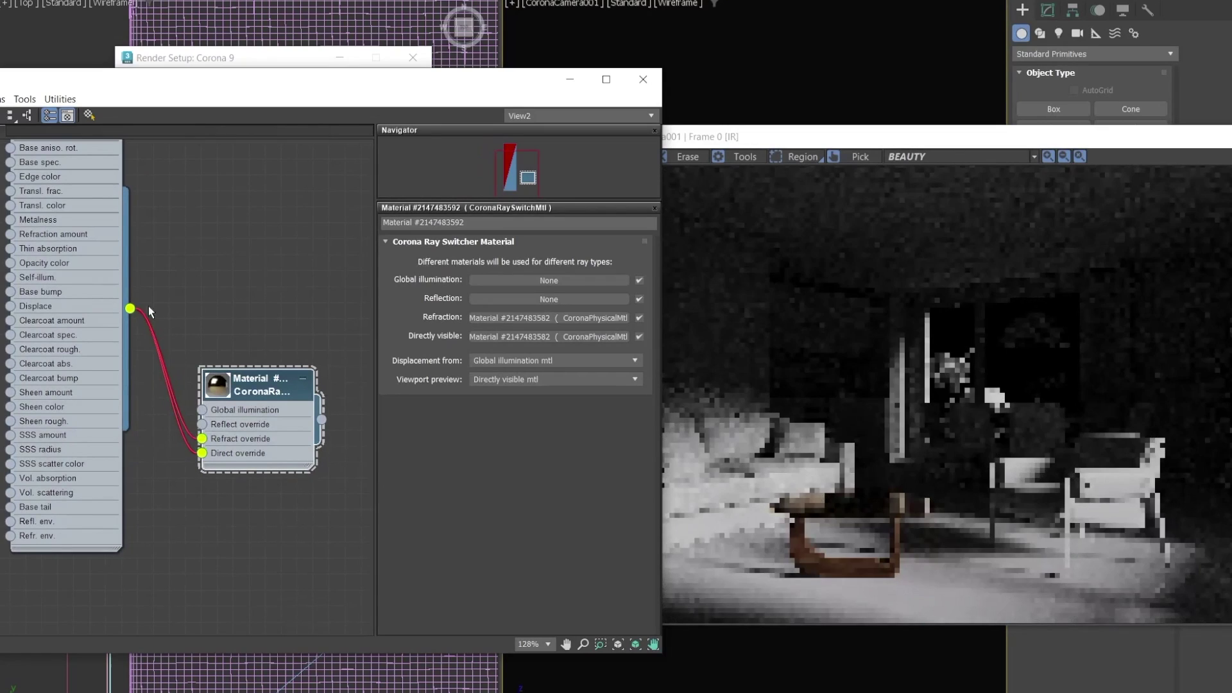
pyautogui.moveTo(132, 312); pyautogui.dragTo(202, 424)
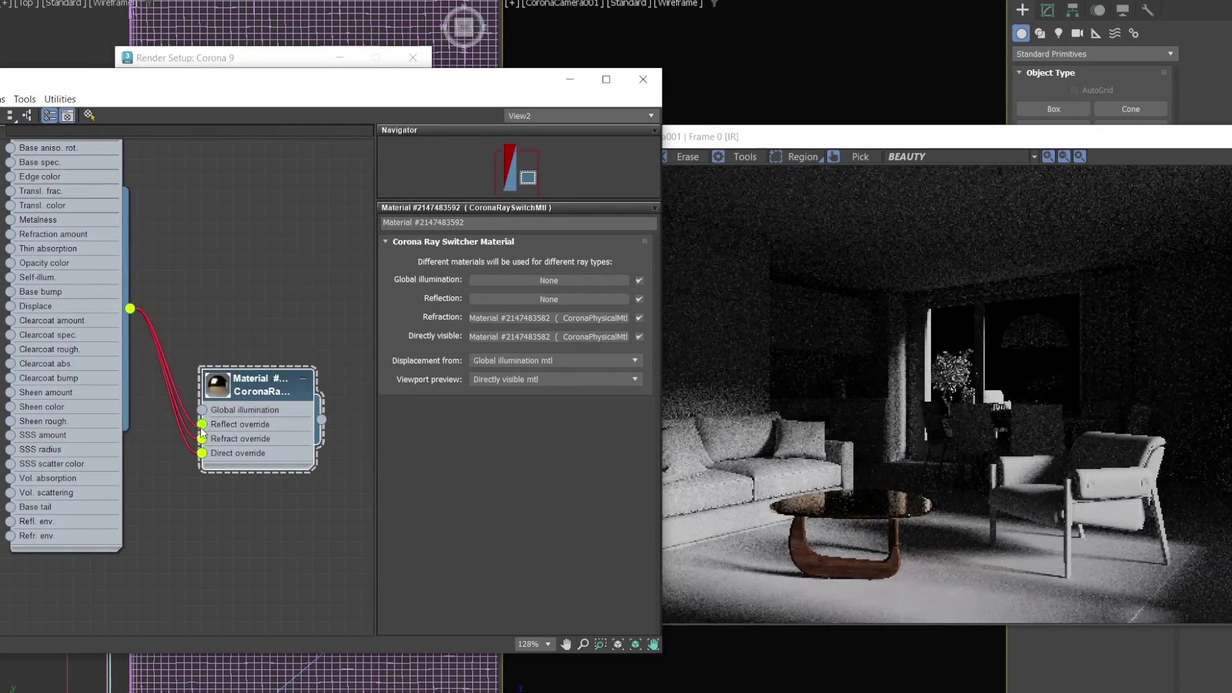
pyautogui.scroll(-2, 240, 258)
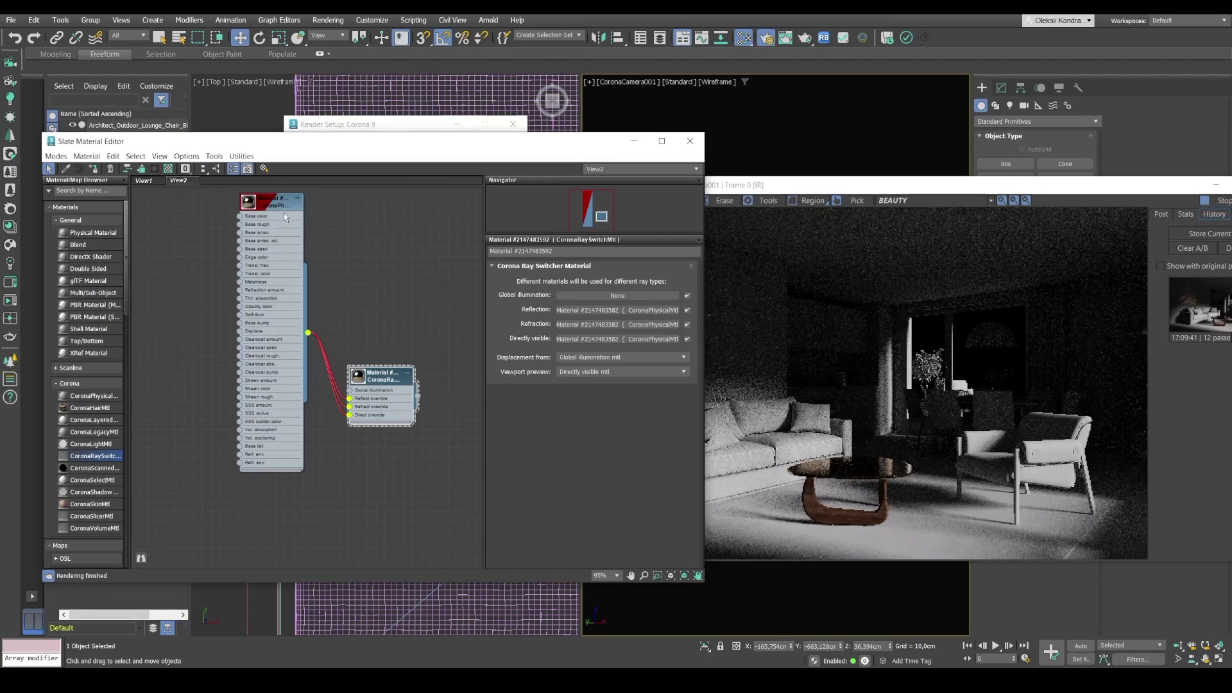
pyautogui.moveTo(240, 258); pyautogui.dragTo(227, 278)
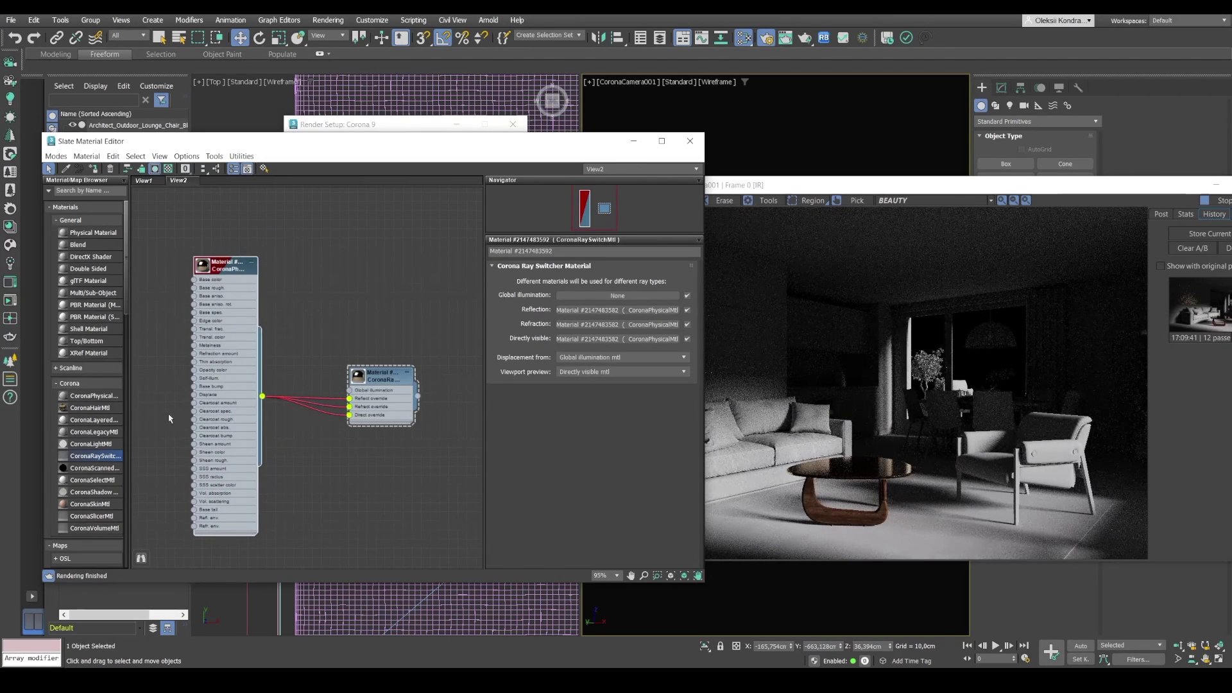
# - Create a CoronaPhysicalMtl node with a dark grey base colour of 47, 47, 47
pyautogui.moveTo(77, 397); pyautogui.dragTo(313, 234)
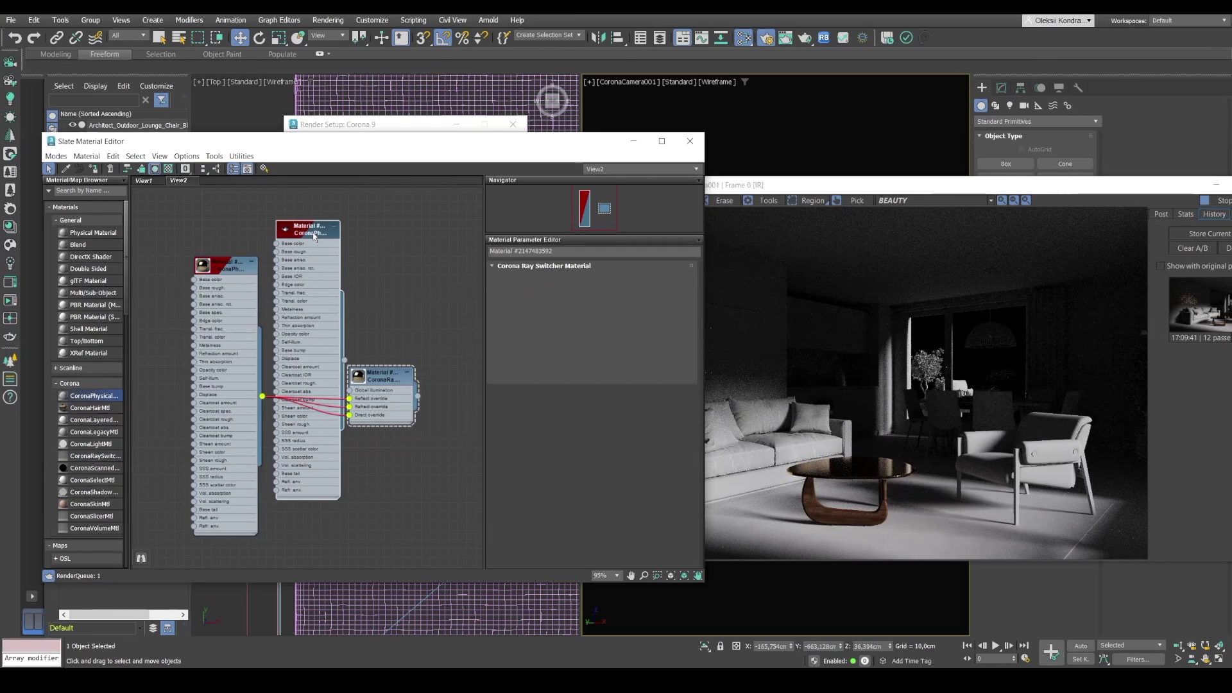
pyautogui.doubleClick(315, 235)
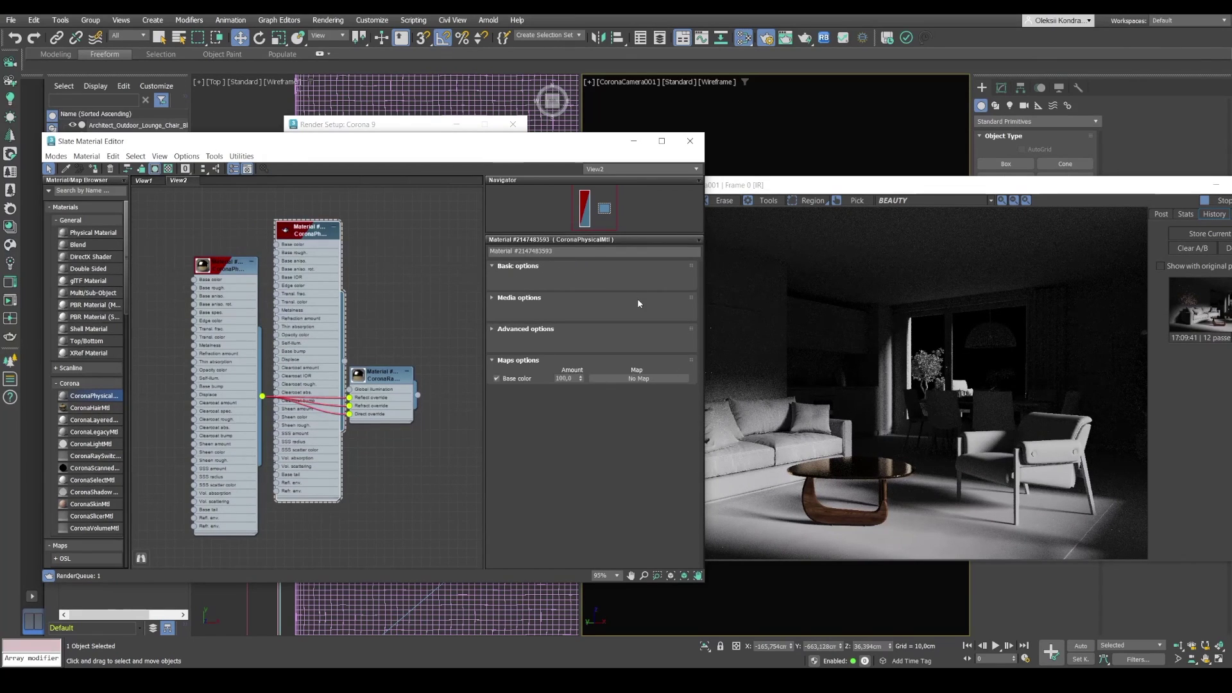
pyautogui.click(646, 325)
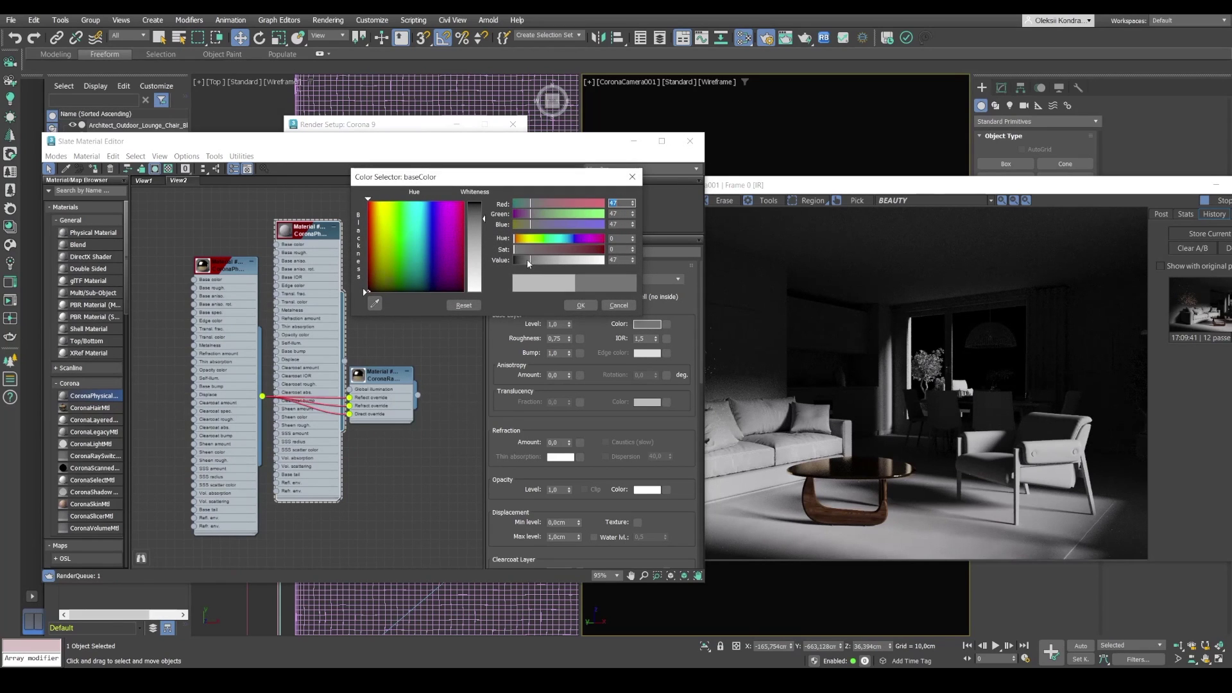
pyautogui.click(580, 306)
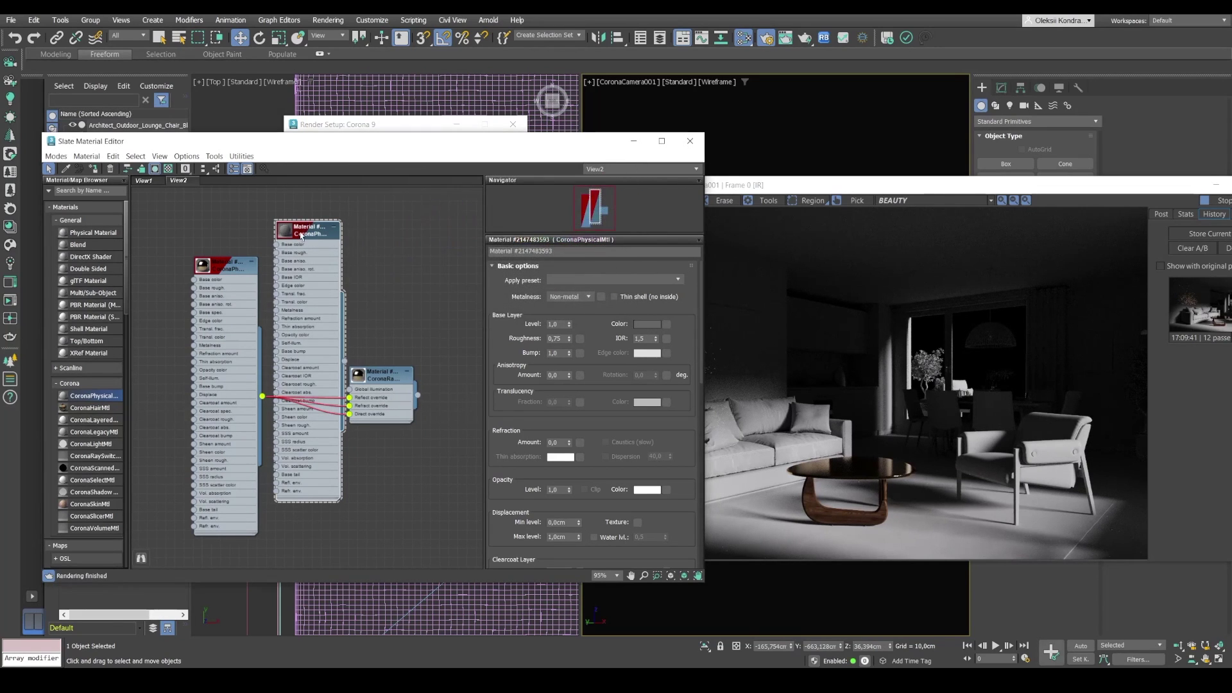
# - Connect the grey material to the Ray Switch Global illumination input
pyautogui.moveTo(292, 233); pyautogui.dragTo(137, 207)
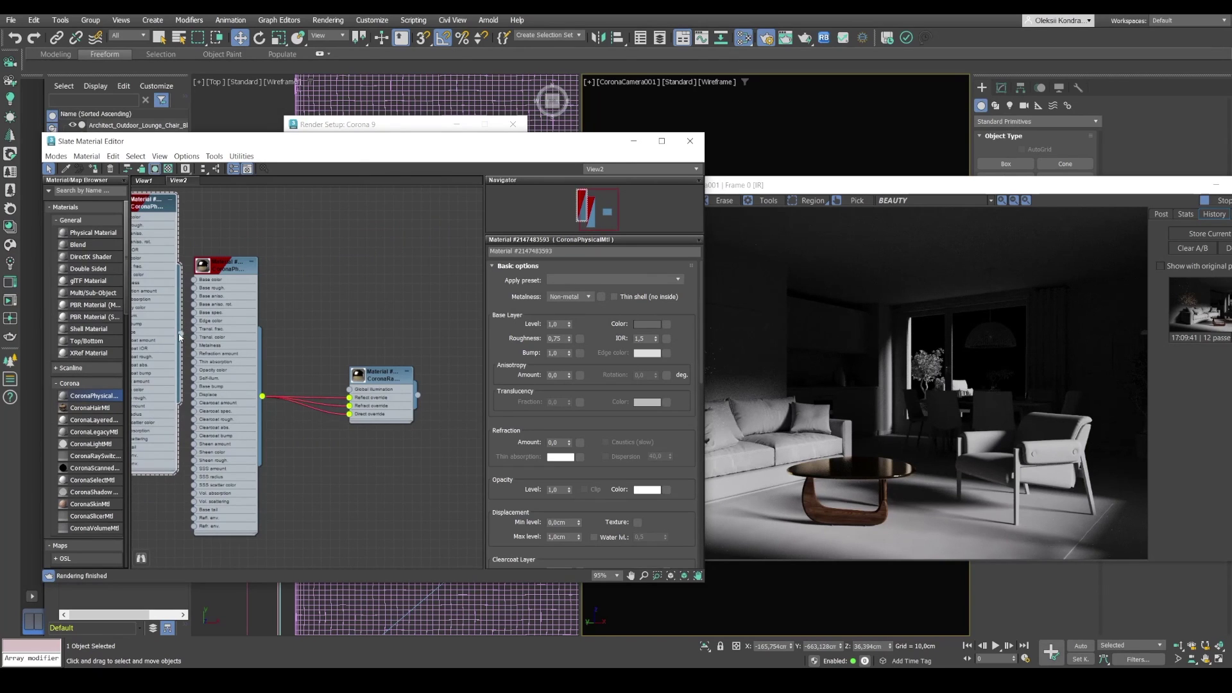
pyautogui.moveTo(181, 334); pyautogui.dragTo(350, 389)
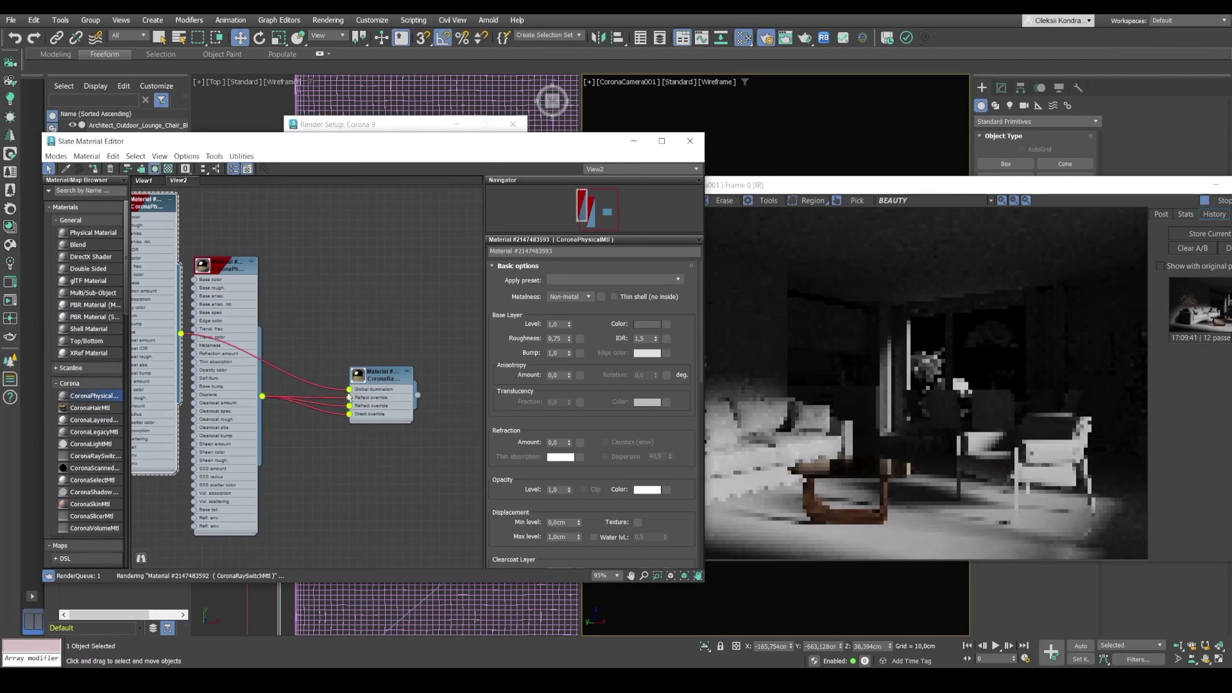
pyautogui.moveTo(793, 190); pyautogui.dragTo(697, 199)
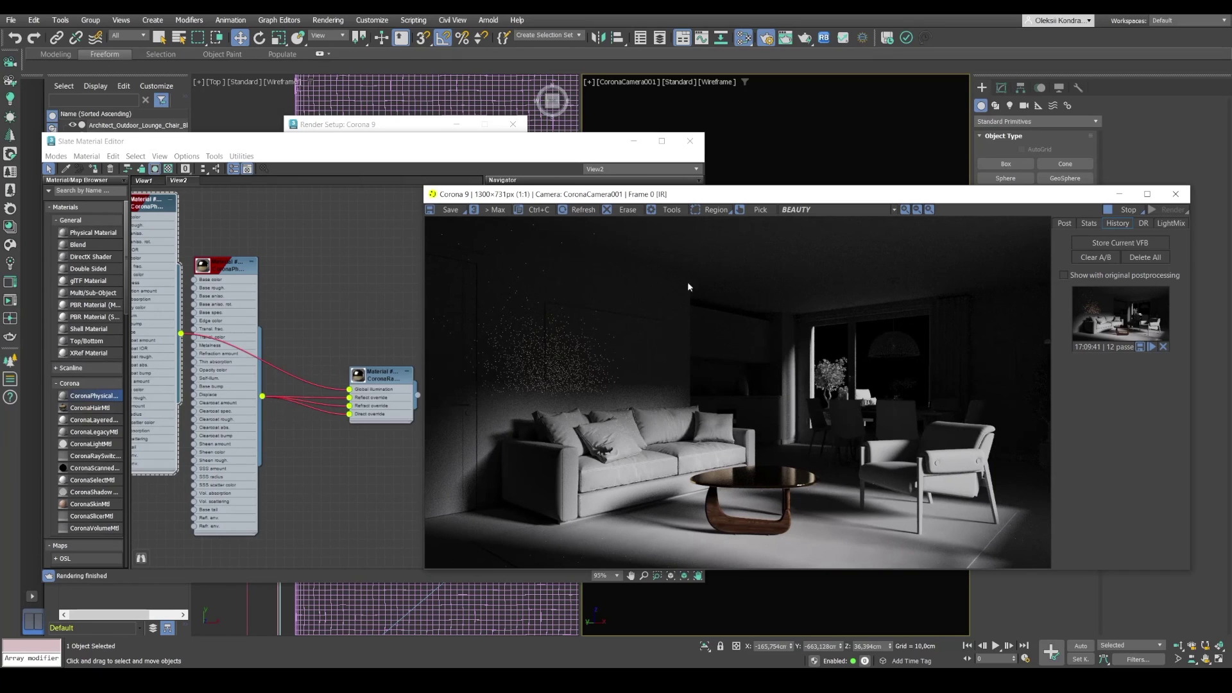
# - Set the stored earlier render as A in VFB History and slide the A/B divider across the image
pyautogui.moveTo(627, 196); pyautogui.dragTo(547, 178)
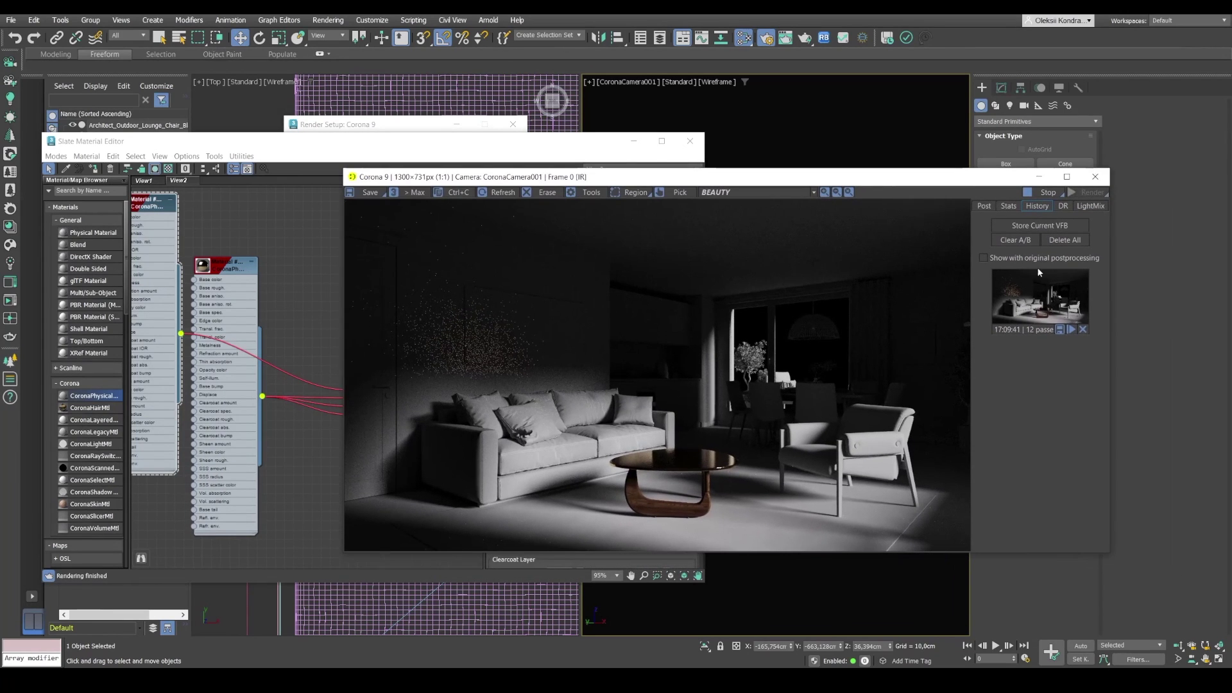
pyautogui.click(1038, 308)
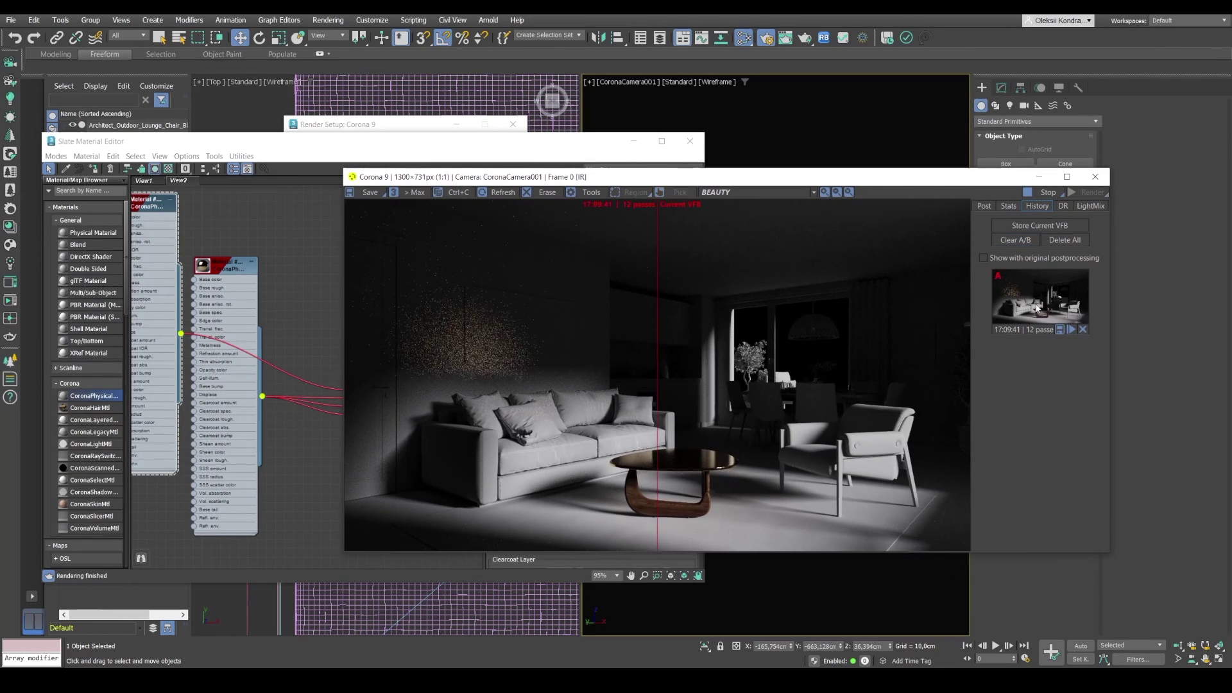
pyautogui.moveTo(655, 430); pyautogui.dragTo(403, 352)
# - Toggle the CoronaRaySwitchMtl Reflection override and compare the results in the A/B split
pyautogui.click(331, 152)
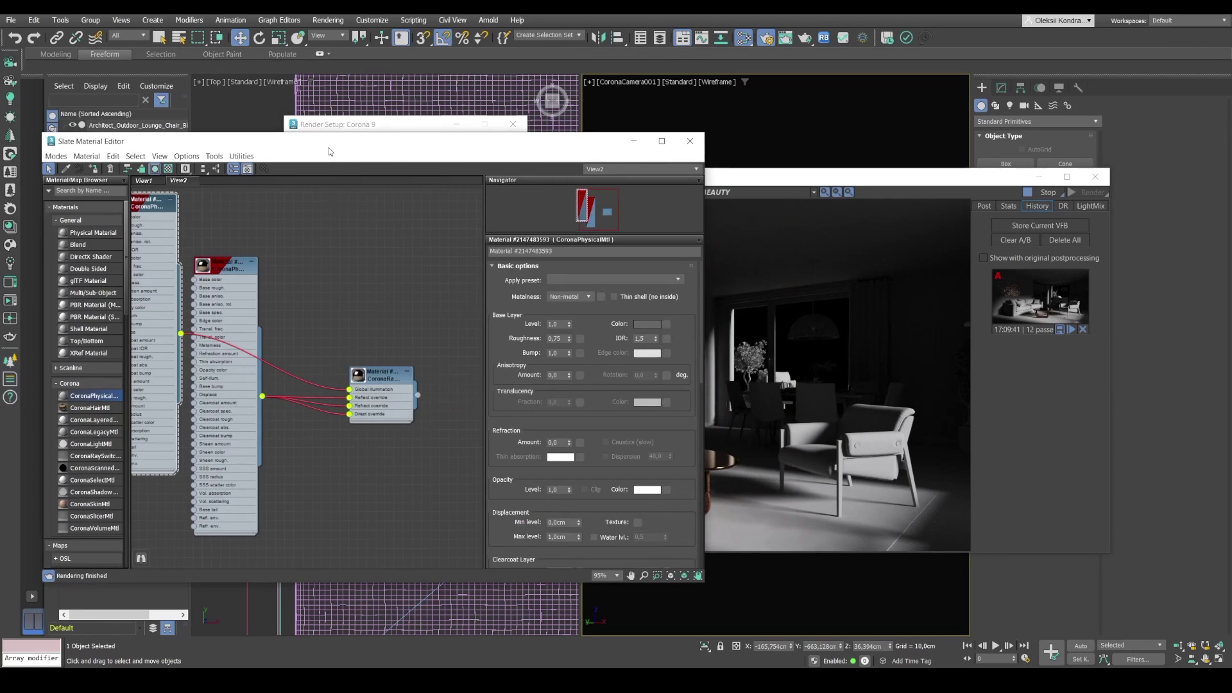
pyautogui.doubleClick(406, 396)
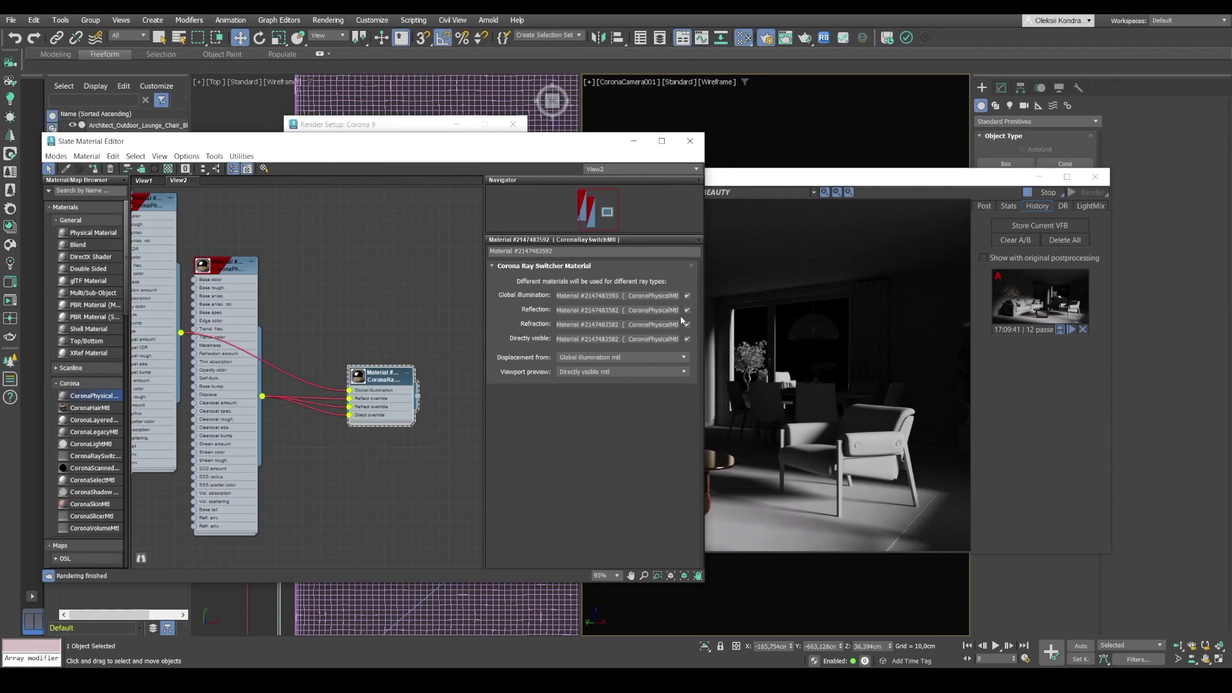
pyautogui.click(687, 310)
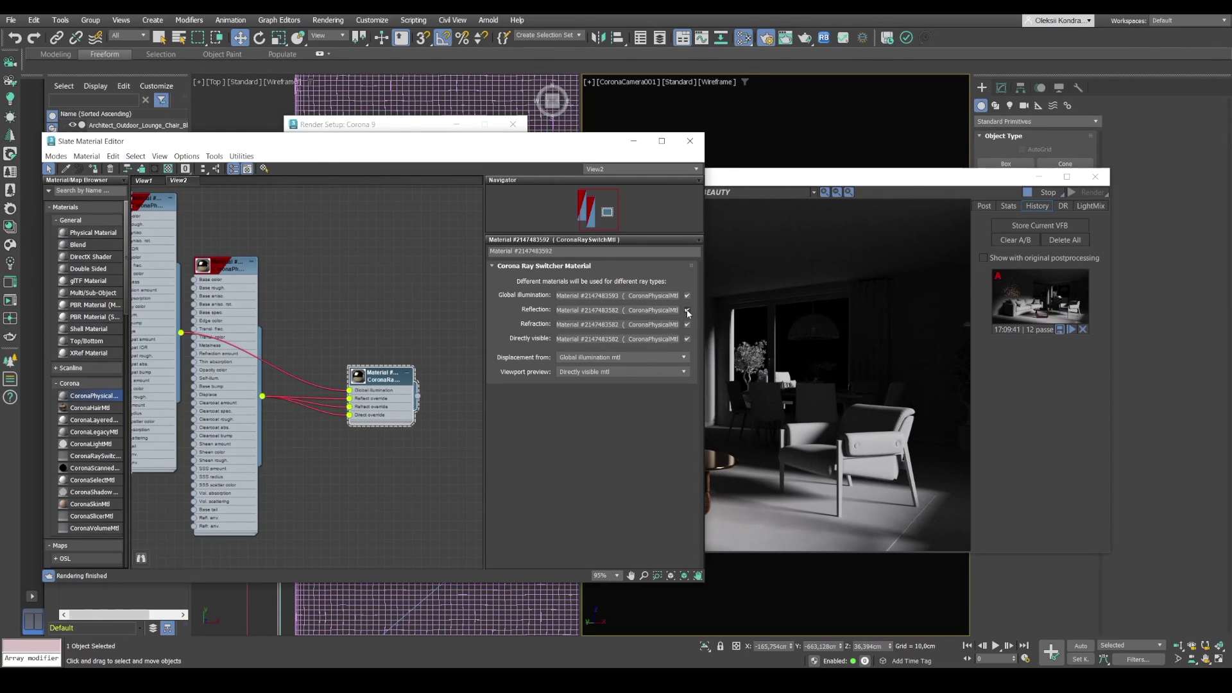
pyautogui.click(734, 179)
pyautogui.moveTo(404, 343); pyautogui.dragTo(363, 387)
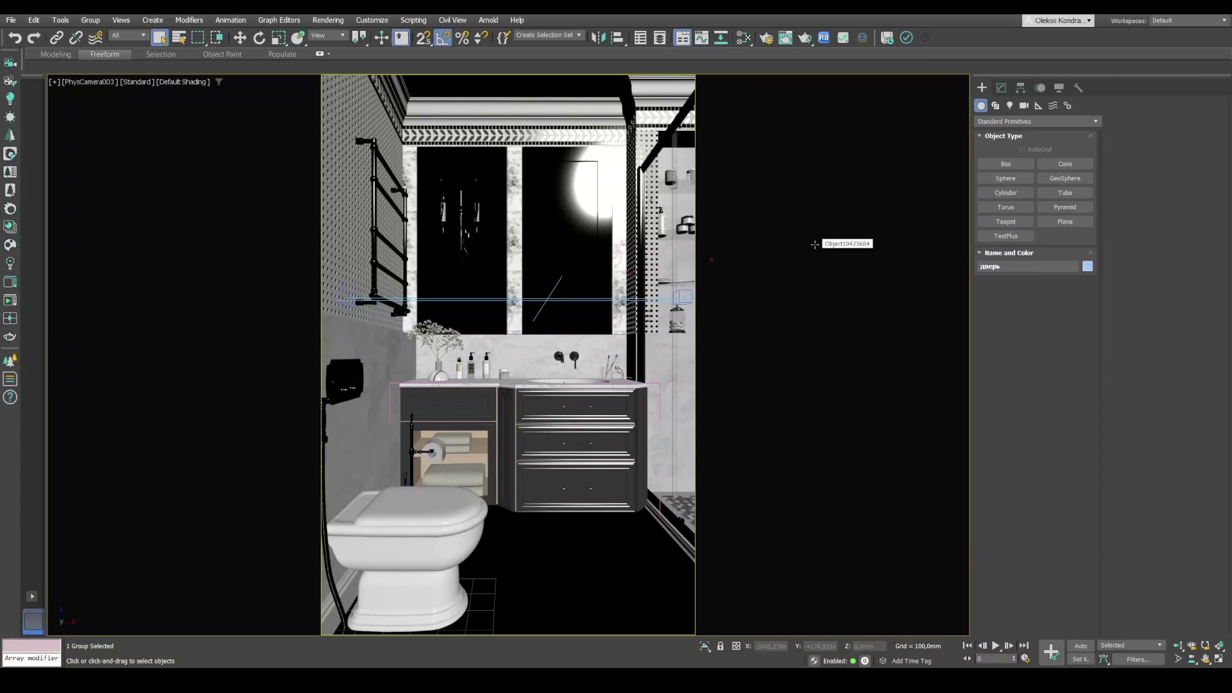
# - Launch the RC RaySwitch 1.82 script panel from its toolbar icon
pyautogui.click(844, 37)
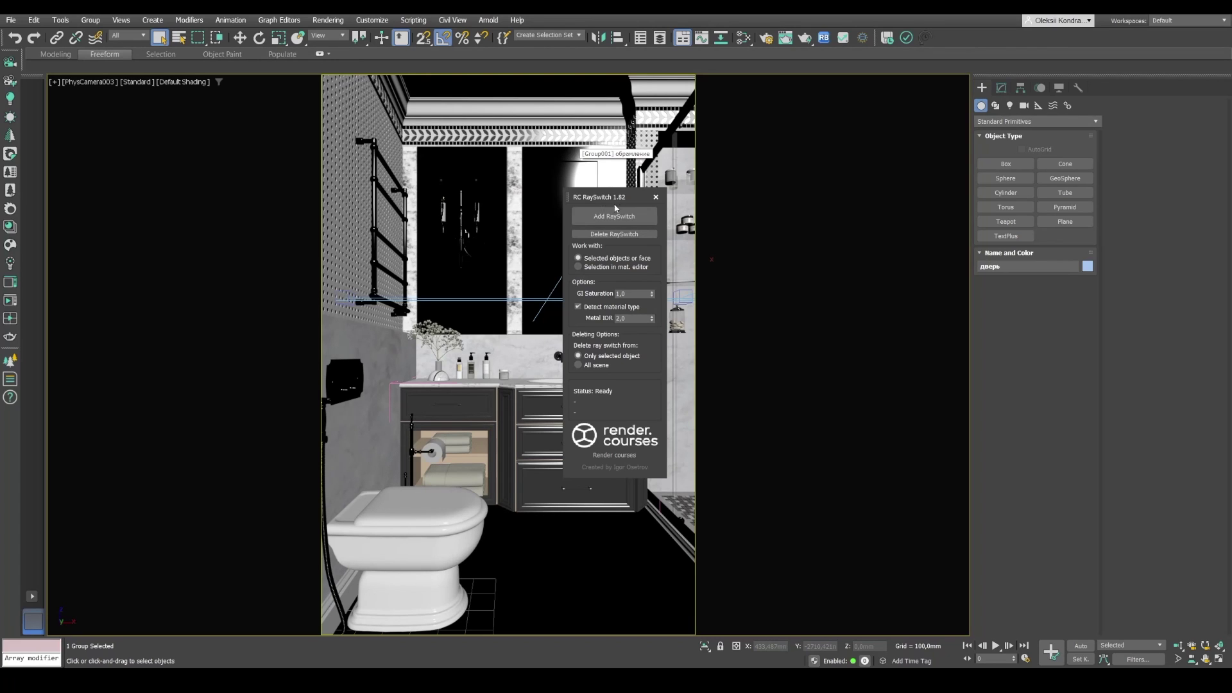
# - Wrap the toilet's materials with Add RaySwitch, giving 3 replacements and 1 corrected material
pyautogui.moveTo(610, 195); pyautogui.dragTo(744, 185)
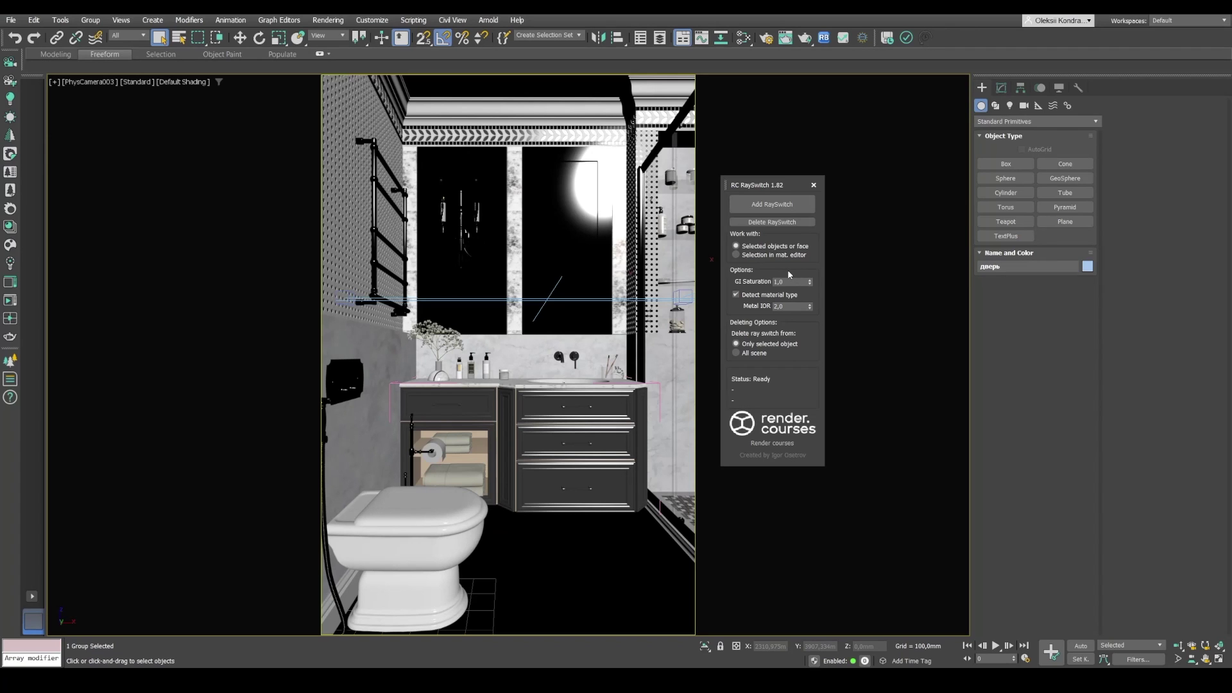
pyautogui.click(374, 534)
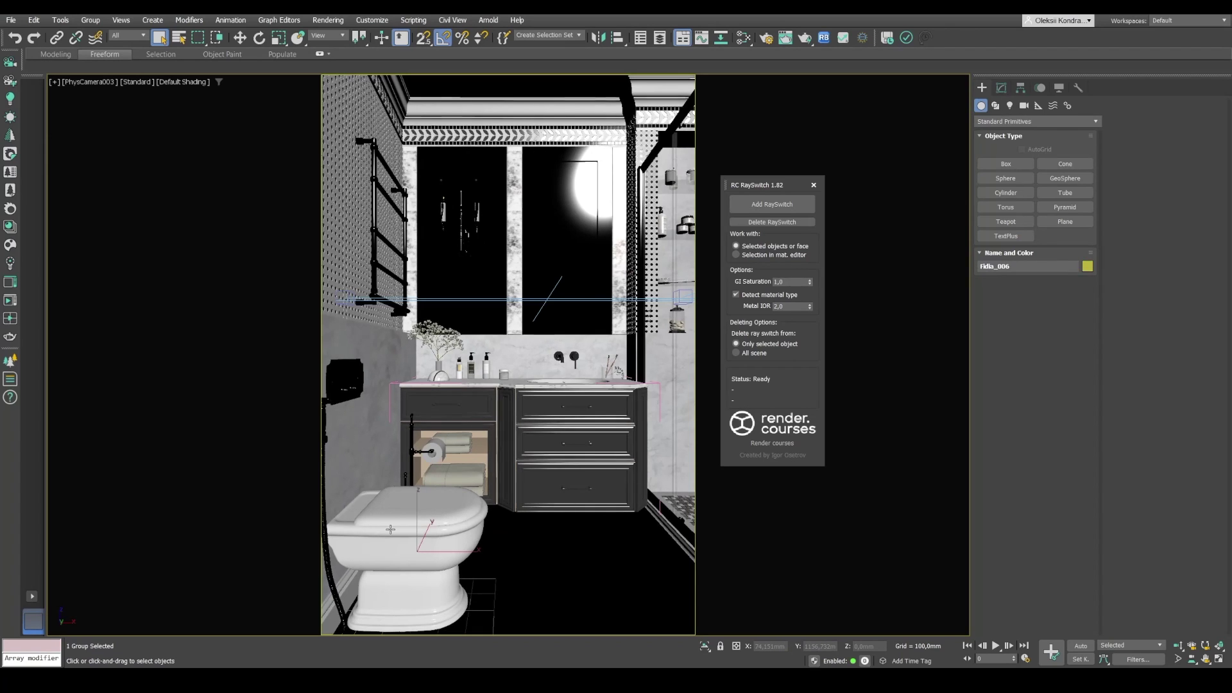
pyautogui.click(767, 208)
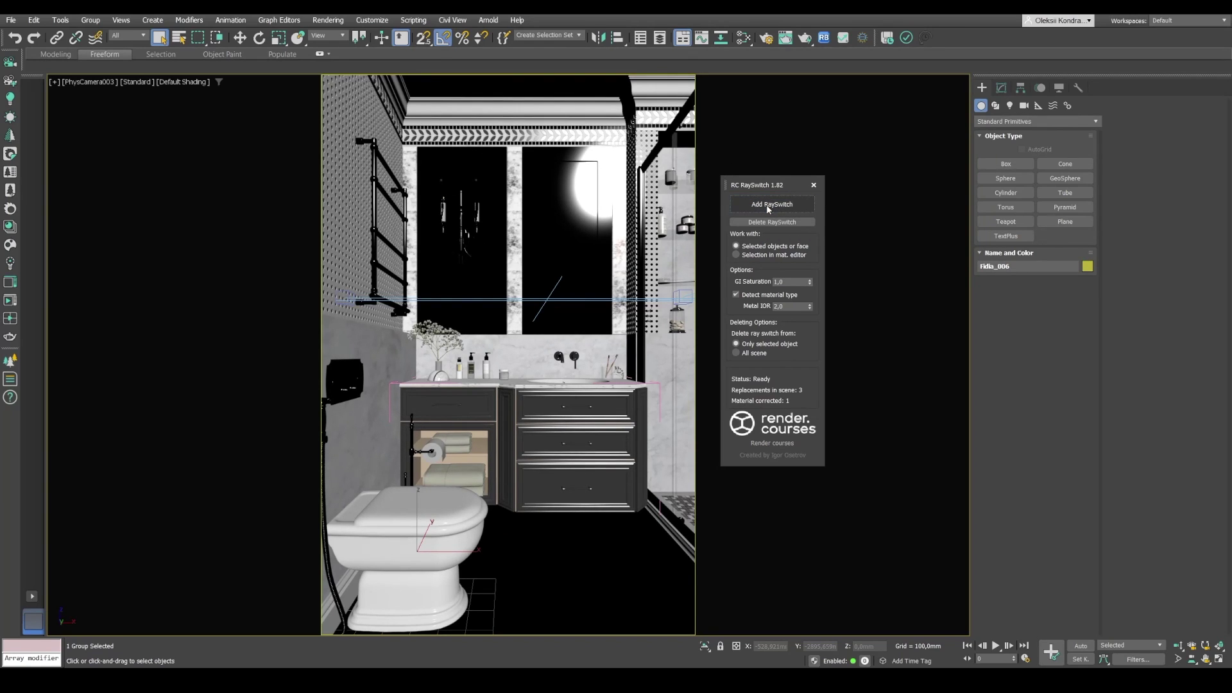
pyautogui.press('m')
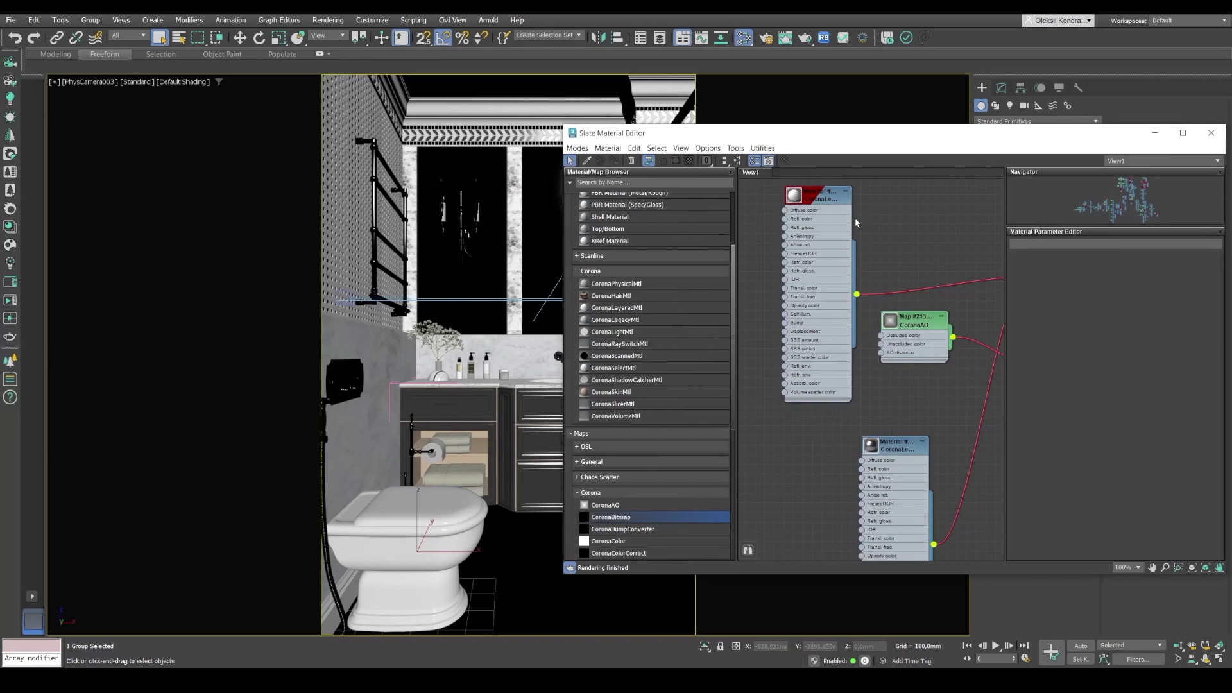
# - Create a new empty node view, View2, in the Slate Material Editor
pyautogui.rightClick(796, 173)
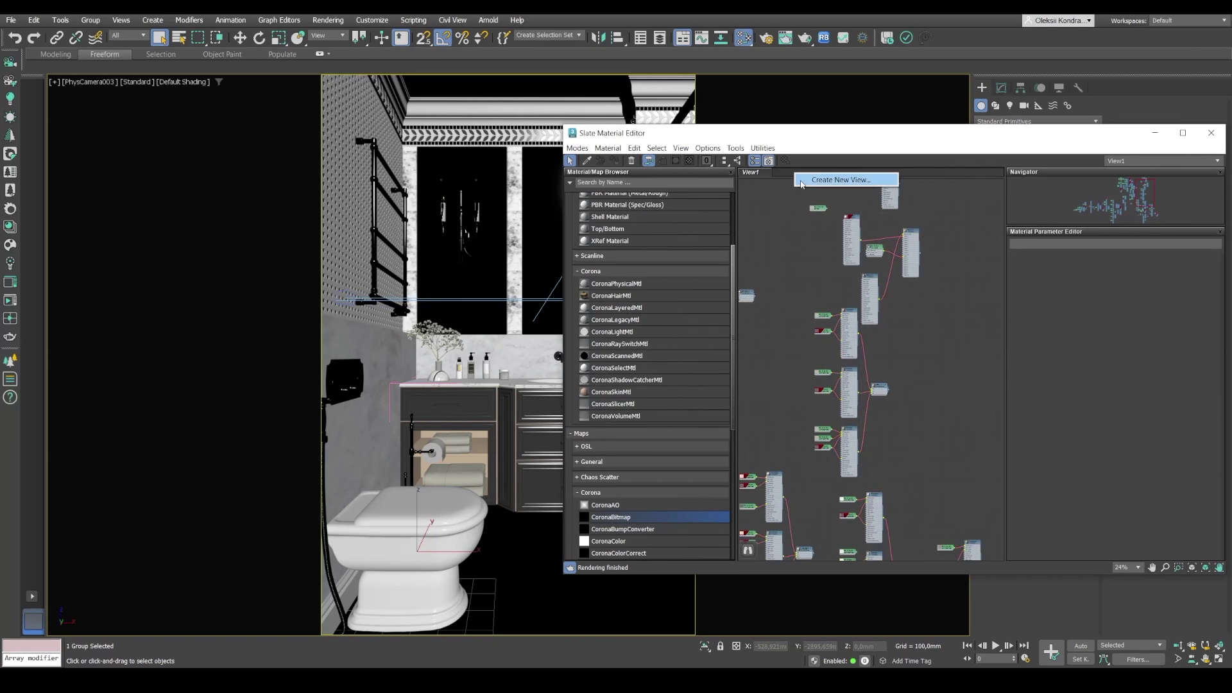
pyautogui.click(840, 179)
pyautogui.press('Return')
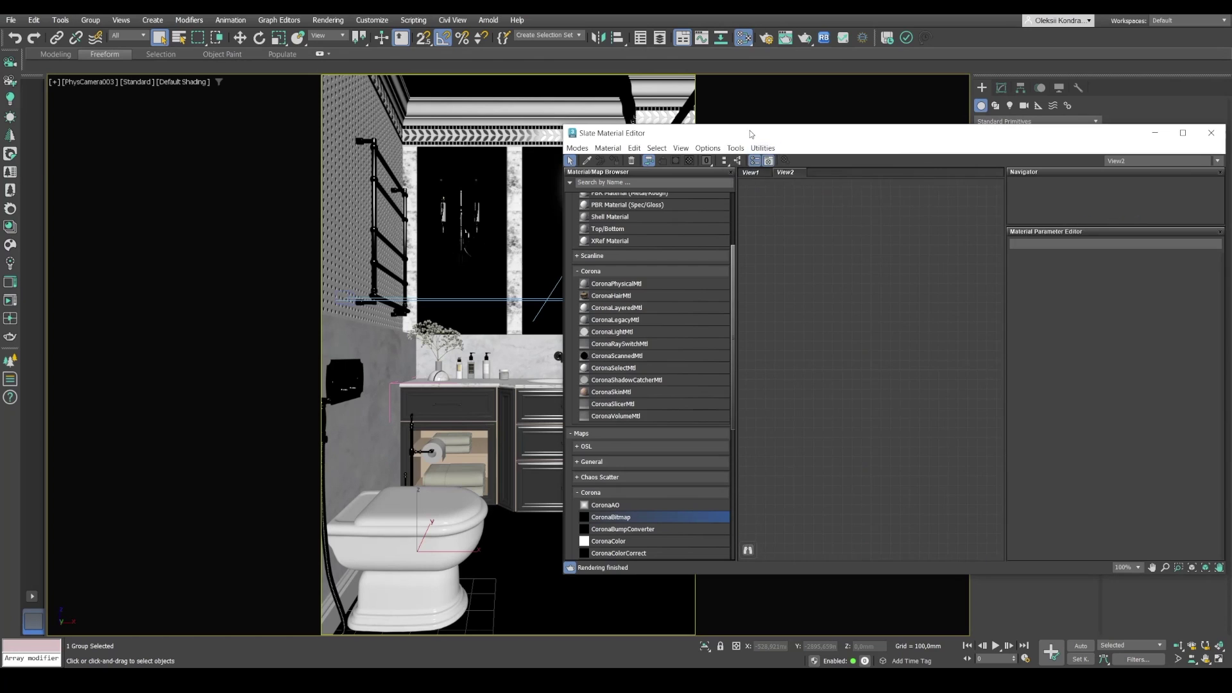
pyautogui.moveTo(737, 135)
pyautogui.mouseDown()
pyautogui.moveTo(764, 162)
pyautogui.moveTo(719, 145)
pyautogui.moveTo(726, 121)
pyautogui.moveTo(737, 128)
pyautogui.mouseUp()
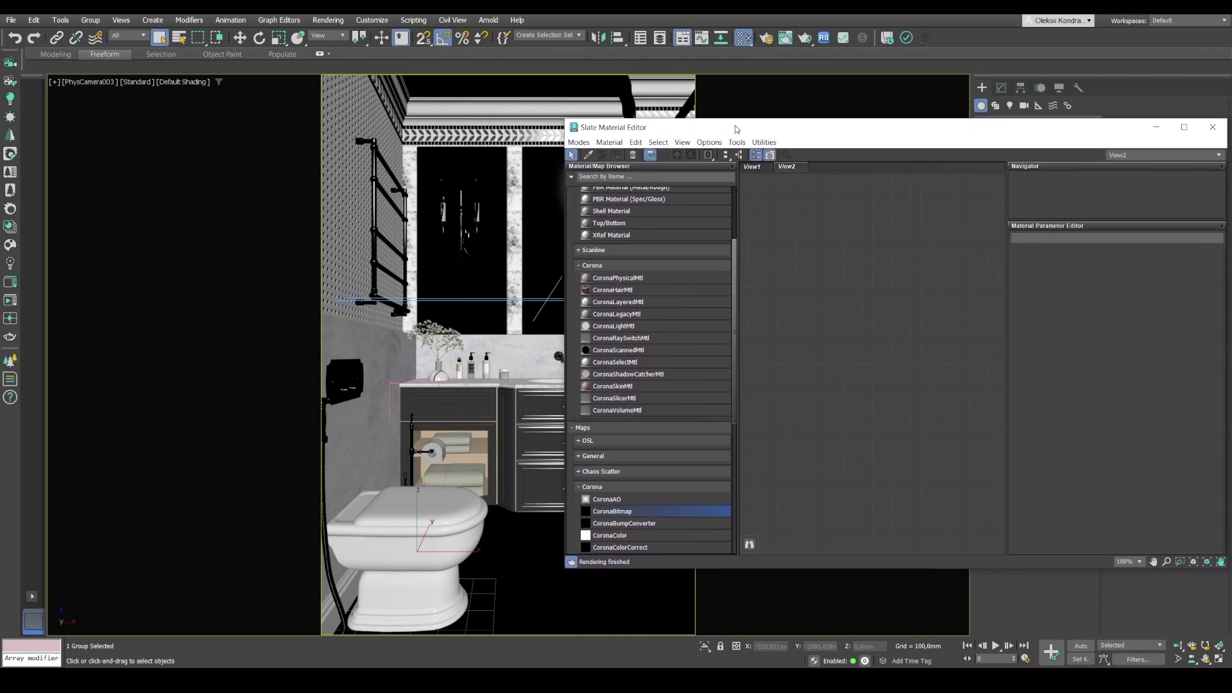
# - Pick the toilet's CoronaLayeredMtl into View2 and place the RaySwitch panel beside the scene
pyautogui.click(588, 155)
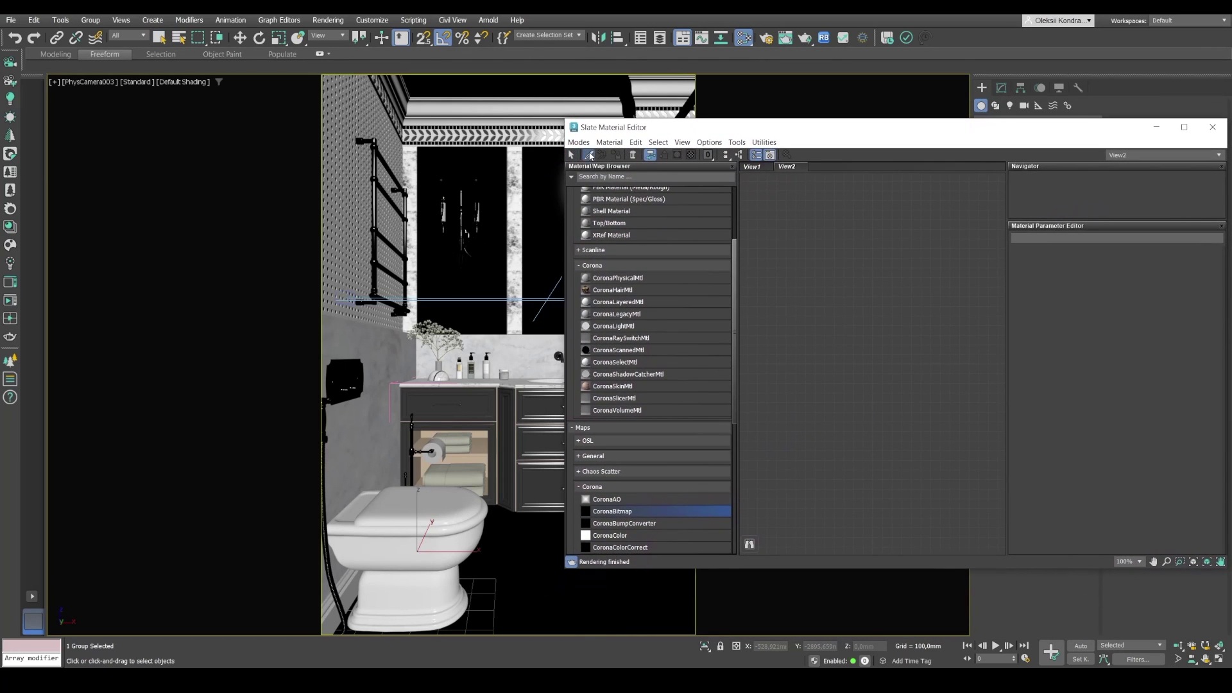
pyautogui.click(546, 395)
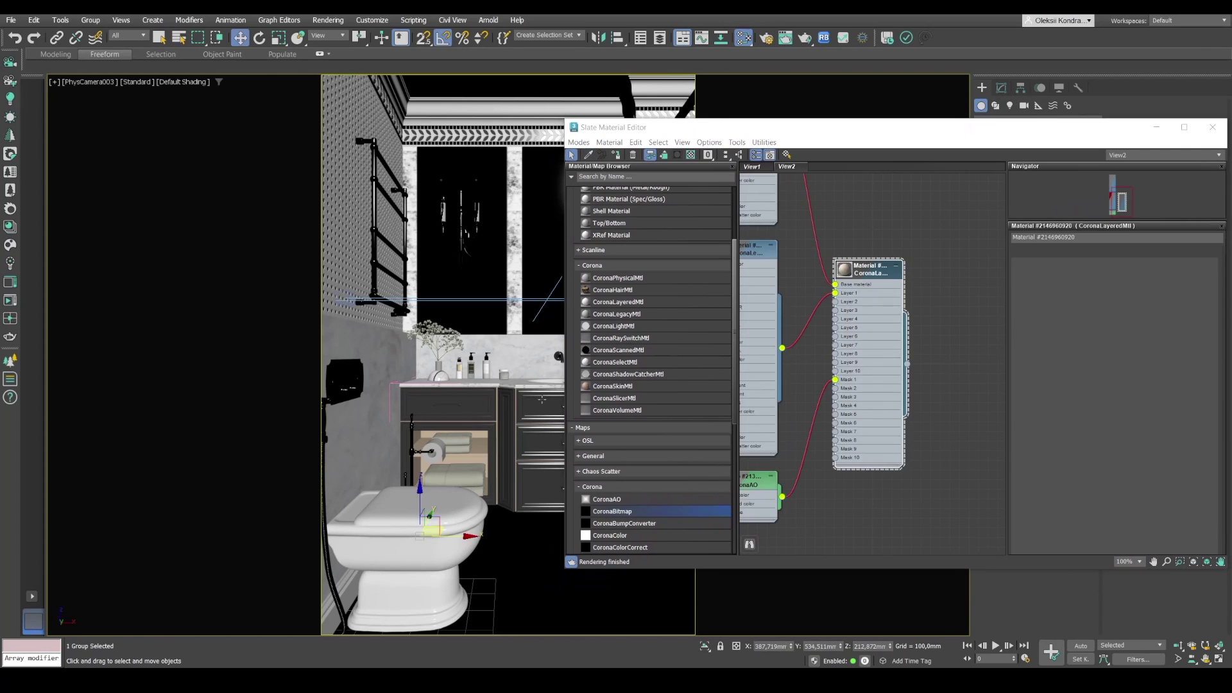
pyautogui.moveTo(878, 225); pyautogui.dragTo(907, 349, button='middle')
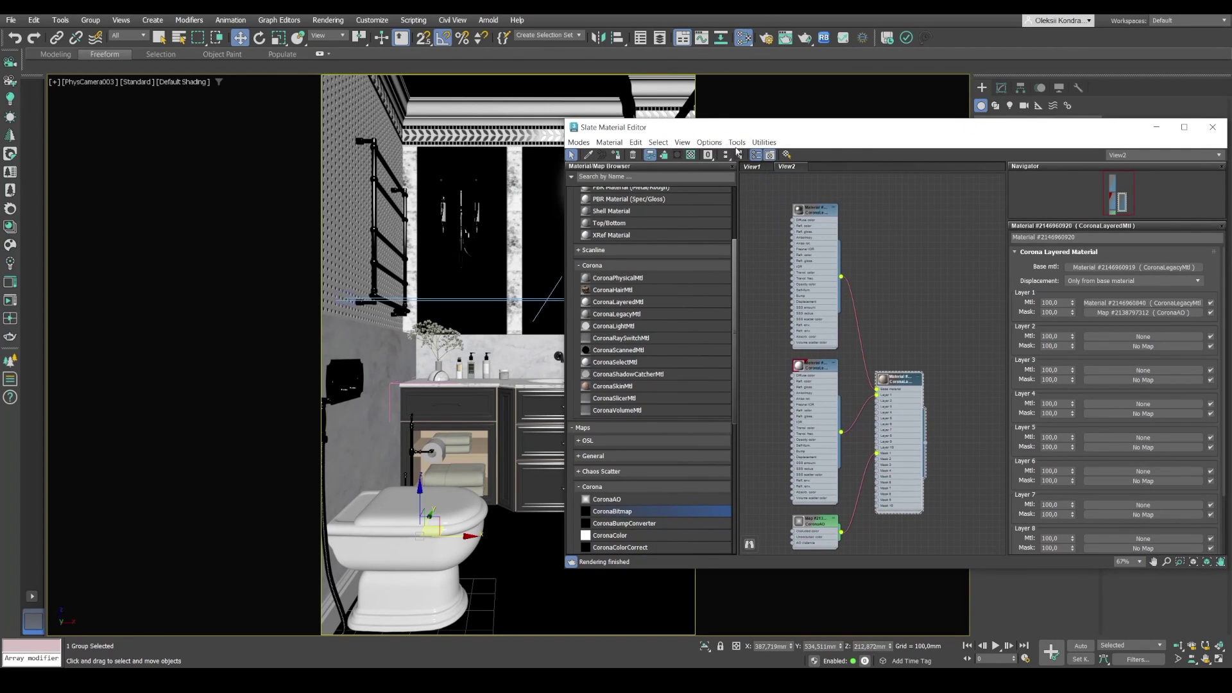
pyautogui.moveTo(713, 131); pyautogui.dragTo(446, 134)
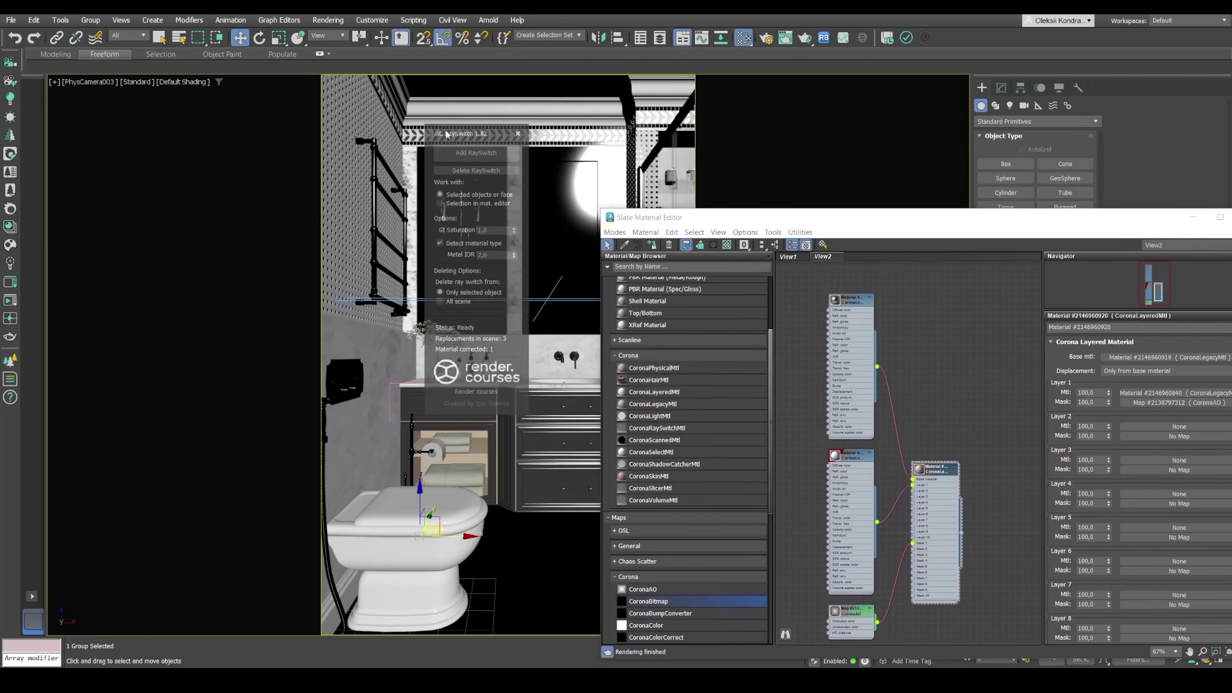
# - Wrap the layered material in a Ray Switch using 'Selection in mat. editor', reaching 7 replacements
pyautogui.moveTo(751, 217); pyautogui.dragTo(717, 138)
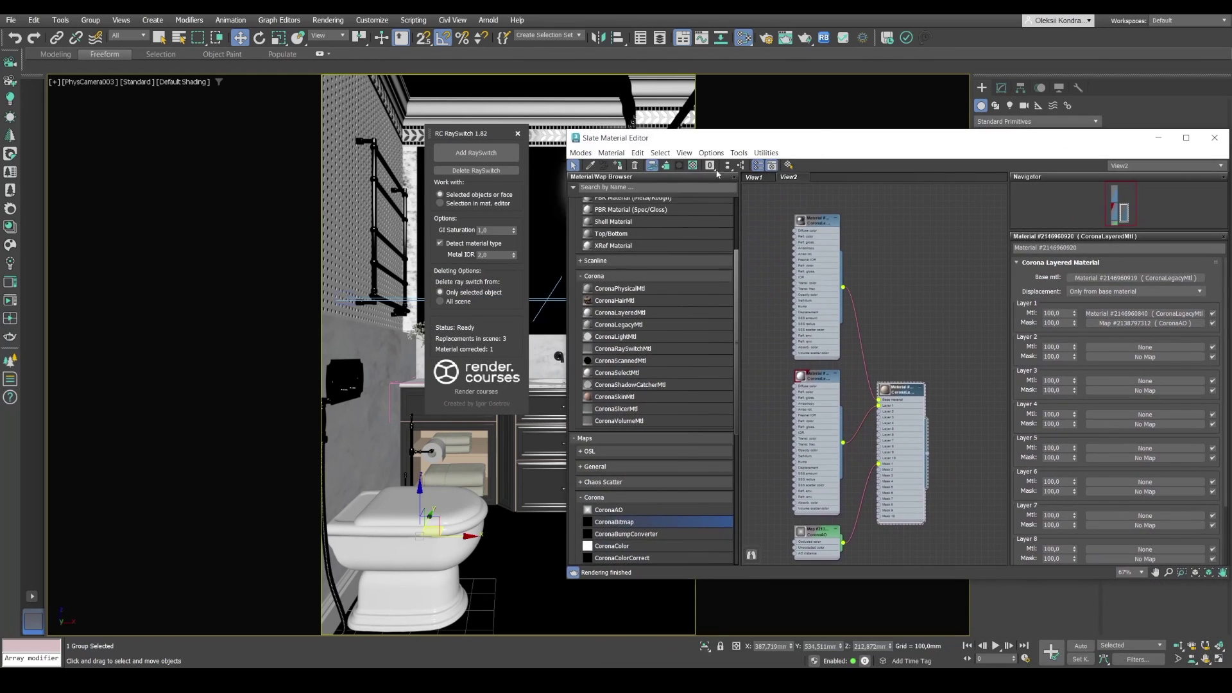
pyautogui.click(448, 204)
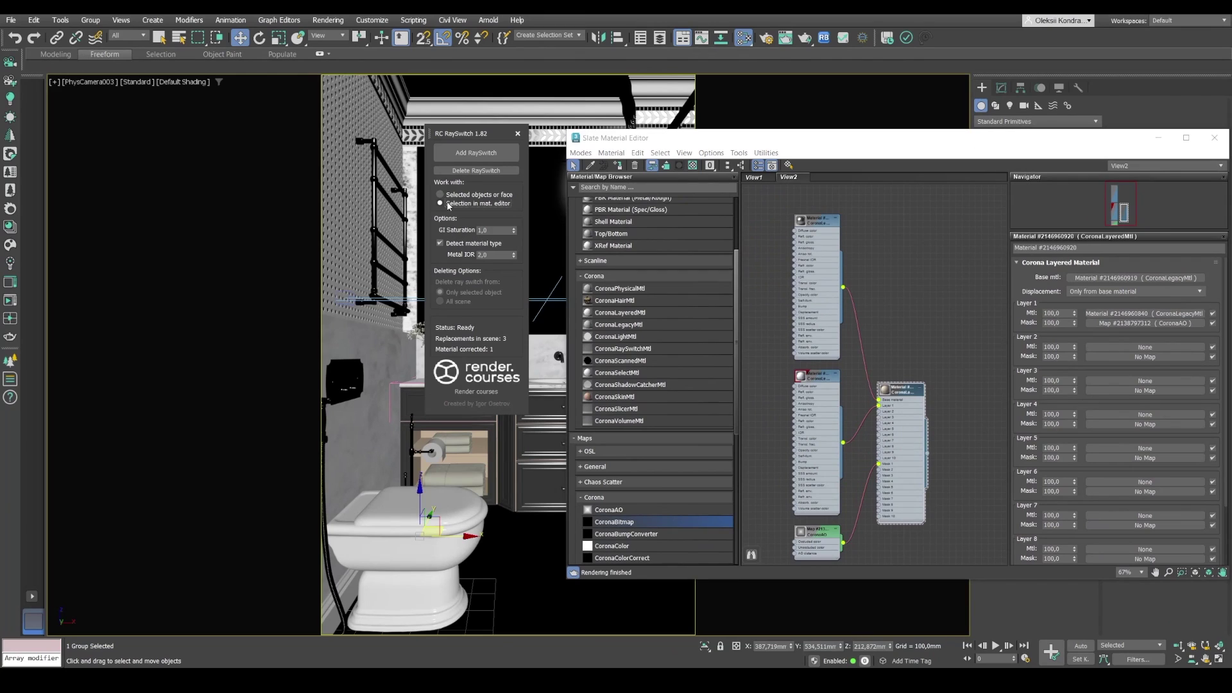
pyautogui.click(469, 154)
# - Tidy and zoom out the Slate node view around the new Ray Switch nodes
pyautogui.scroll(-2, 919, 270)
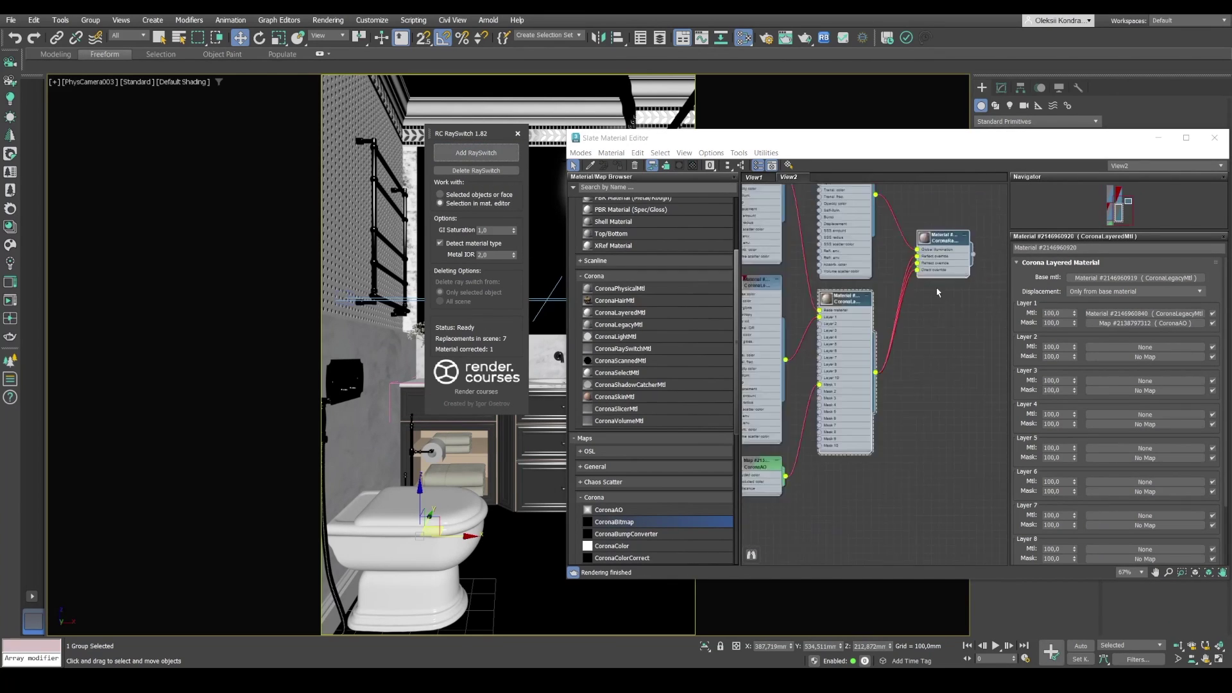
pyautogui.moveTo(920, 270); pyautogui.dragTo(949, 376, button='middle')
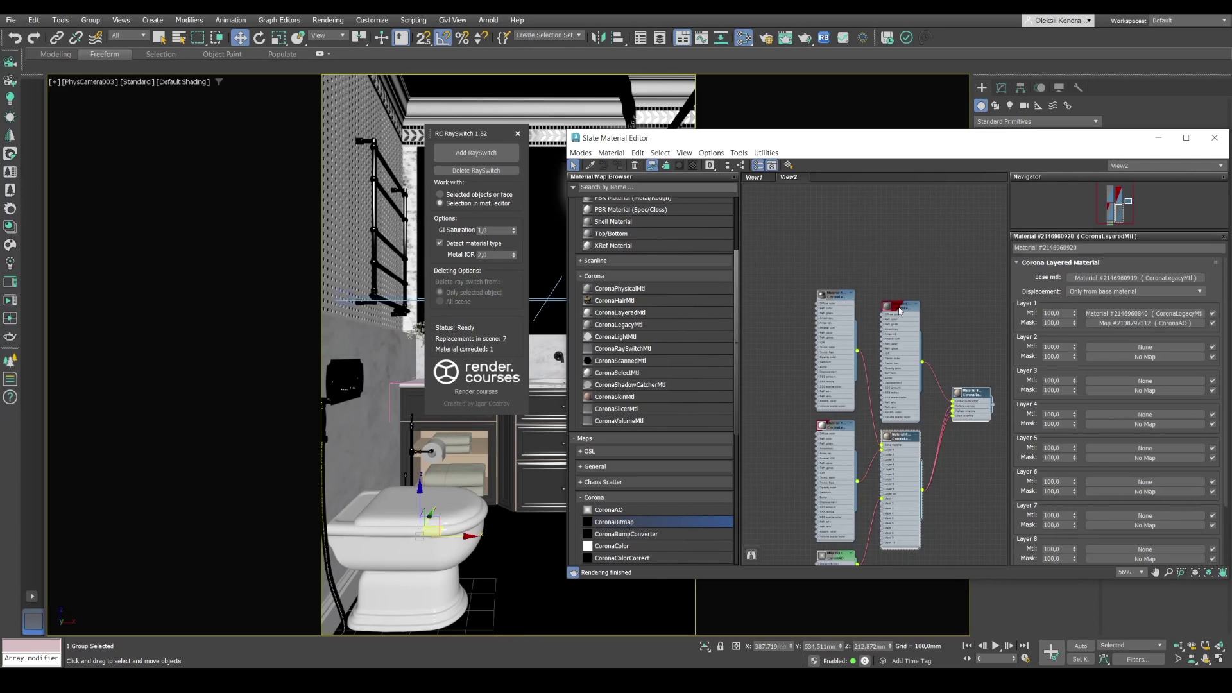
pyautogui.moveTo(899, 311); pyautogui.dragTo(898, 299)
pyautogui.scroll(-5, 972, 338)
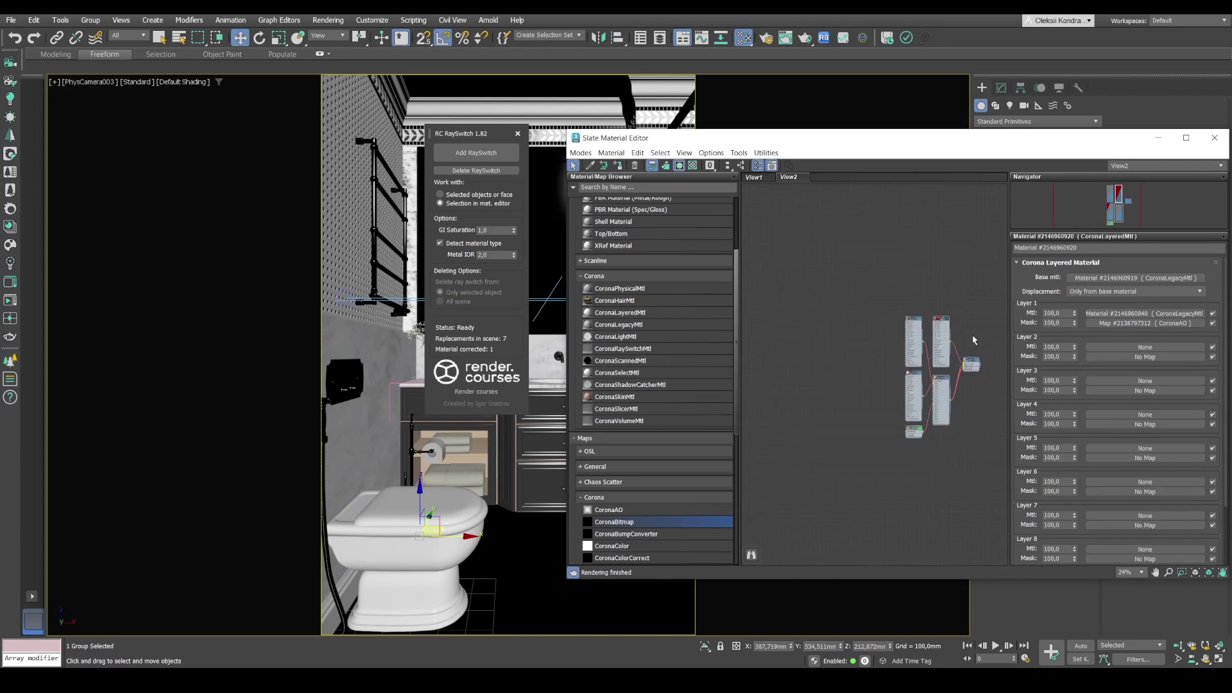
pyautogui.moveTo(973, 339); pyautogui.dragTo(902, 327, button='middle')
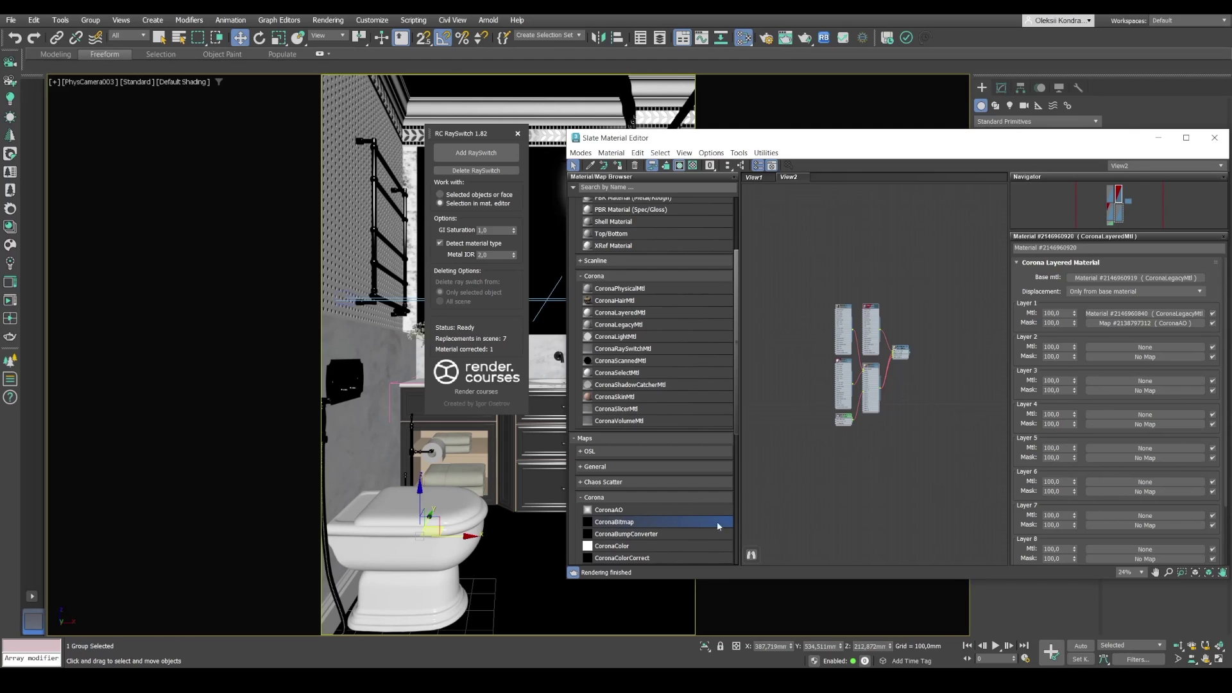
pyautogui.click(590, 165)
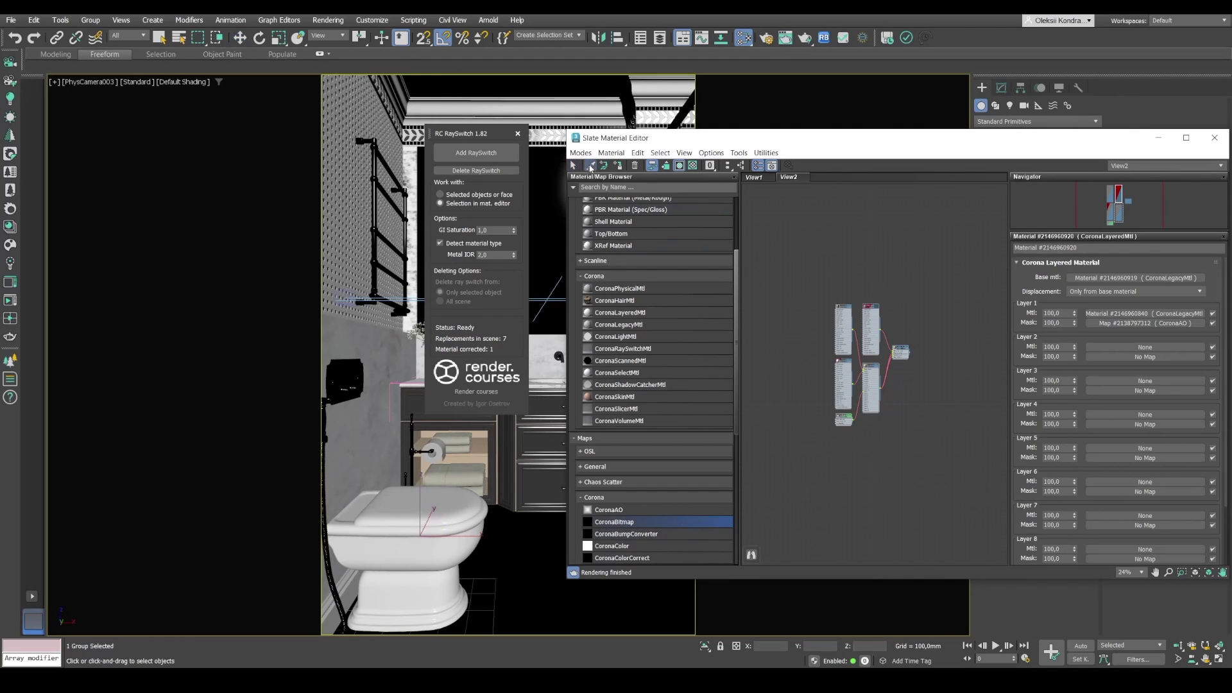
# - Create a CoronaPhysicalMtl with red base colour 128, 11, 11 and assign it to the toilet
pyautogui.press('Escape')
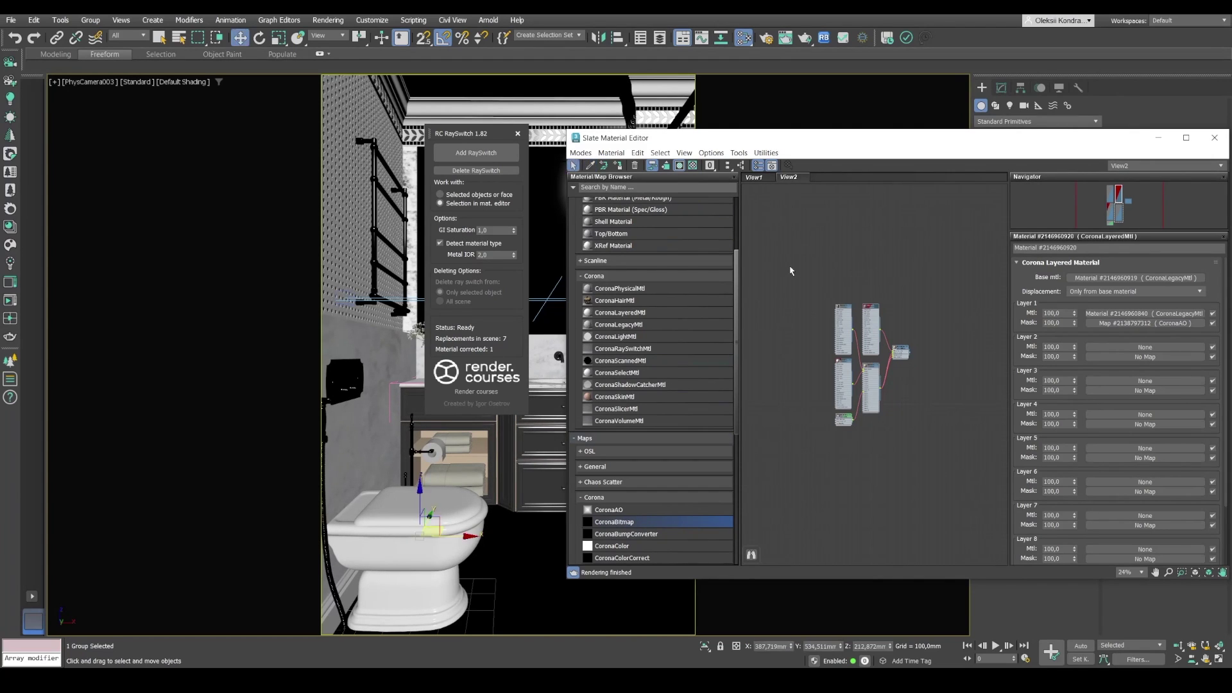
pyautogui.moveTo(839, 502); pyautogui.dragTo(844, 501)
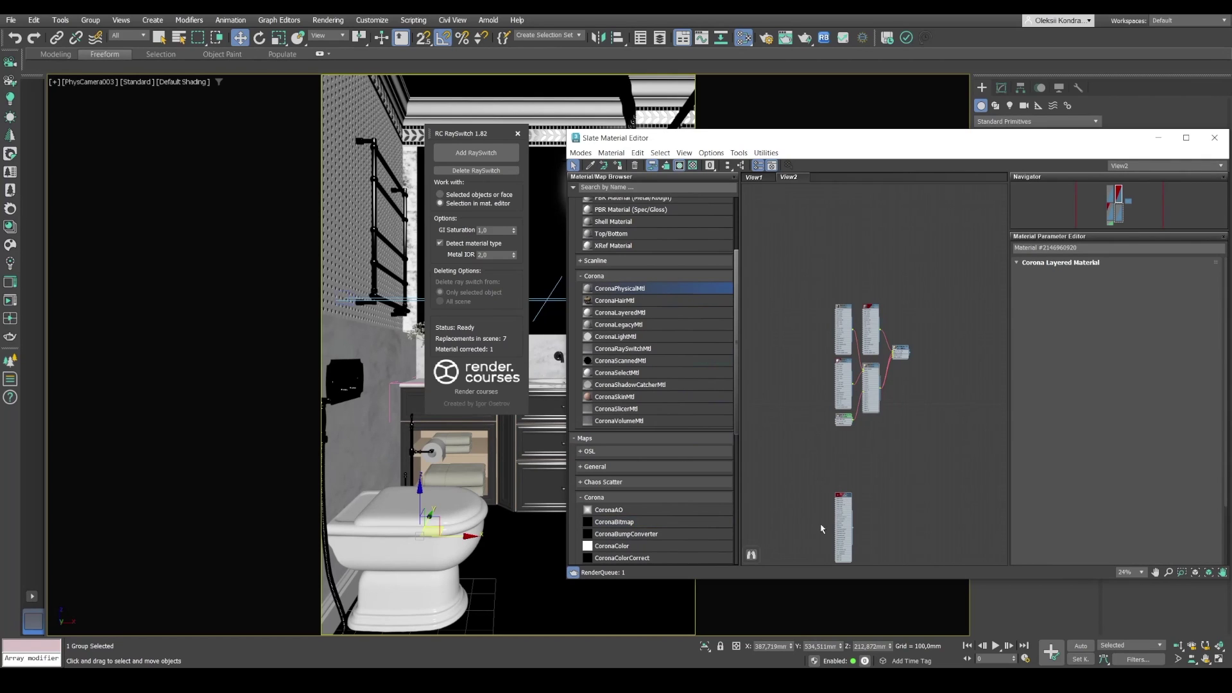
pyautogui.doubleClick(842, 528)
pyautogui.scroll(4, 835, 536)
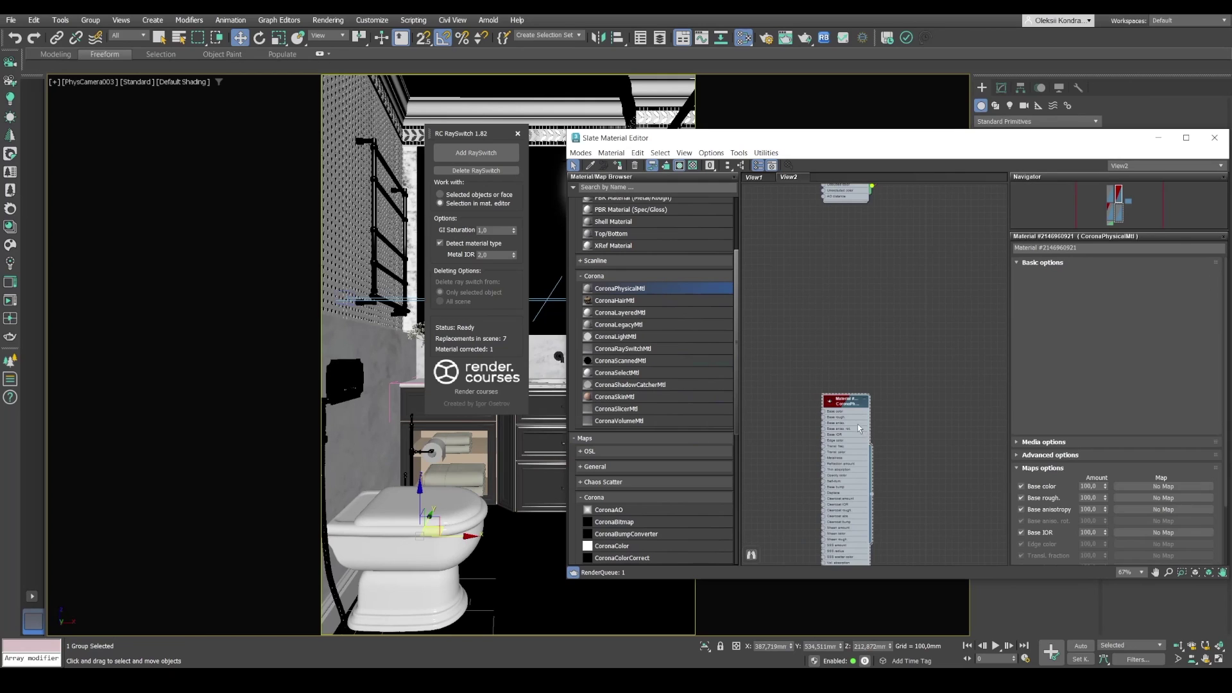
pyautogui.scroll(2, 860, 429)
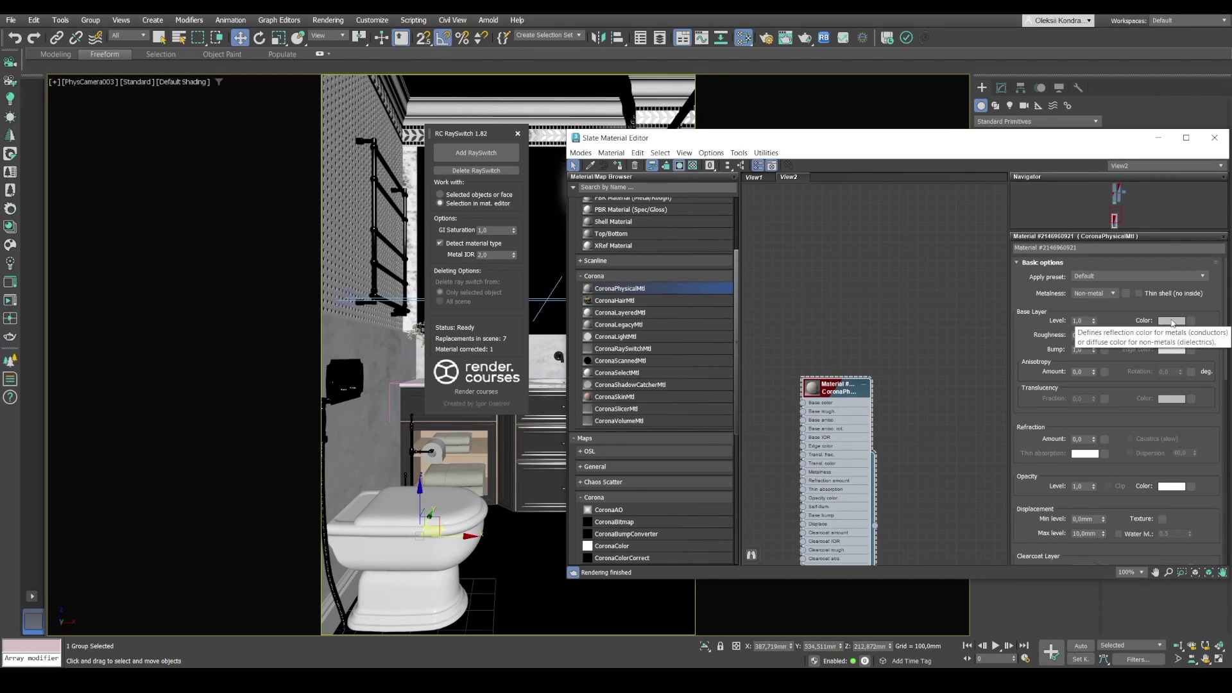
pyautogui.click(1172, 322)
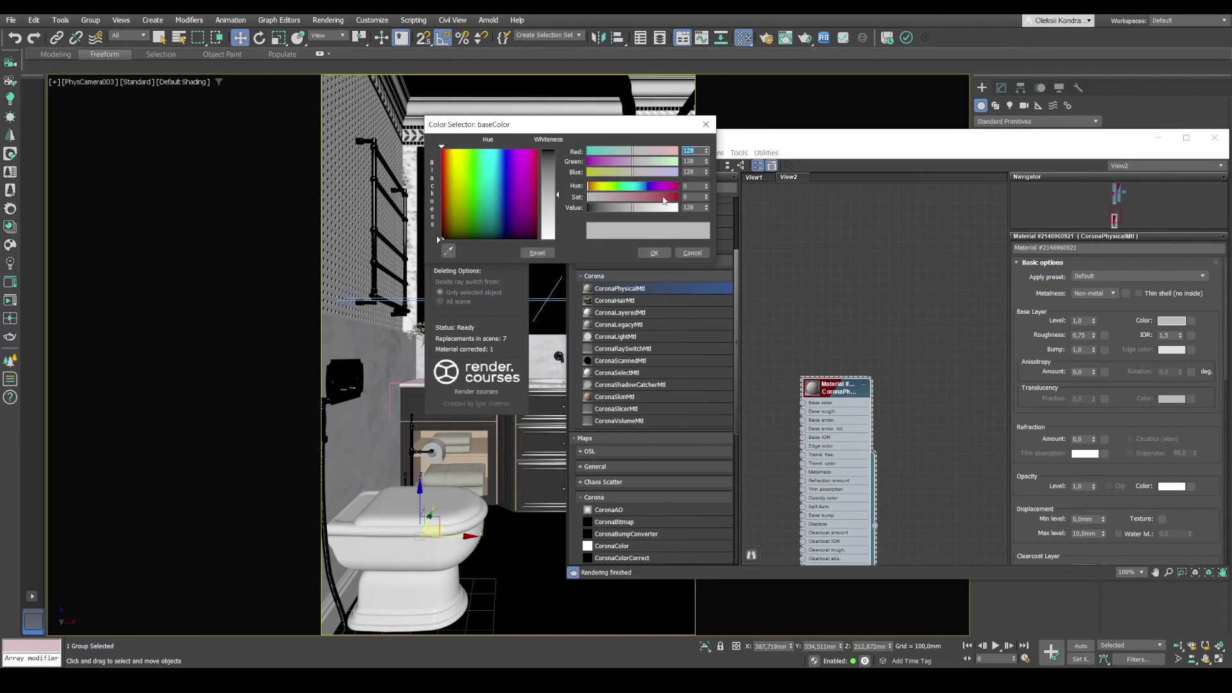
pyautogui.moveTo(663, 200); pyautogui.dragTo(670, 197)
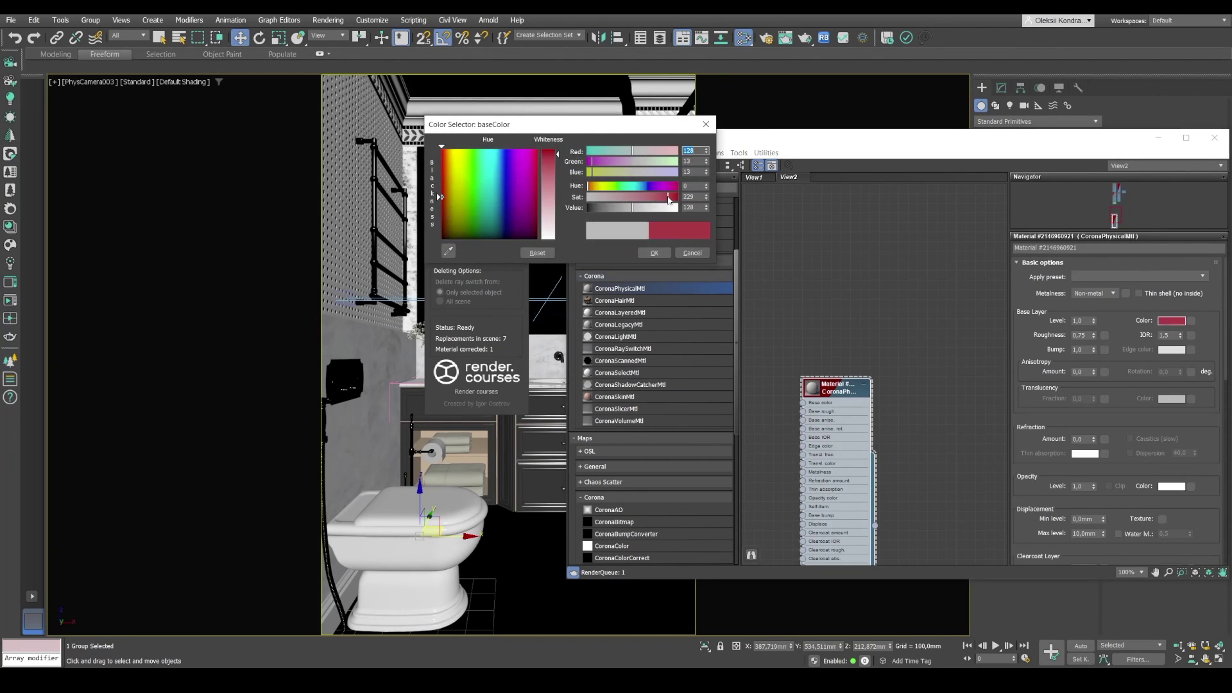
pyautogui.click(654, 253)
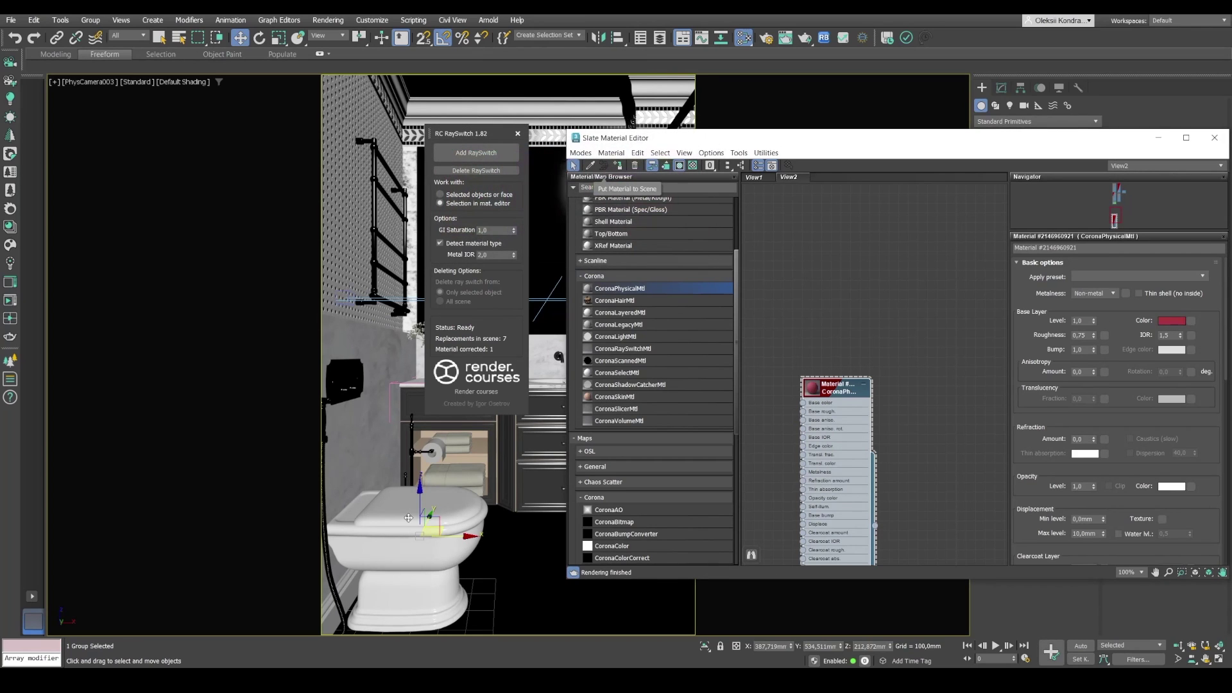
pyautogui.click(619, 166)
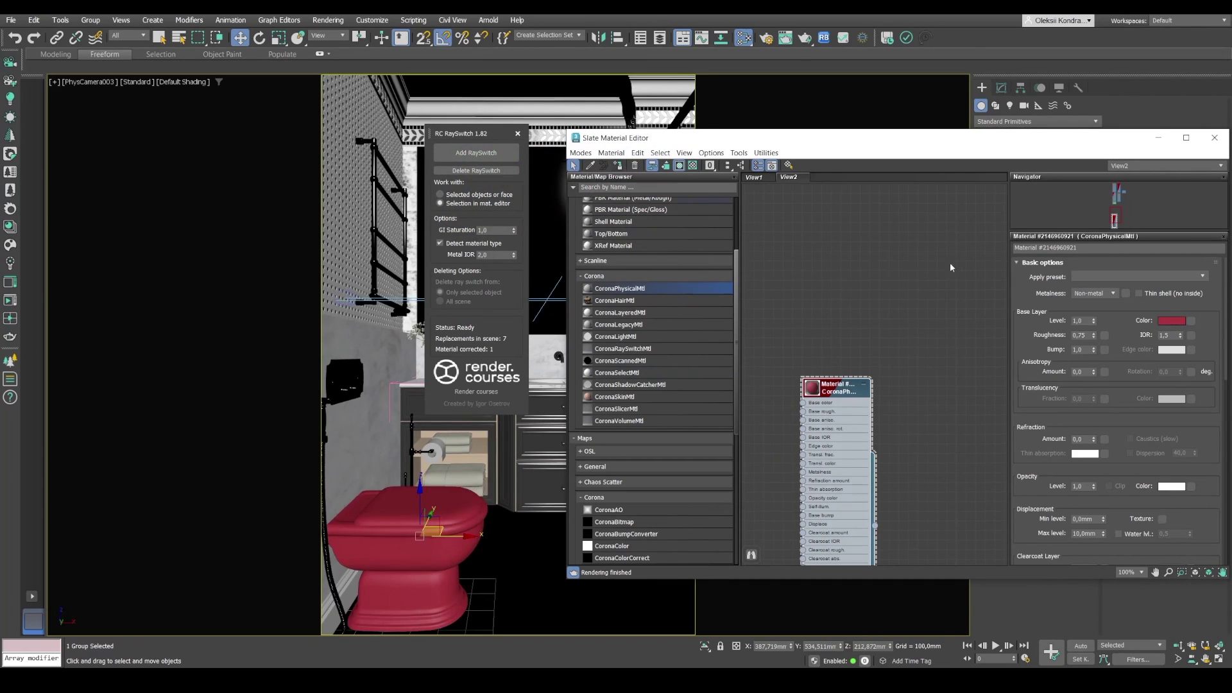
pyautogui.moveTo(874, 267); pyautogui.dragTo(866, 170, button='middle')
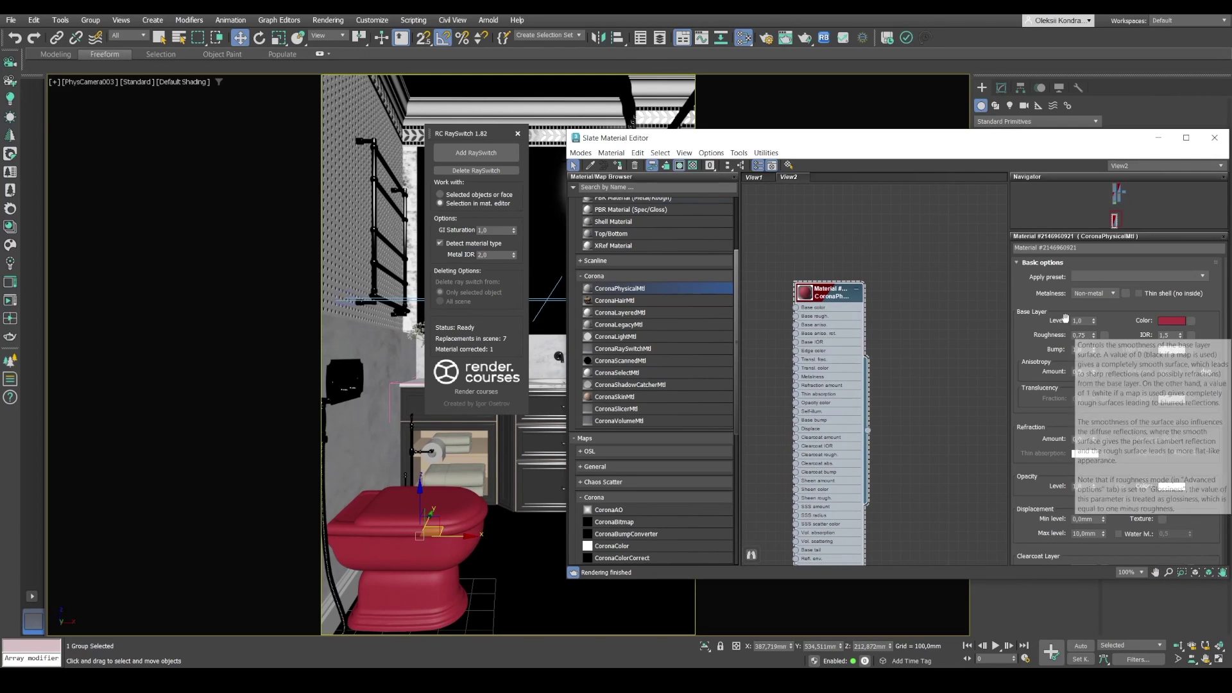
# - Set the red CoronaPhysicalMtl's Base Layer roughness to 0,0
pyautogui.doubleClick(1083, 335)
pyautogui.write('0,')
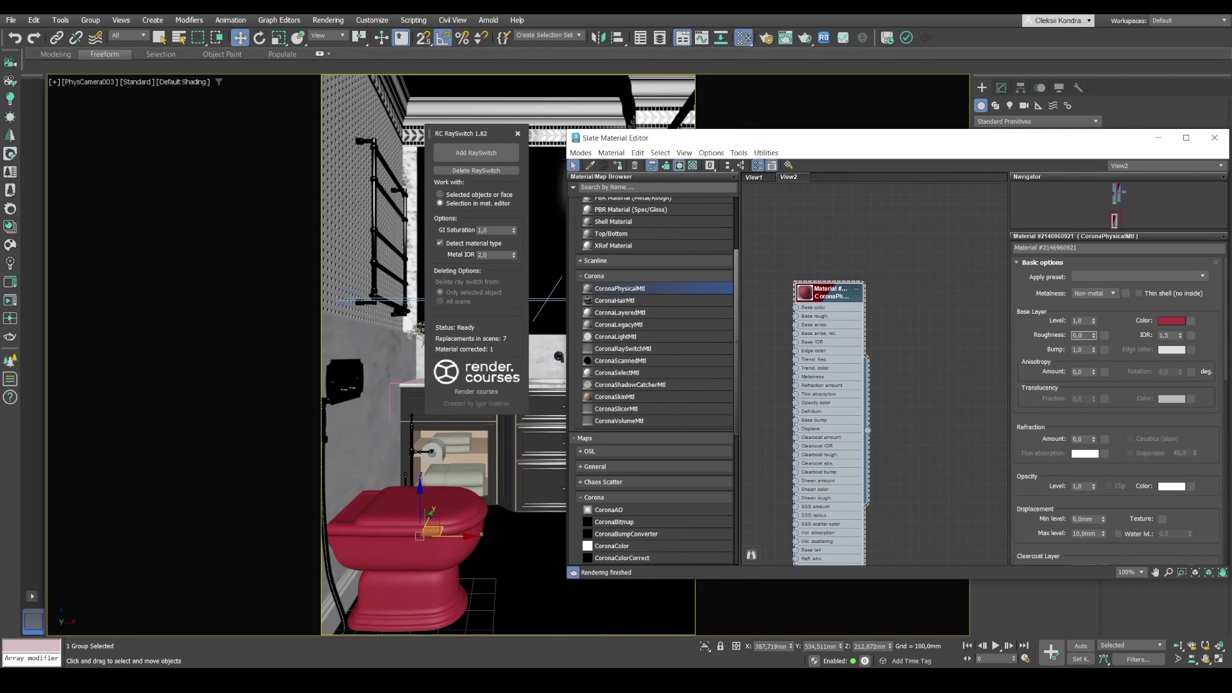
pyautogui.write('0')
pyautogui.press('Return')
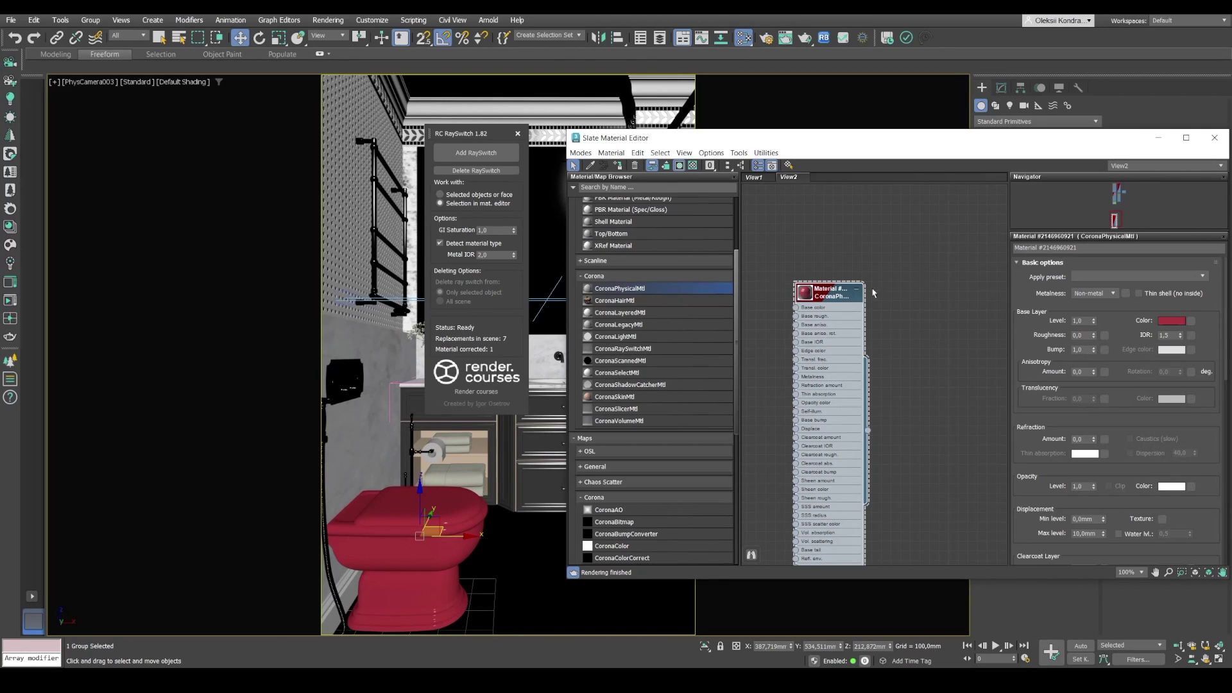
pyautogui.moveTo(898, 286); pyautogui.dragTo(954, 247, button='middle')
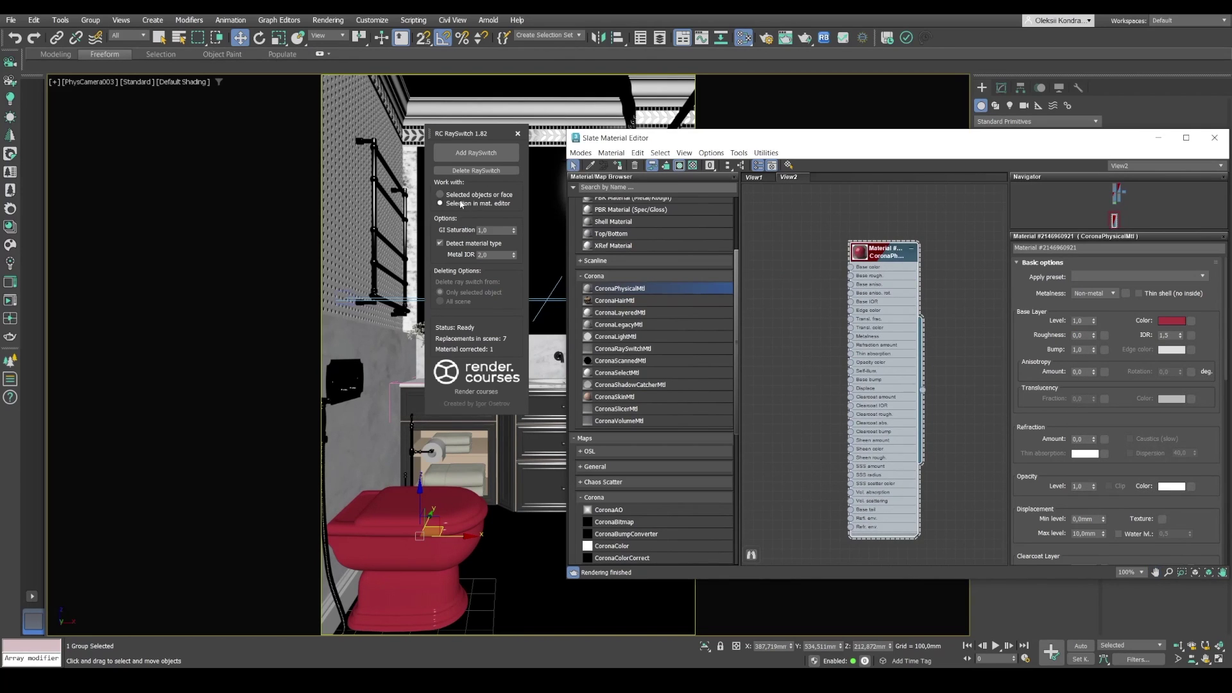
# - Wrap the red material in a Ray Switch (2 replacements, 1 corrected) and inspect the new nodes
pyautogui.click(472, 156)
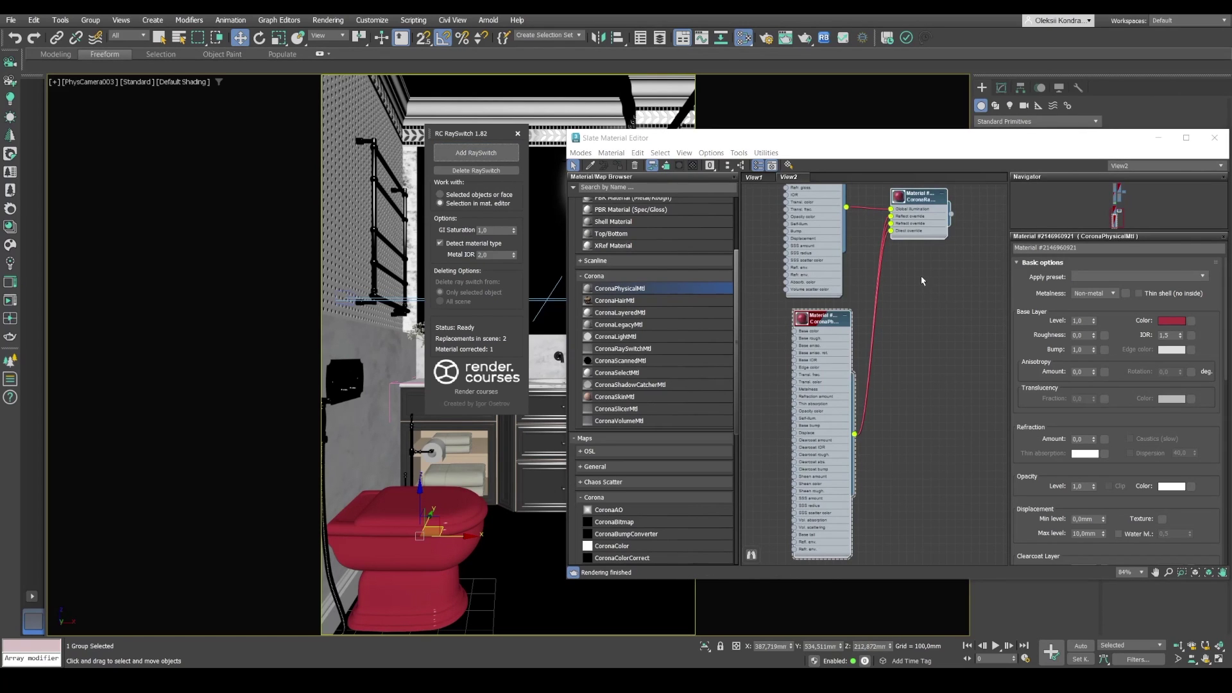
pyautogui.moveTo(914, 306); pyautogui.dragTo(832, 292, button='middle')
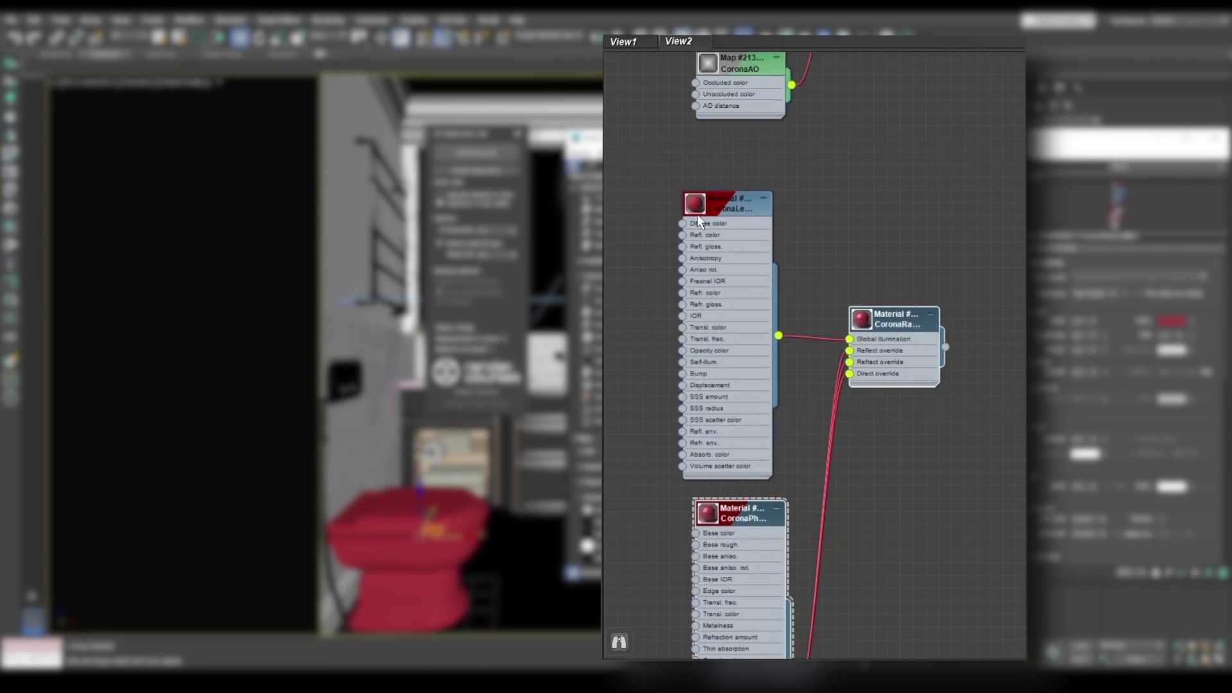
pyautogui.moveTo(697, 211); pyautogui.dragTo(698, 185)
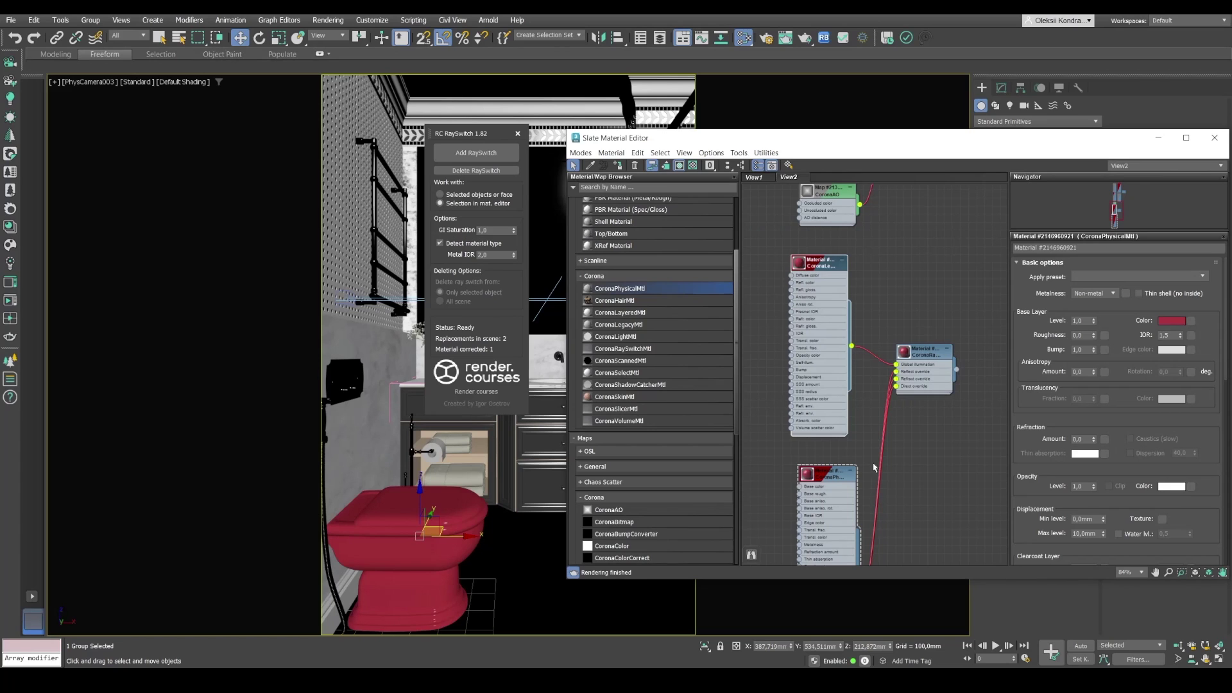
# - Frame the lower CoronaPhysical node and delete the Ray Switch node from the view
pyautogui.click(825, 478)
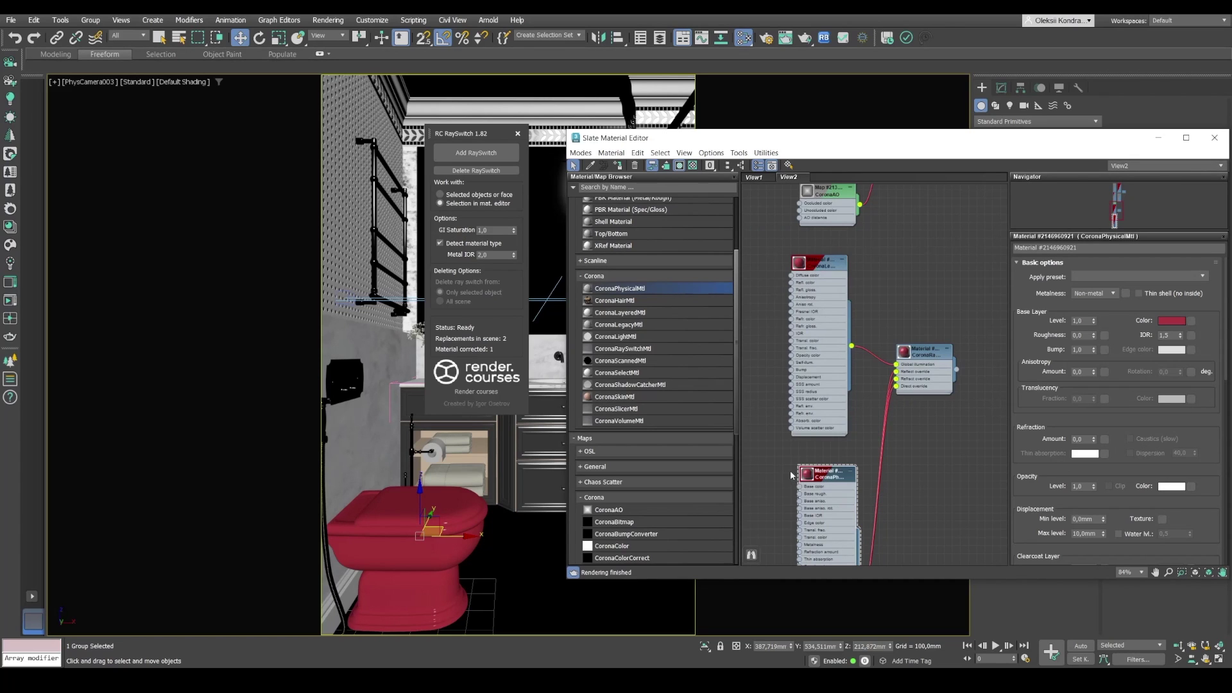
pyautogui.press('z')
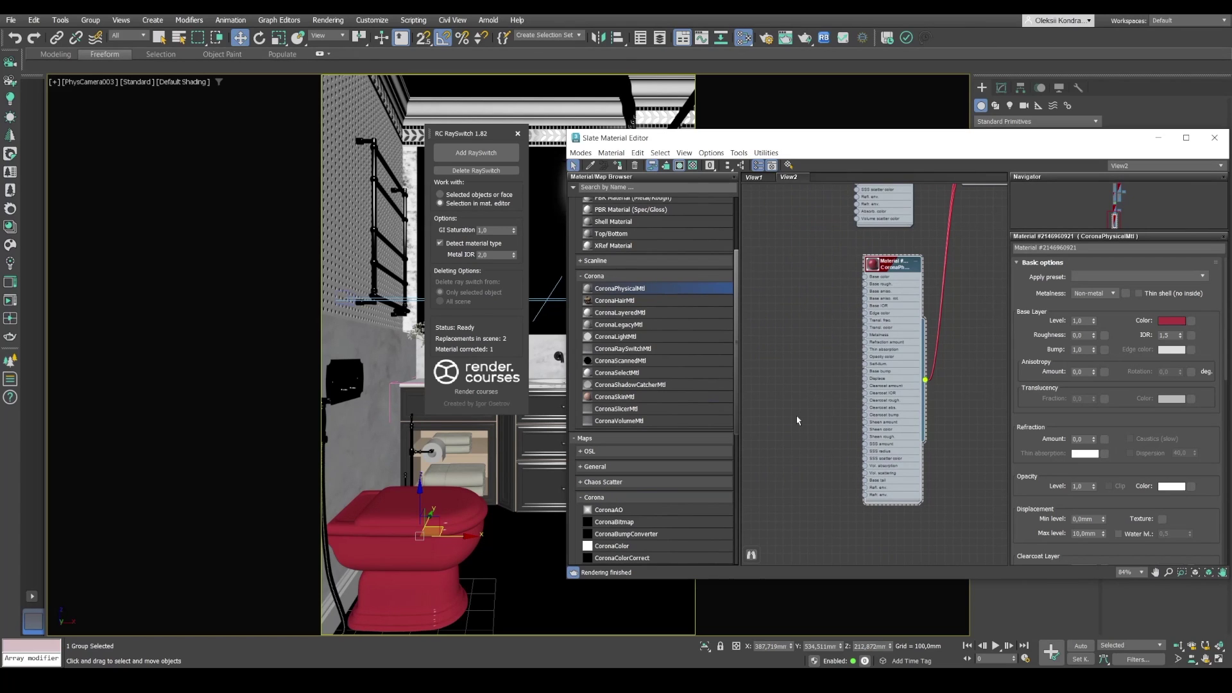
pyautogui.press('z')
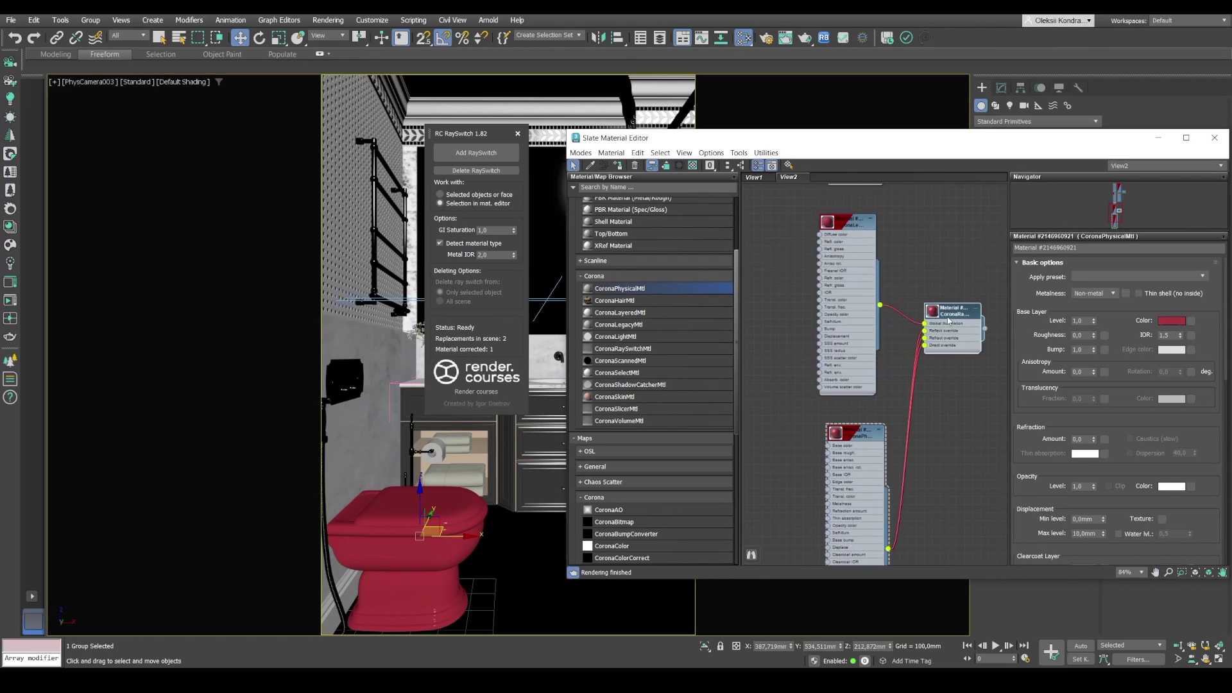
pyautogui.press('Delete')
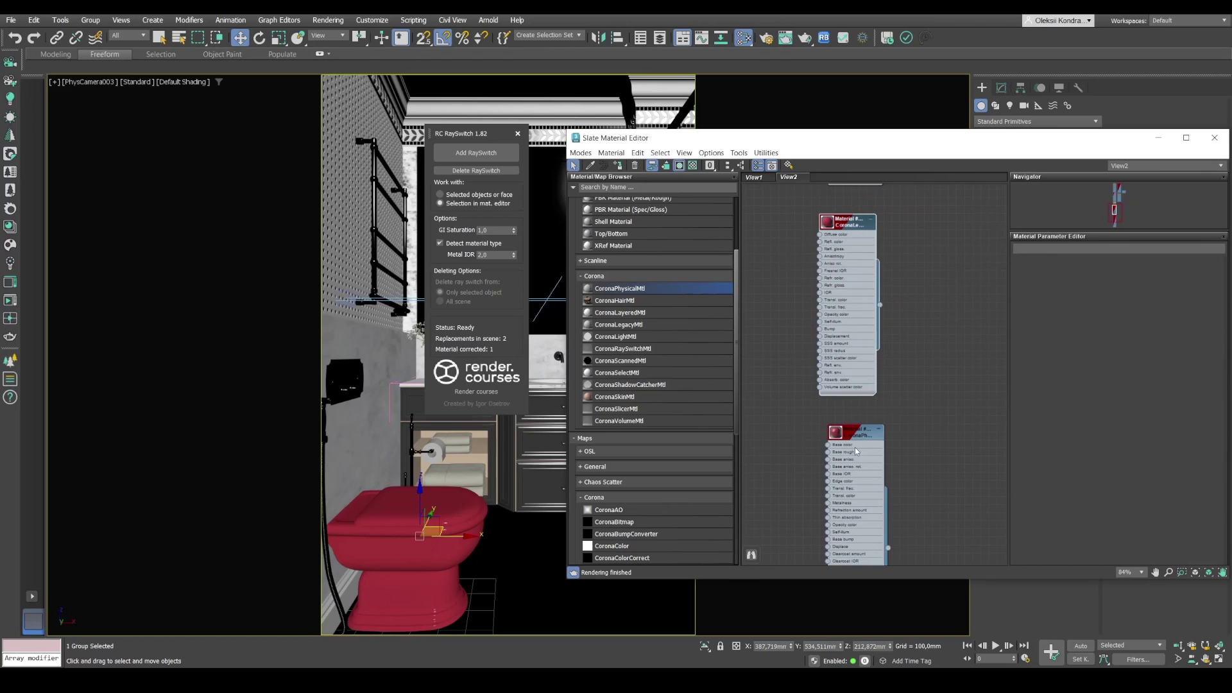
# - Delete the upper legacy material node and select the red physical material
pyautogui.click(862, 258)
pyautogui.press('Delete')
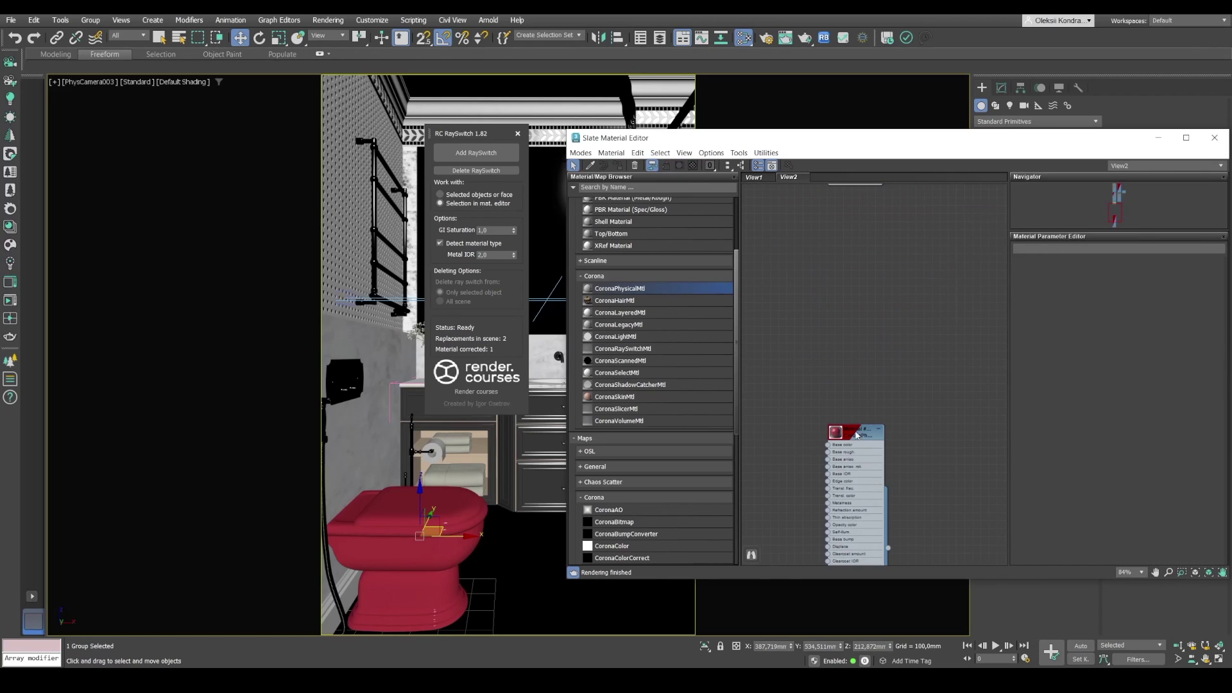
pyautogui.click(856, 435)
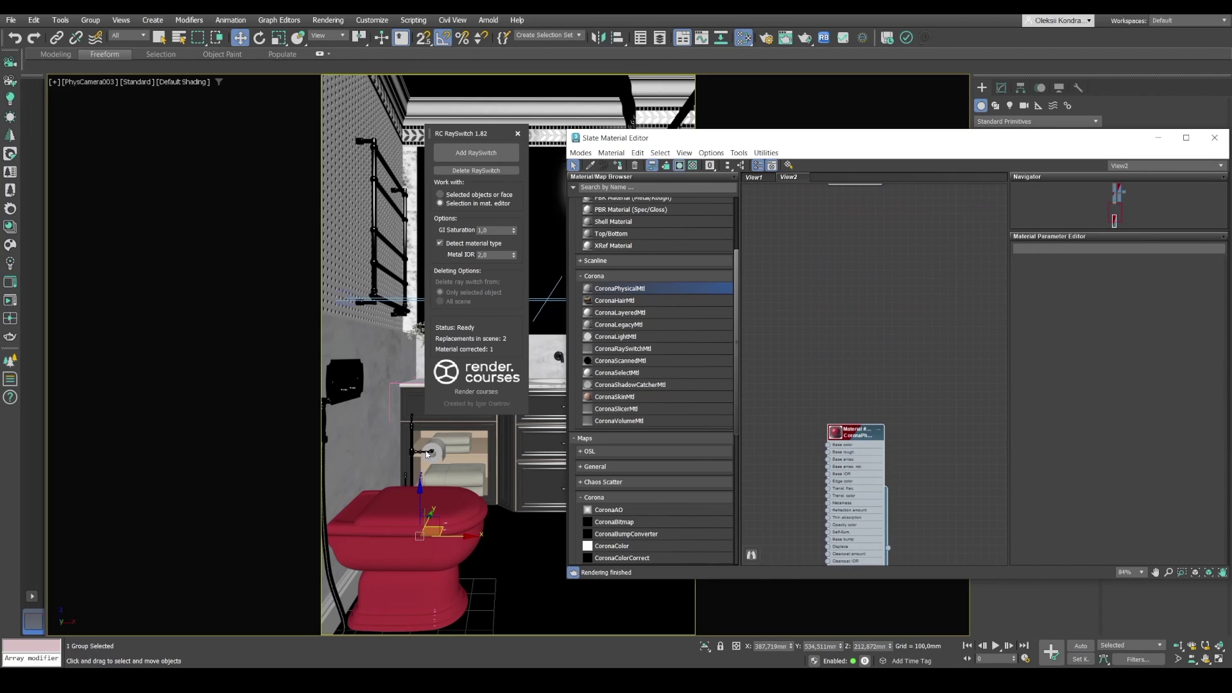
pyautogui.click(620, 169)
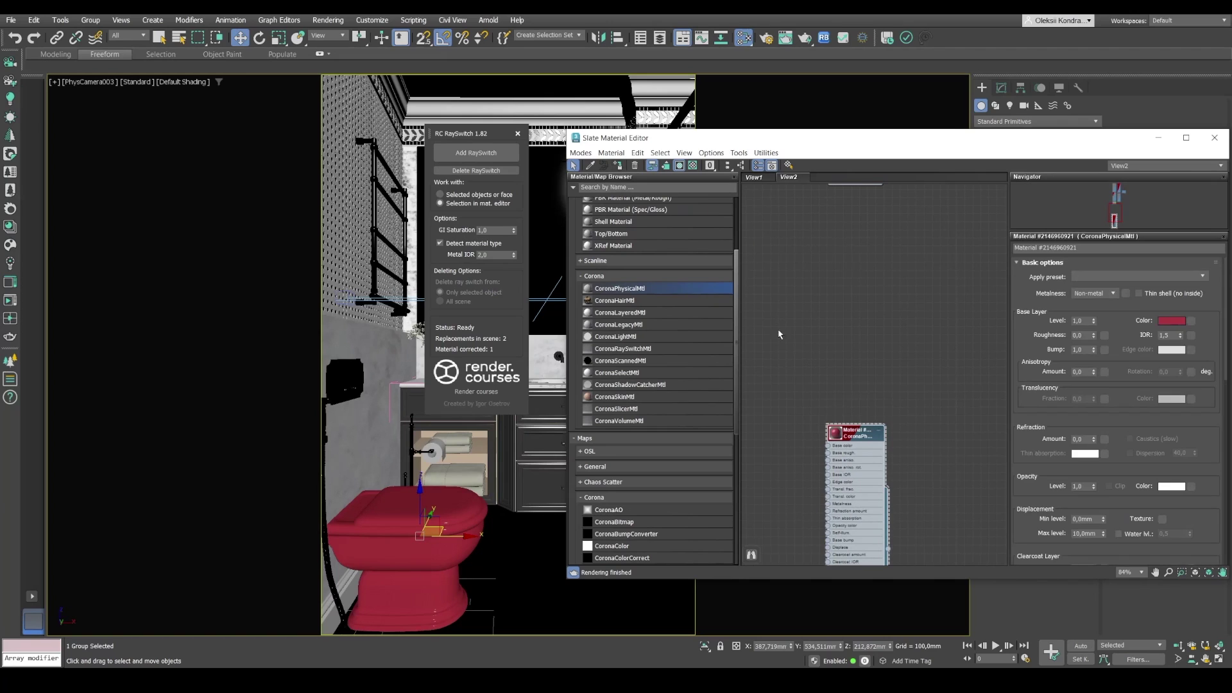
# - Add a CoronaBitmap with gipsofila_stem_dif.jpg and wire it to the physical material's Base color
pyautogui.moveTo(828, 374); pyautogui.dragTo(837, 222, button='middle')
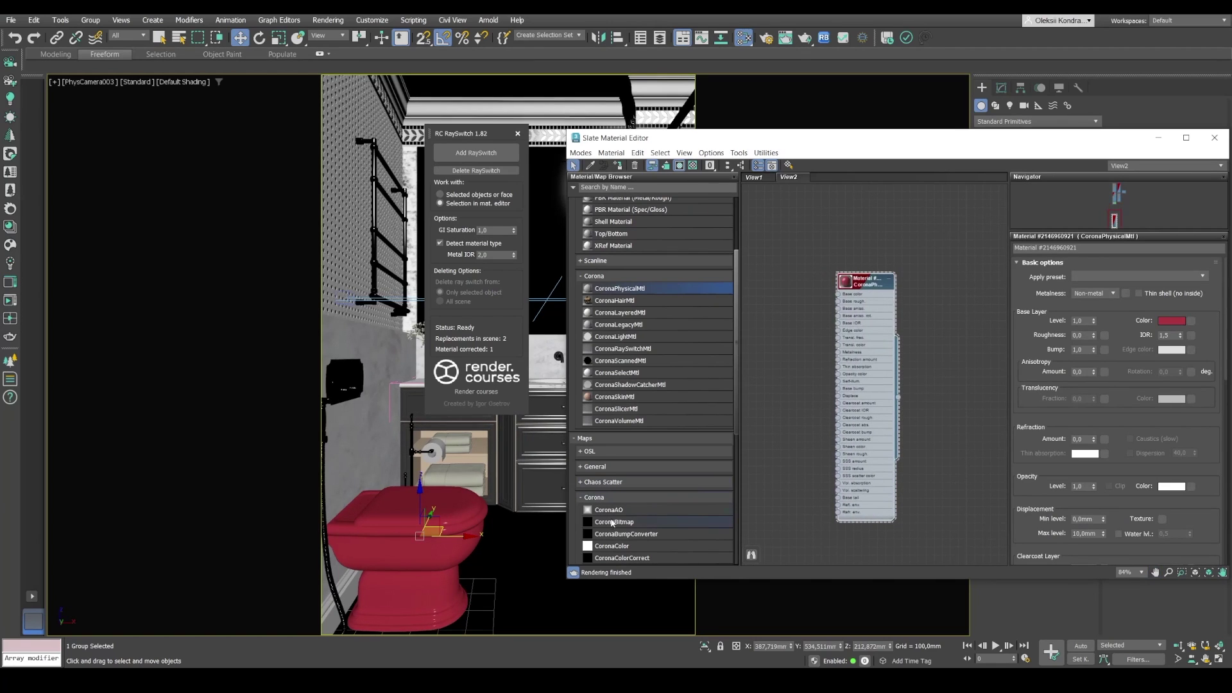
pyautogui.moveTo(640, 523); pyautogui.dragTo(783, 360)
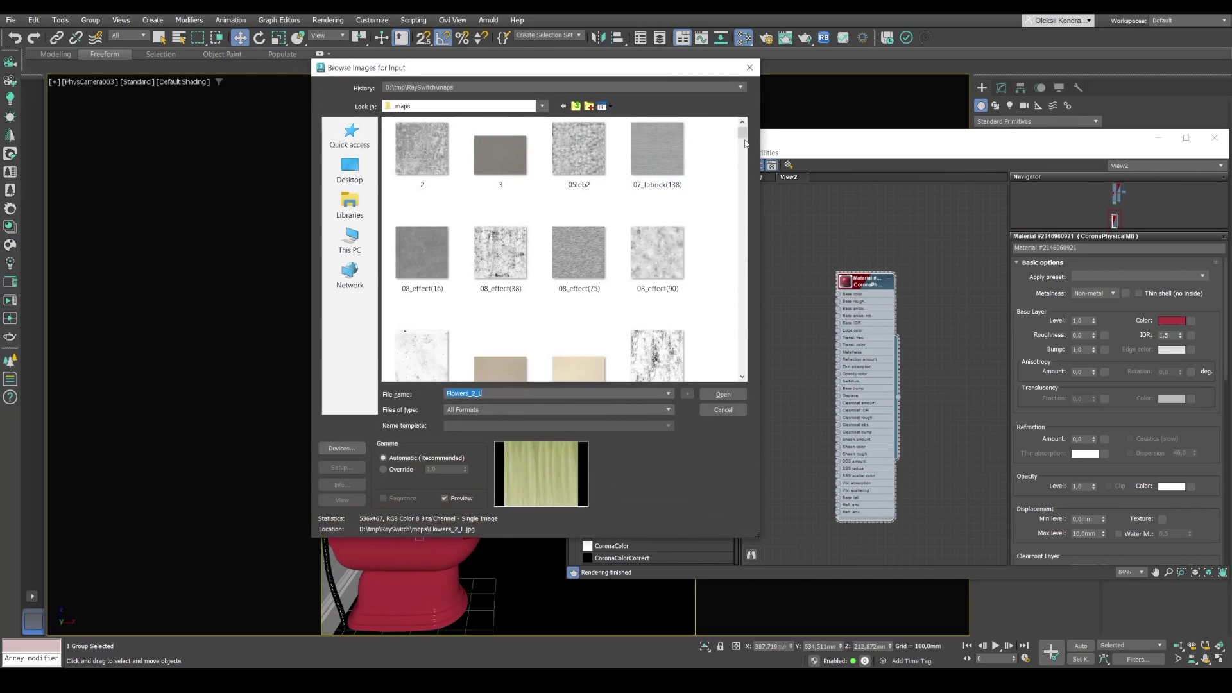
pyautogui.moveTo(740, 181); pyautogui.dragTo(732, 254)
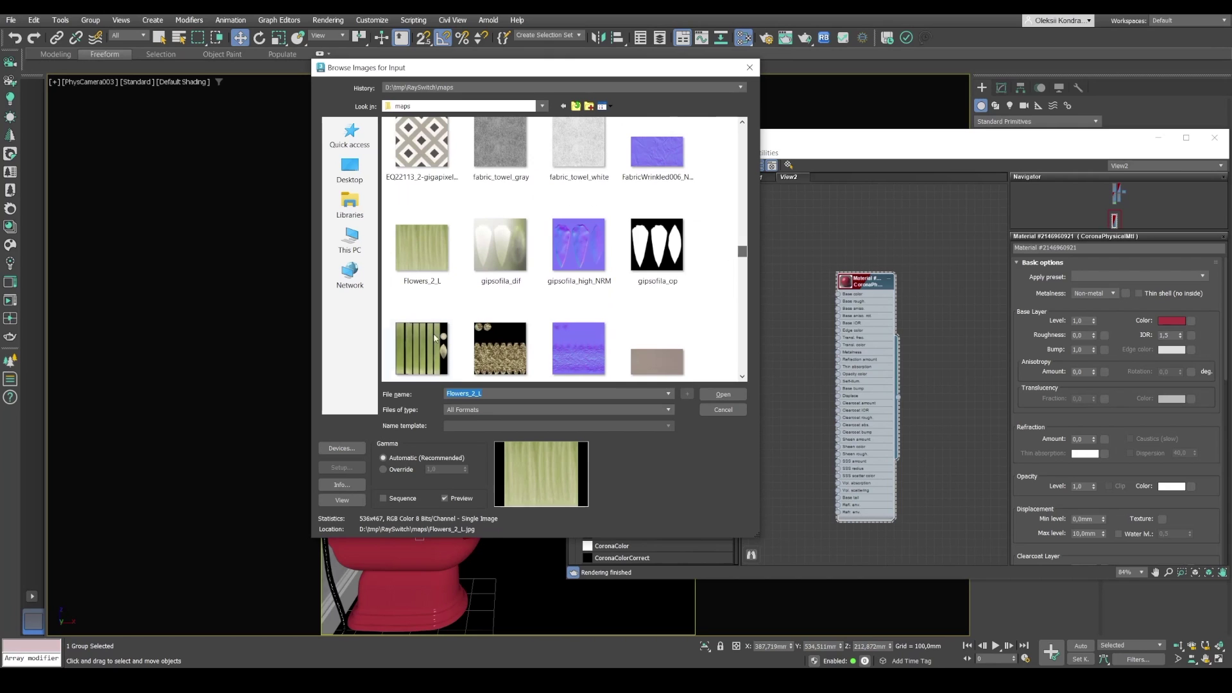
pyautogui.doubleClick(424, 347)
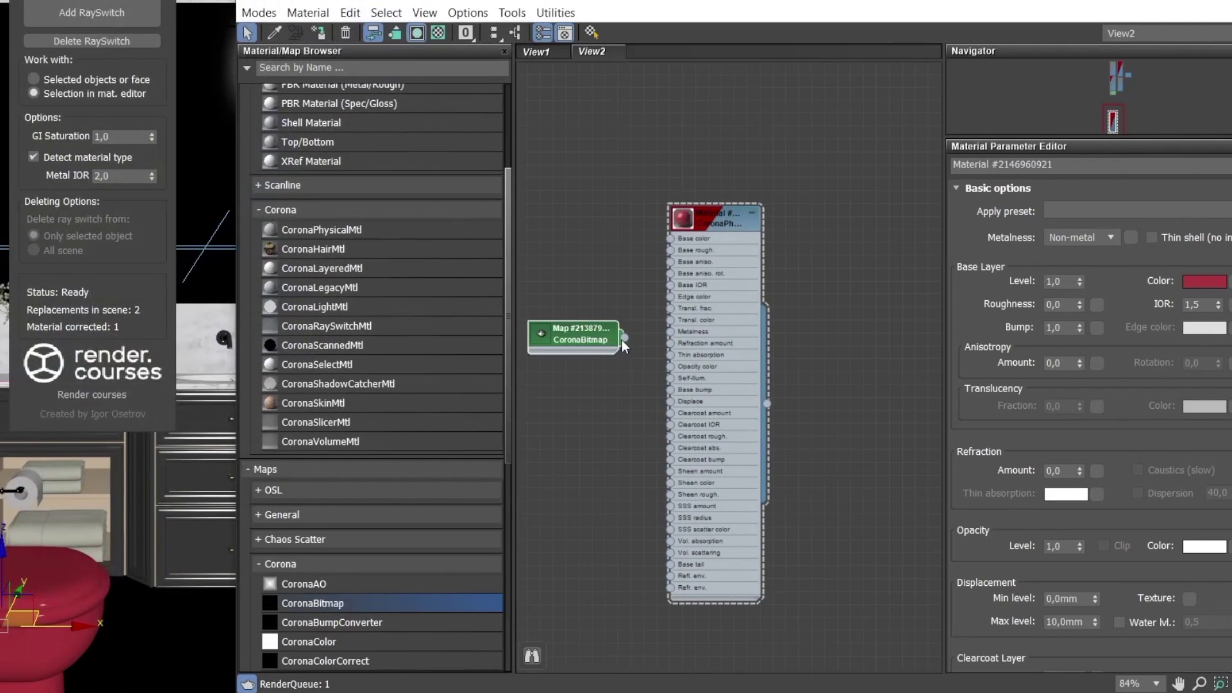
pyautogui.click(622, 339)
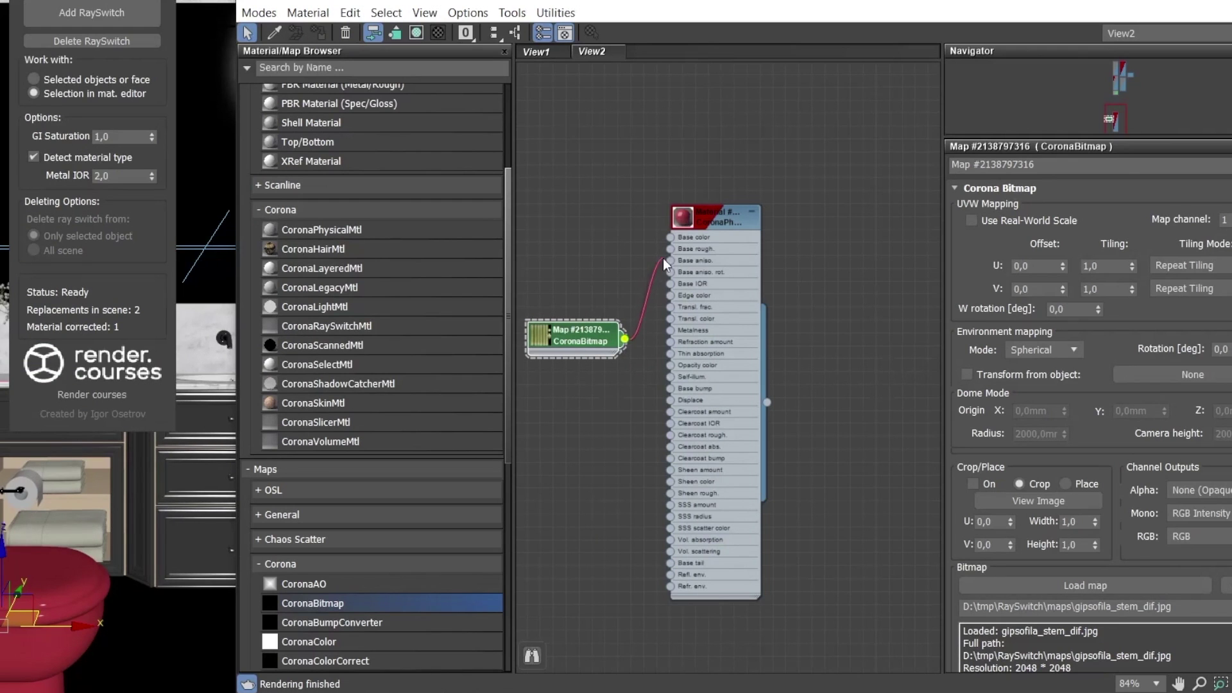
pyautogui.moveTo(663, 258); pyautogui.dragTo(671, 237)
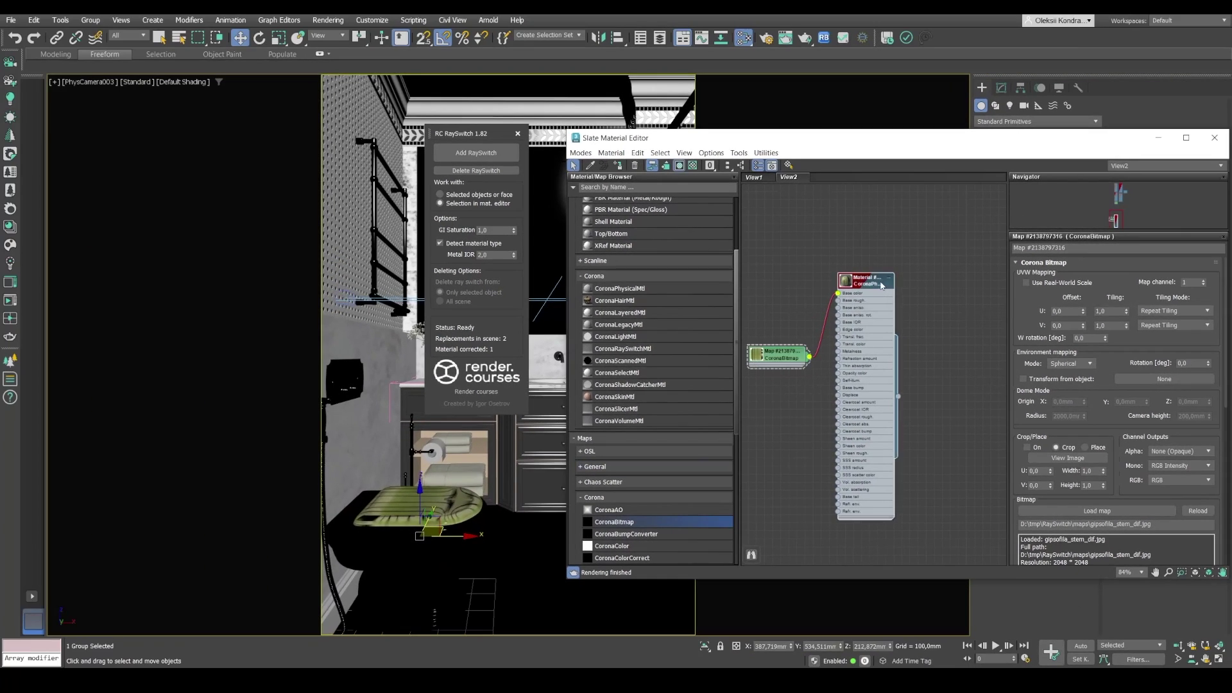
# - Wrap the textured toilet material in a CoronaRaySwitchMtl using Add RaySwitch, then bring the new nodes into view
pyautogui.click(472, 155)
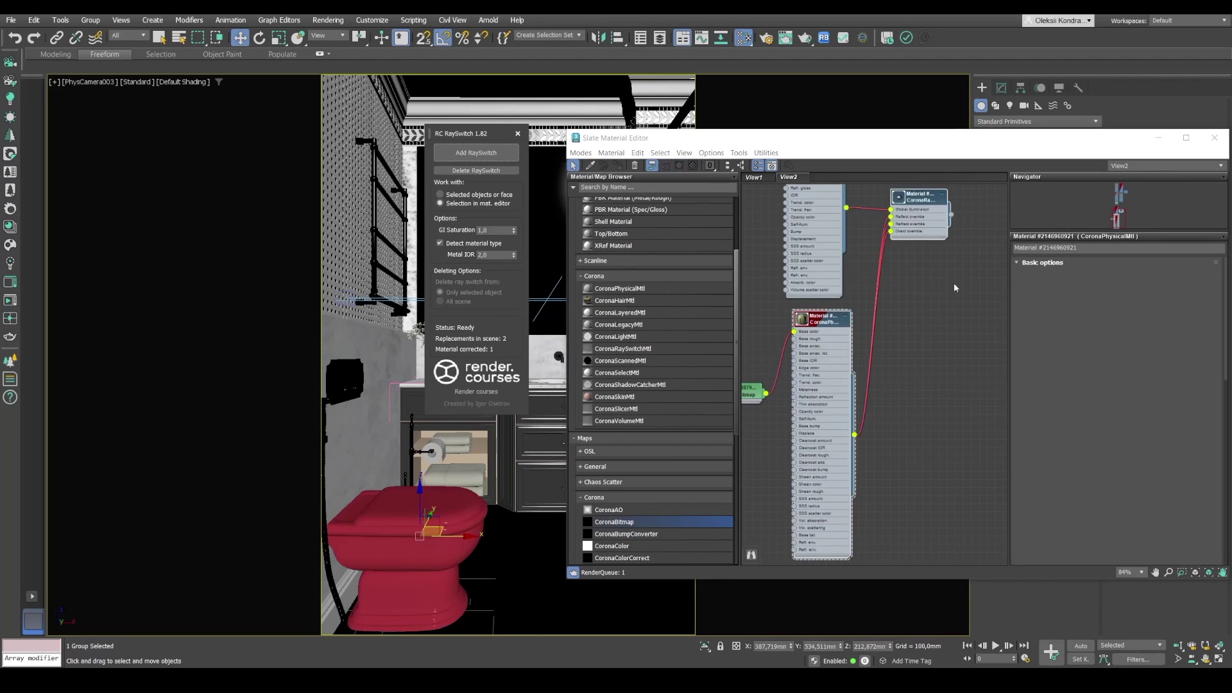
pyautogui.moveTo(955, 288); pyautogui.dragTo(956, 413, button='middle')
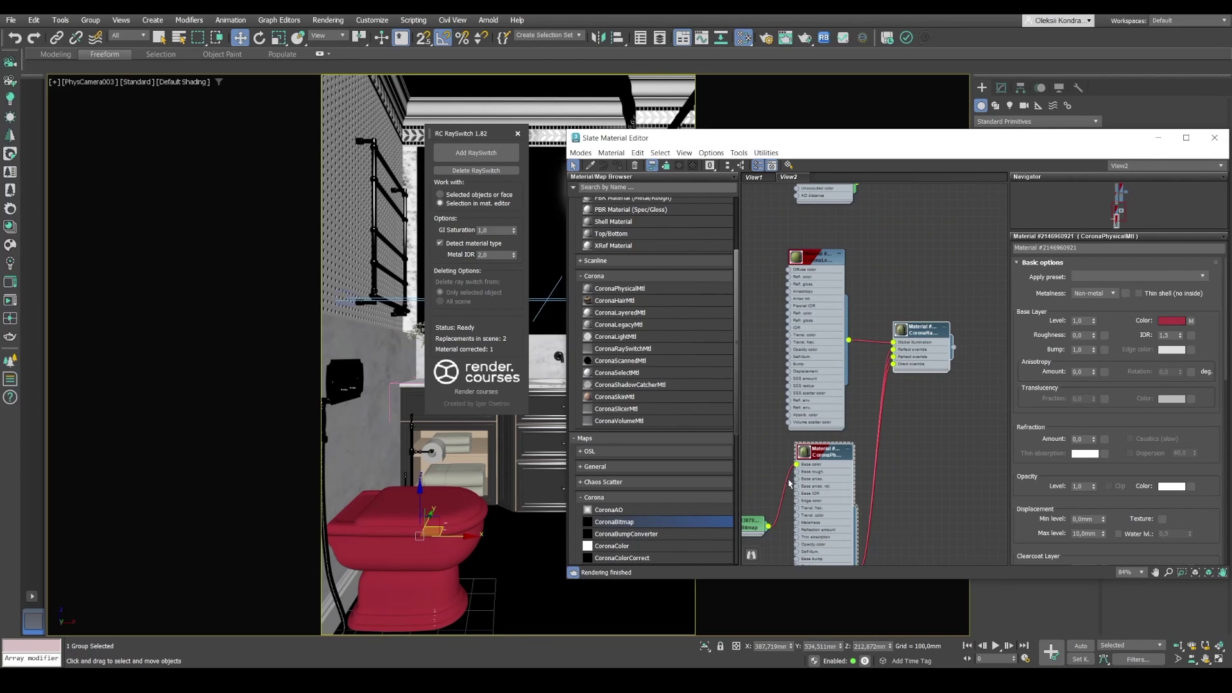
pyautogui.scroll(-2, 777, 482)
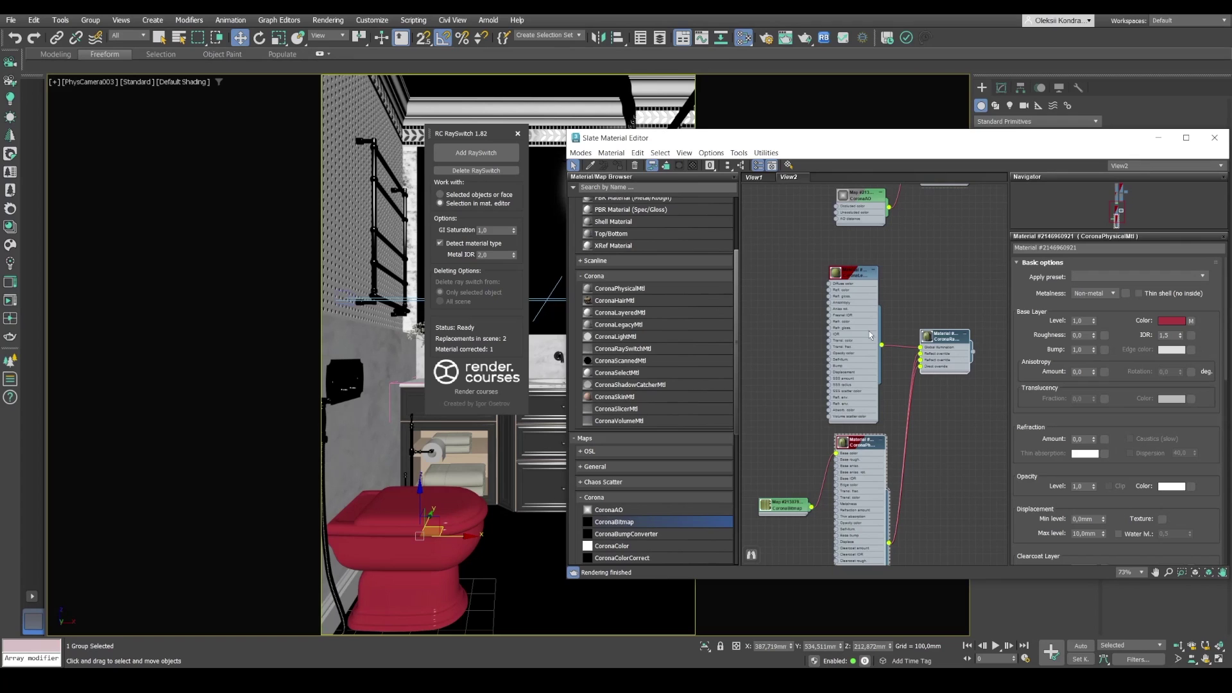
# - Pick the black legacy material from the bathroom scene object into the Slate editor
pyautogui.moveTo(468, 136); pyautogui.dragTo(398, 280)
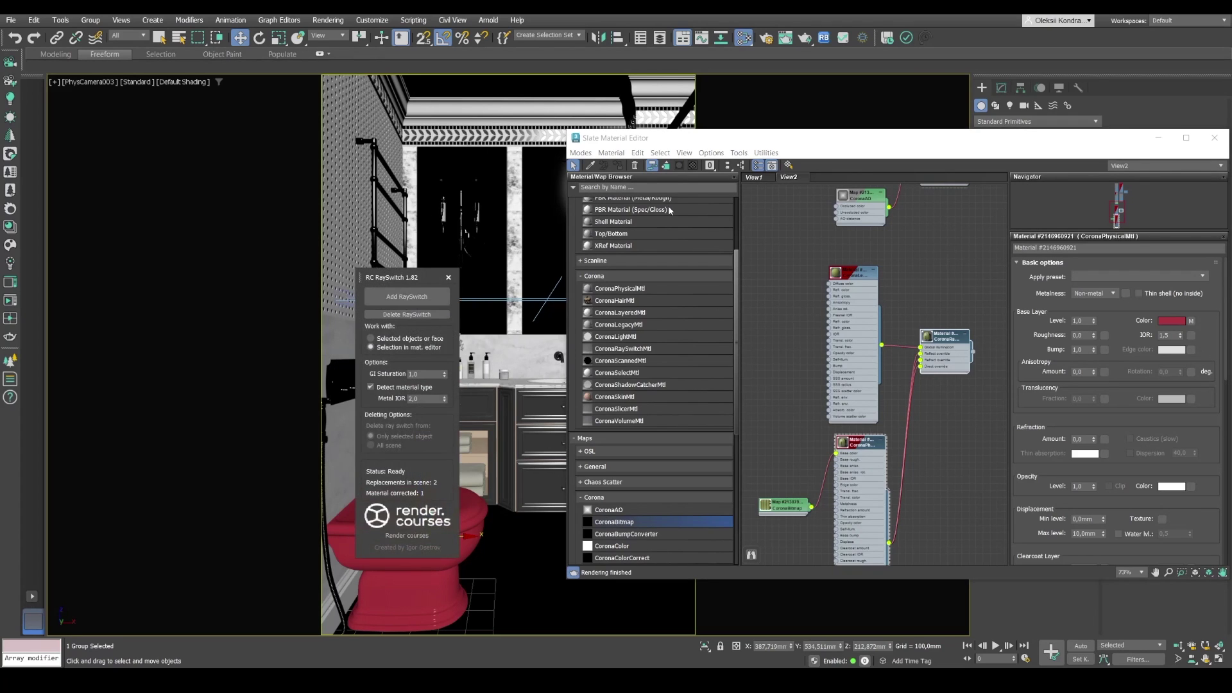
pyautogui.scroll(-5, 826, 247)
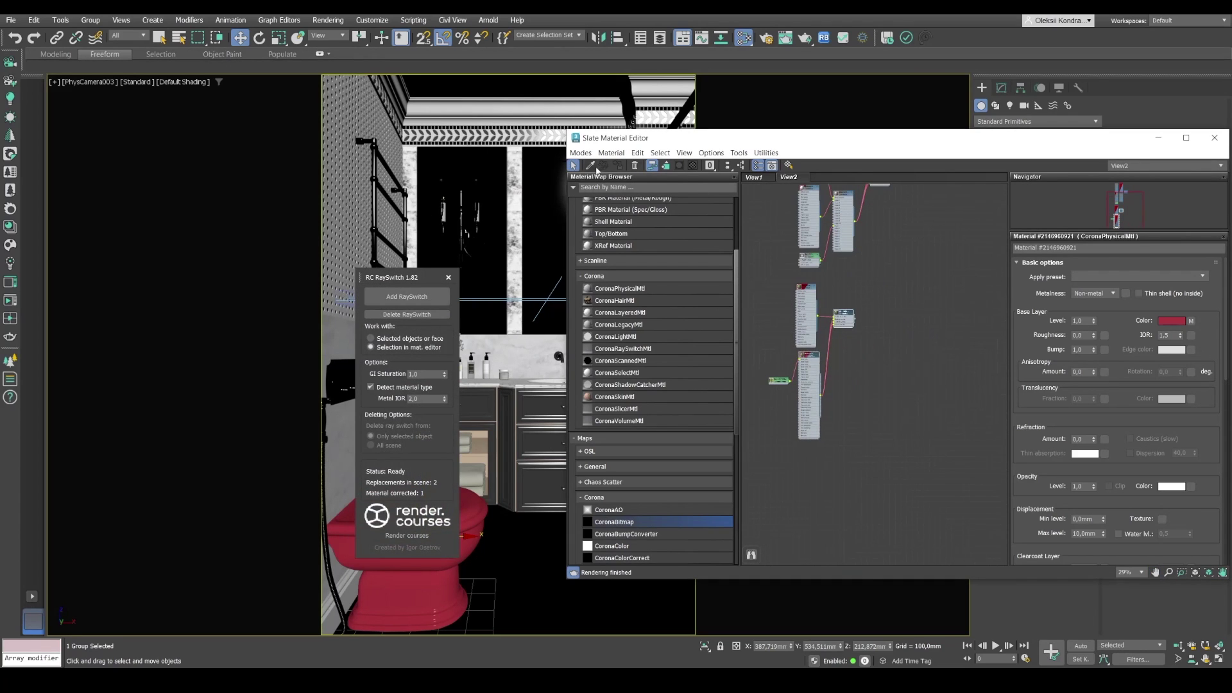
pyautogui.click(589, 166)
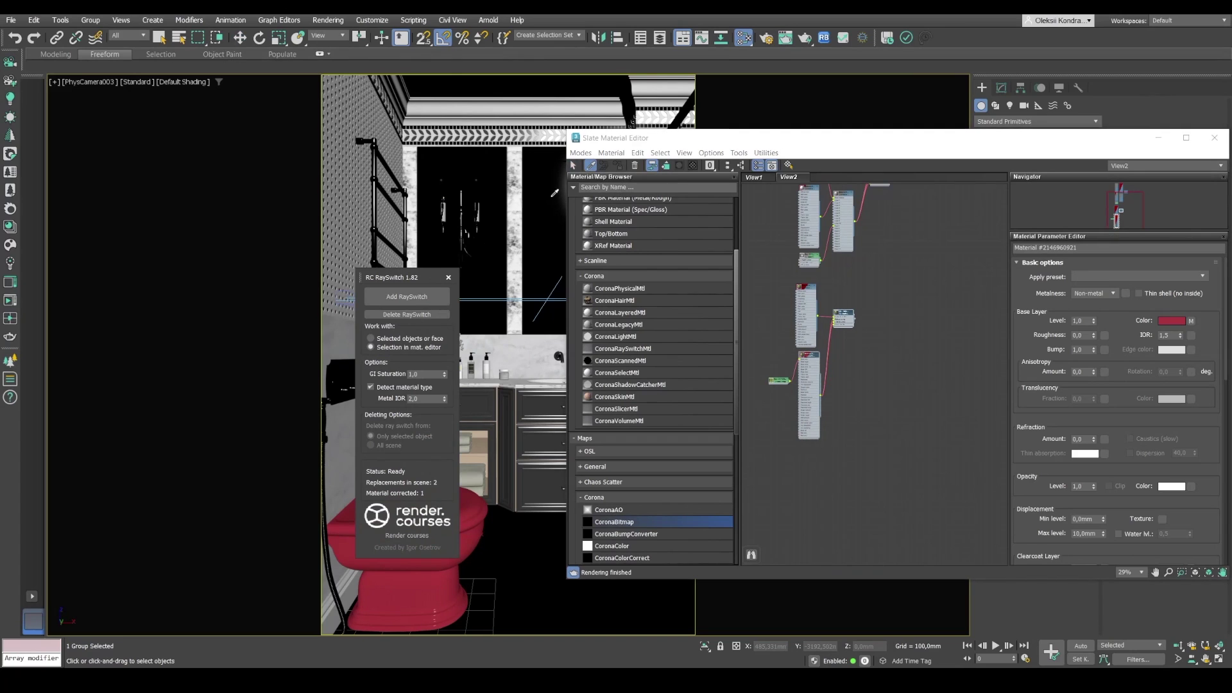
pyautogui.click(957, 321)
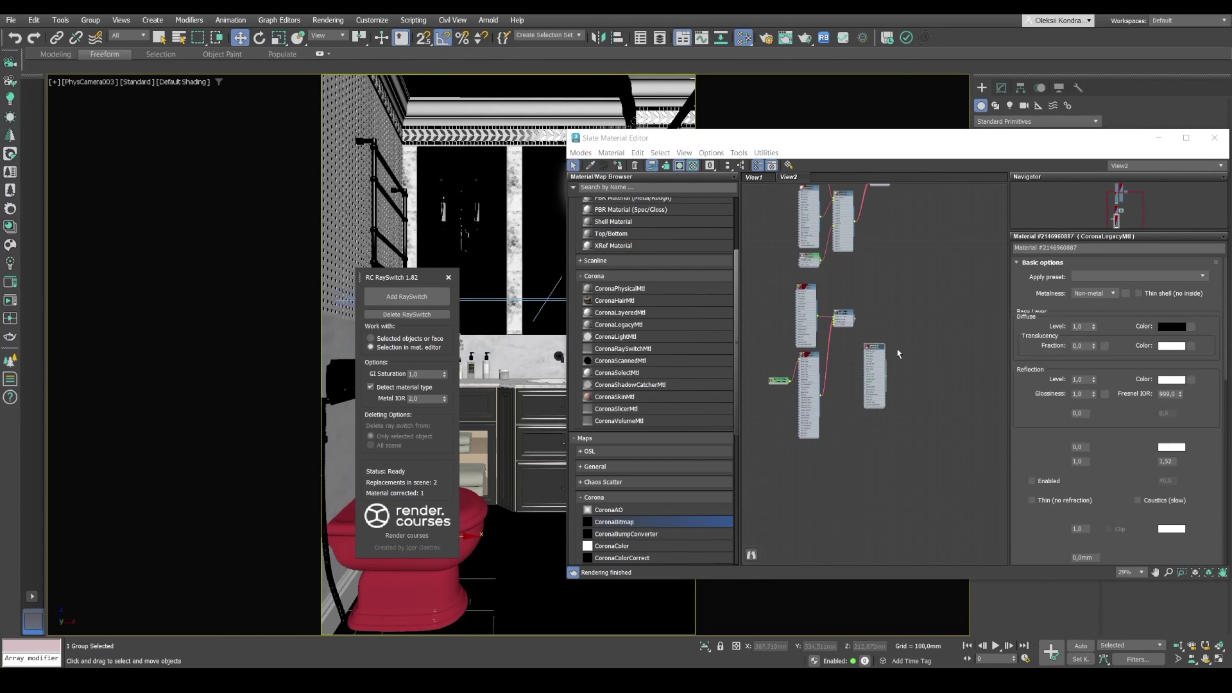
pyautogui.press('w')
pyautogui.scroll(3, 876, 364)
pyautogui.scroll(4, 875, 364)
pyautogui.moveTo(867, 317)
pyautogui.mouseDown()
pyautogui.moveTo(922, 317)
pyautogui.moveTo(851, 318)
pyautogui.mouseUp()
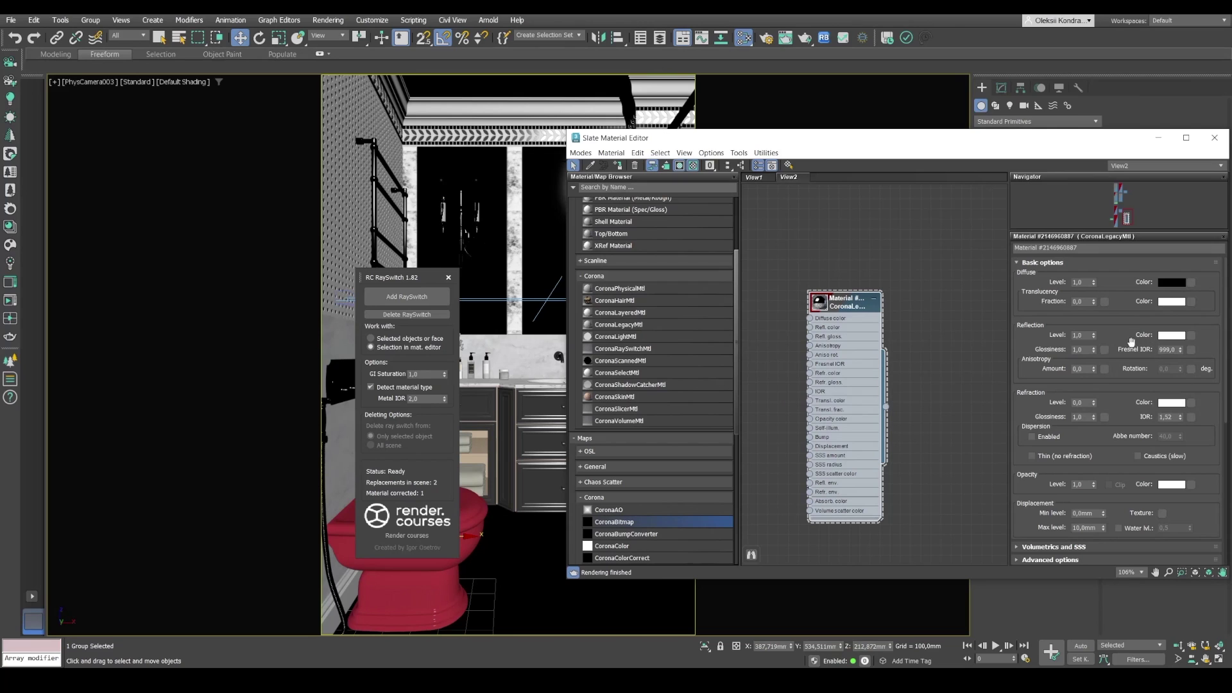
# - Wrap the legacy material in a CoronaRaySwitchMtl and tidy the new nodes
pyautogui.click(395, 298)
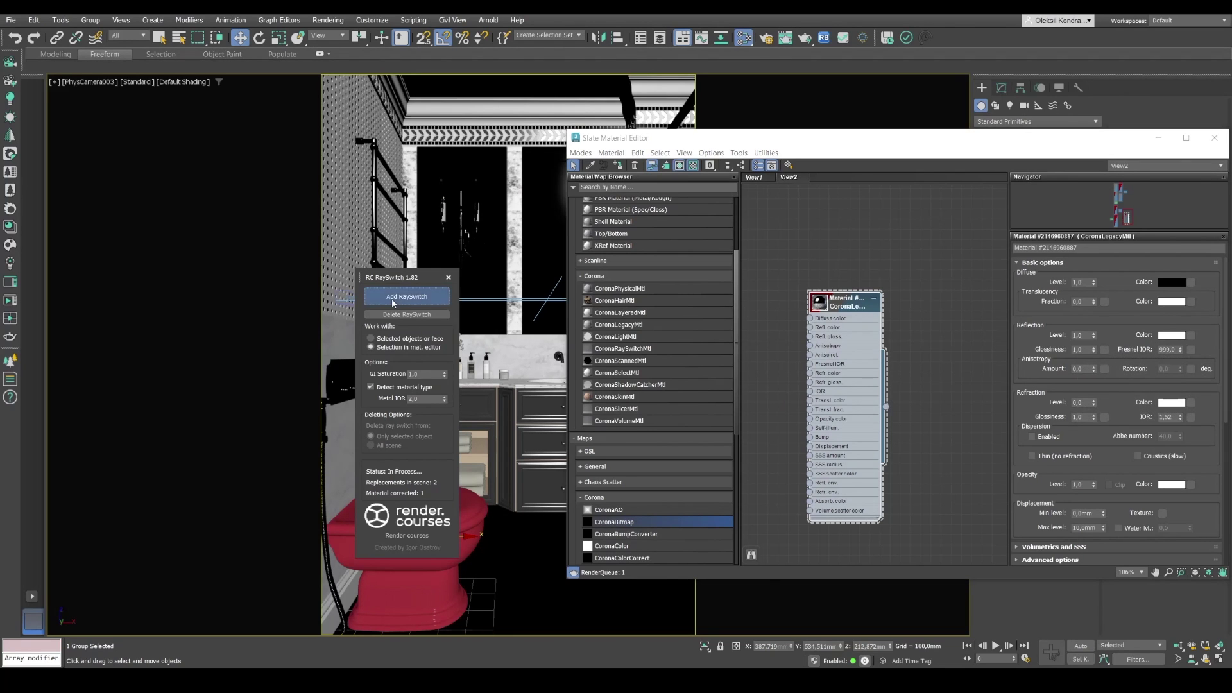
pyautogui.moveTo(936, 424); pyautogui.dragTo(937, 507, button='middle')
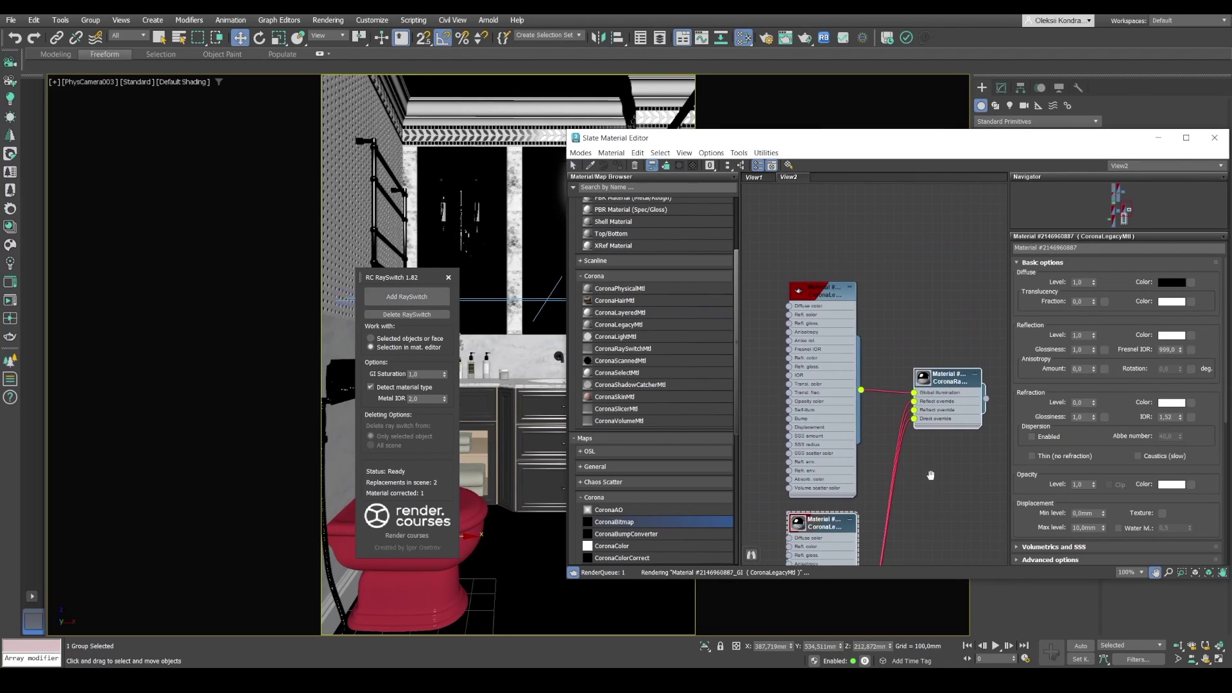
pyautogui.moveTo(818, 292); pyautogui.dragTo(819, 267)
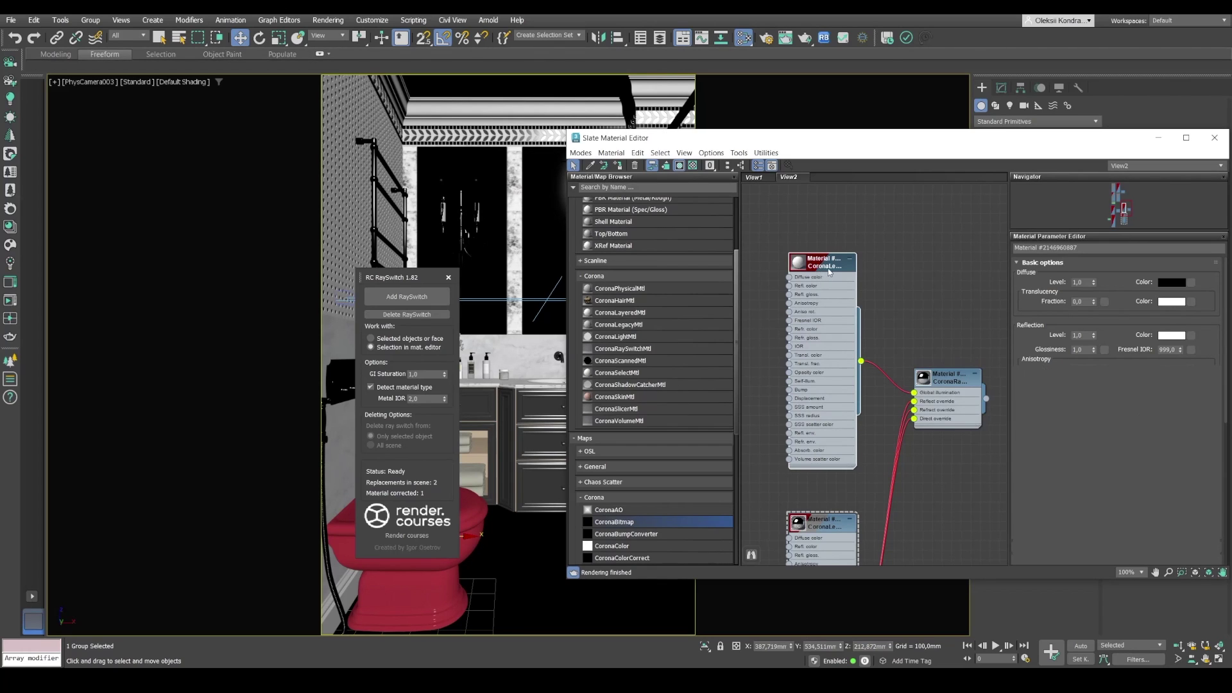
# - Change the _GI CoronaLegacyMtl's diffuse colour from white to gray
pyautogui.doubleClick(811, 268)
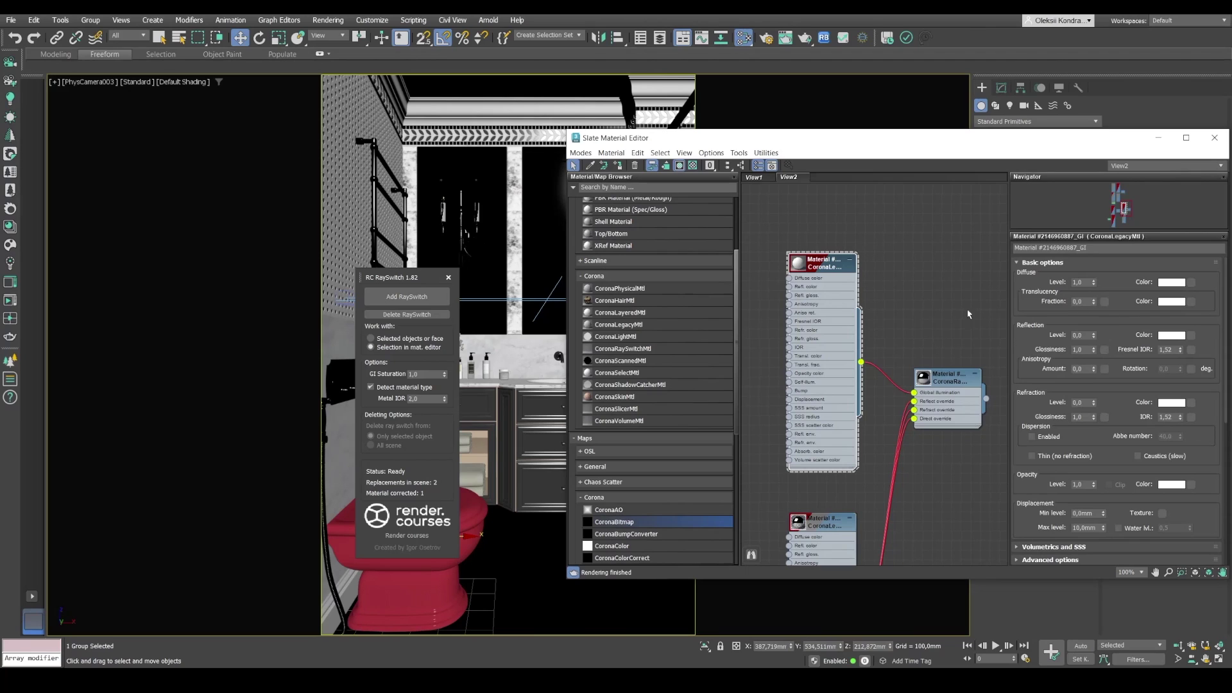
pyautogui.click(1171, 283)
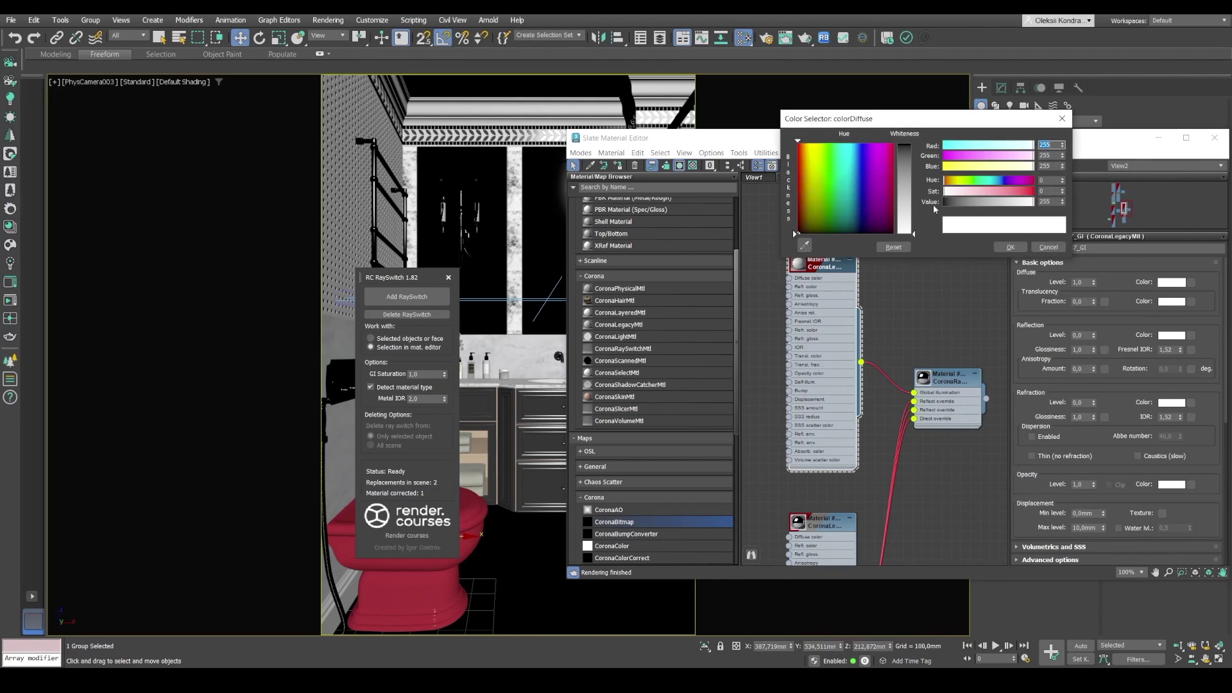
pyautogui.click(1010, 247)
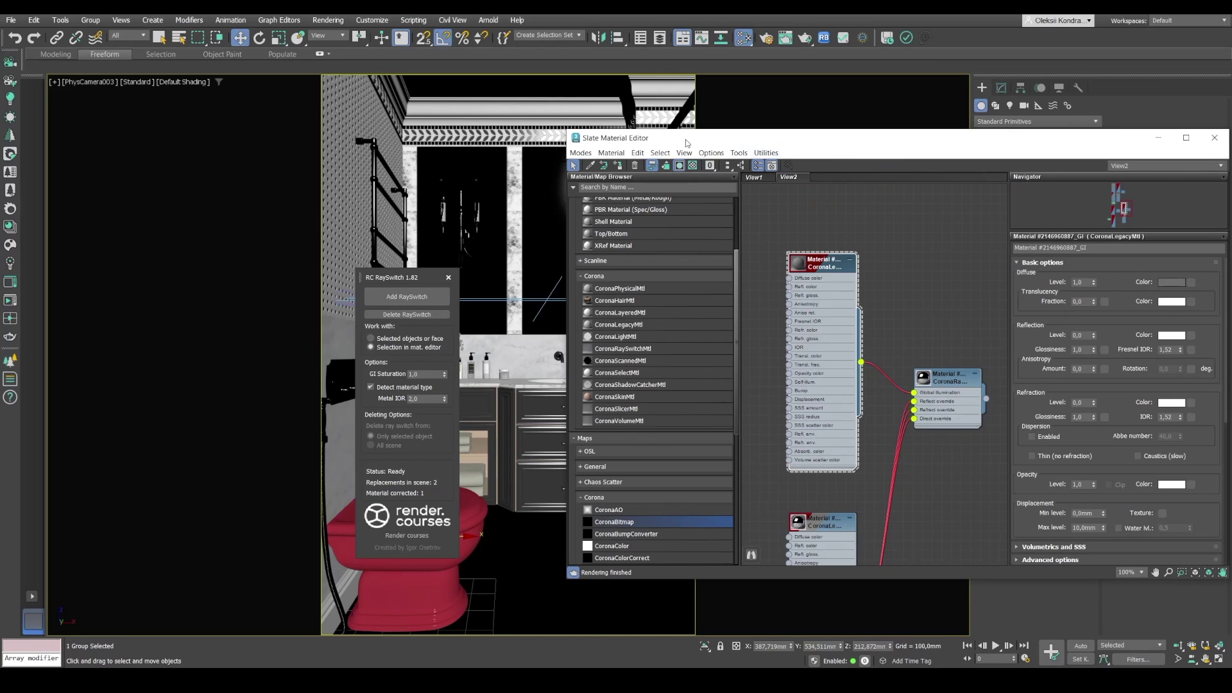
pyautogui.moveTo(687, 143); pyautogui.dragTo(657, 115)
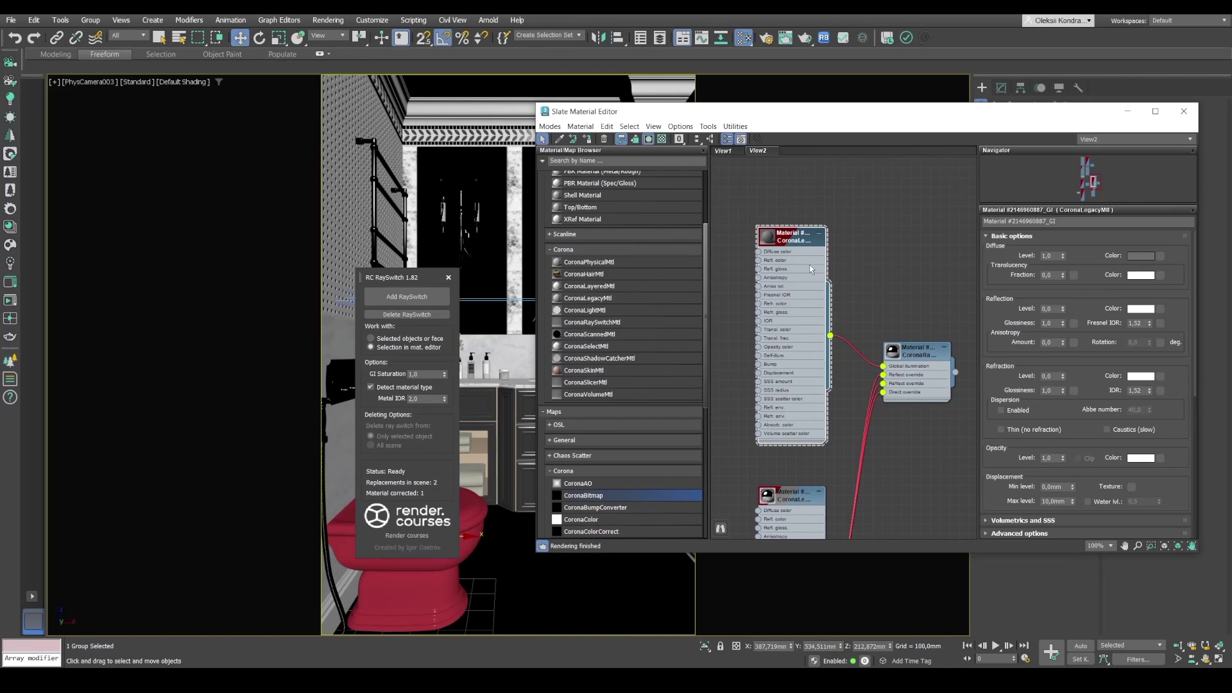
pyautogui.scroll(-5, 859, 340)
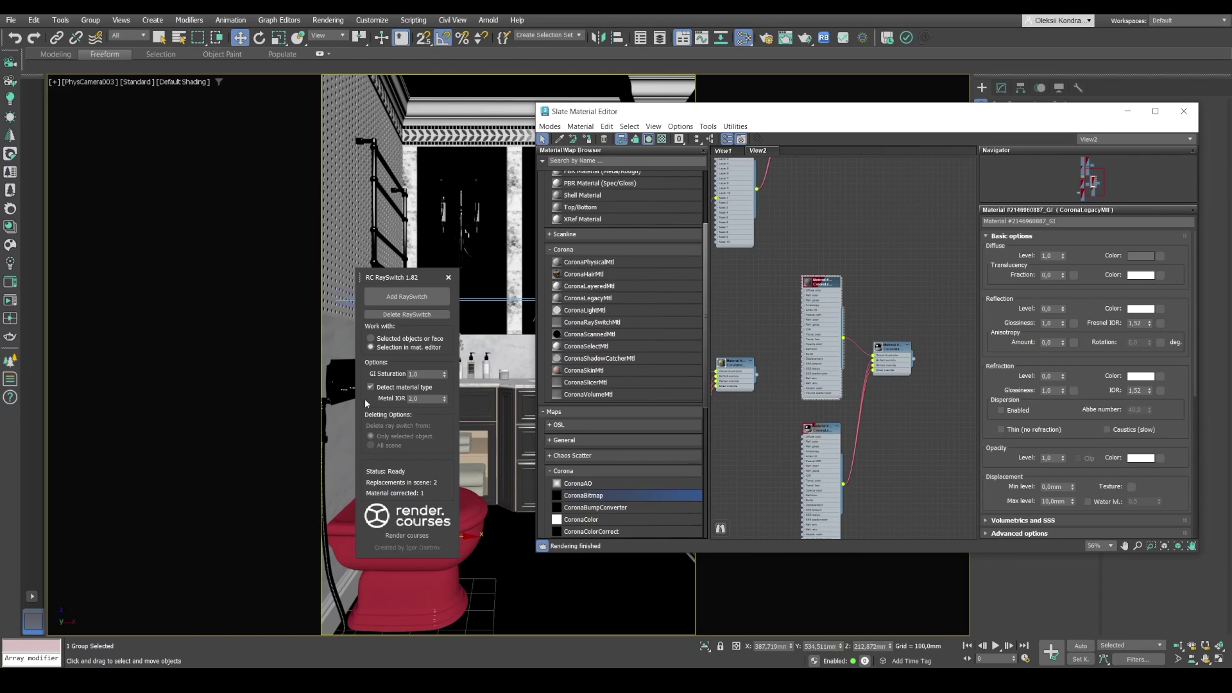
pyautogui.click(581, 263)
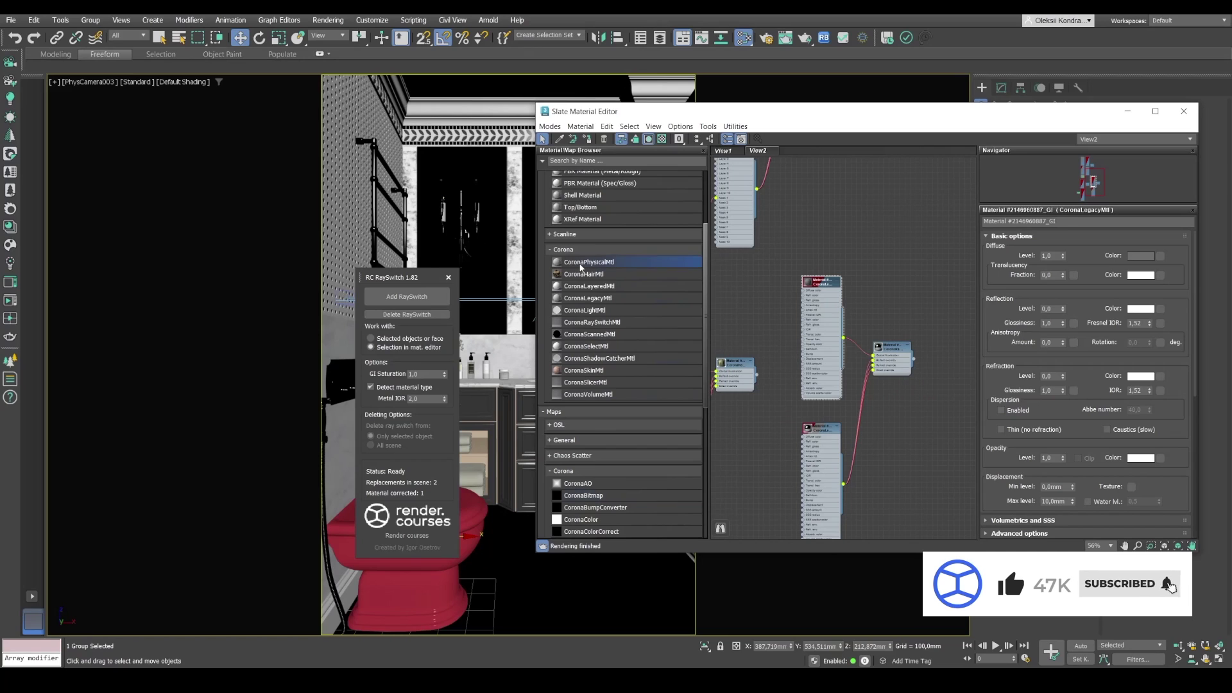